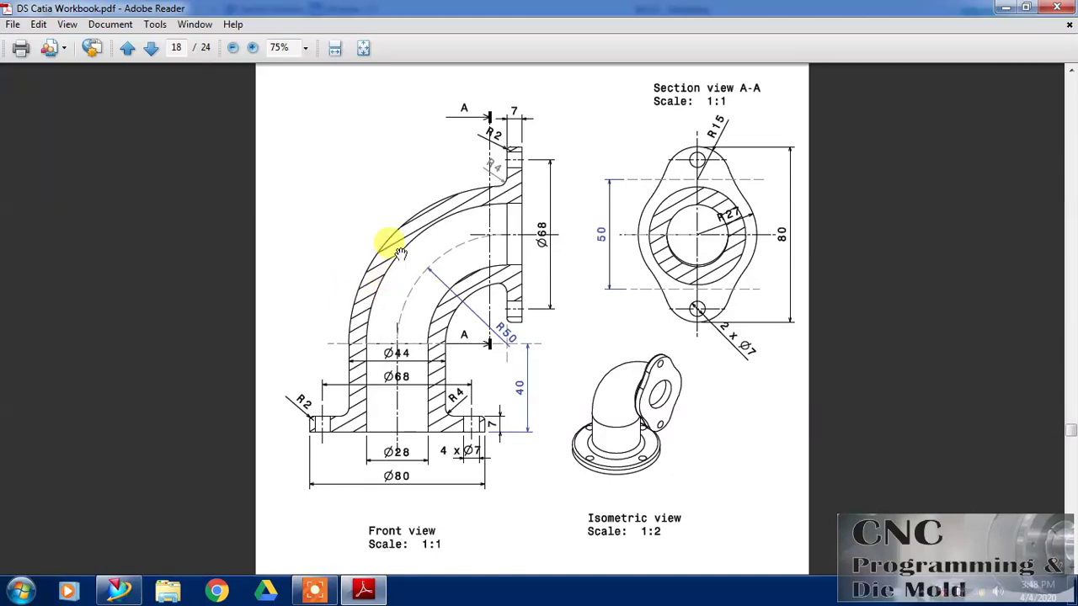
Step: Arrange the PDF reference drawing and the NX window side by side
scroll(573, 282, up, 1)
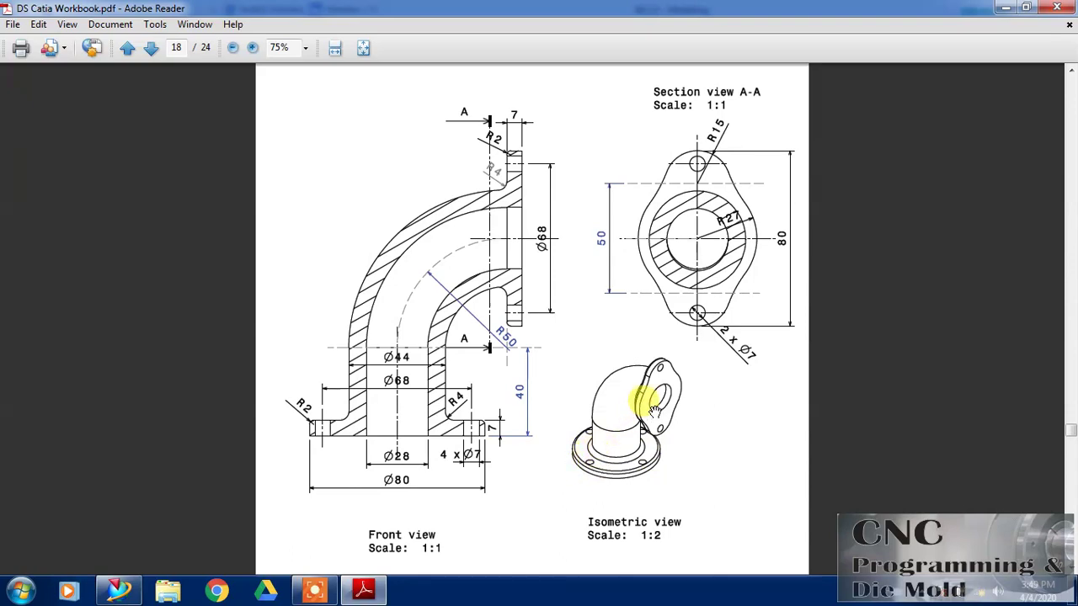
click(1026, 8)
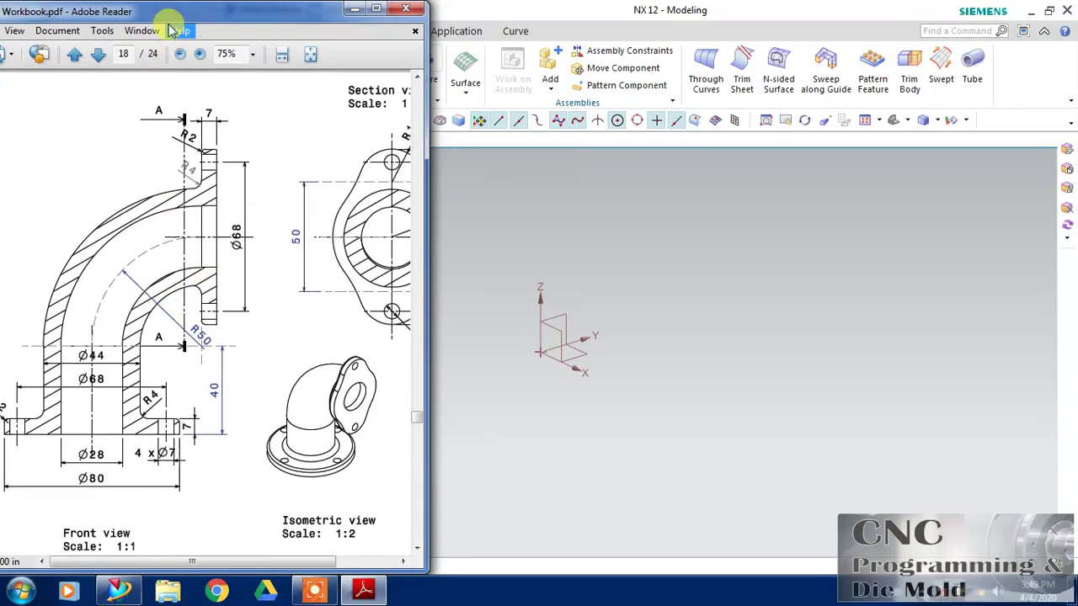
drag(168, 12, 190, 12)
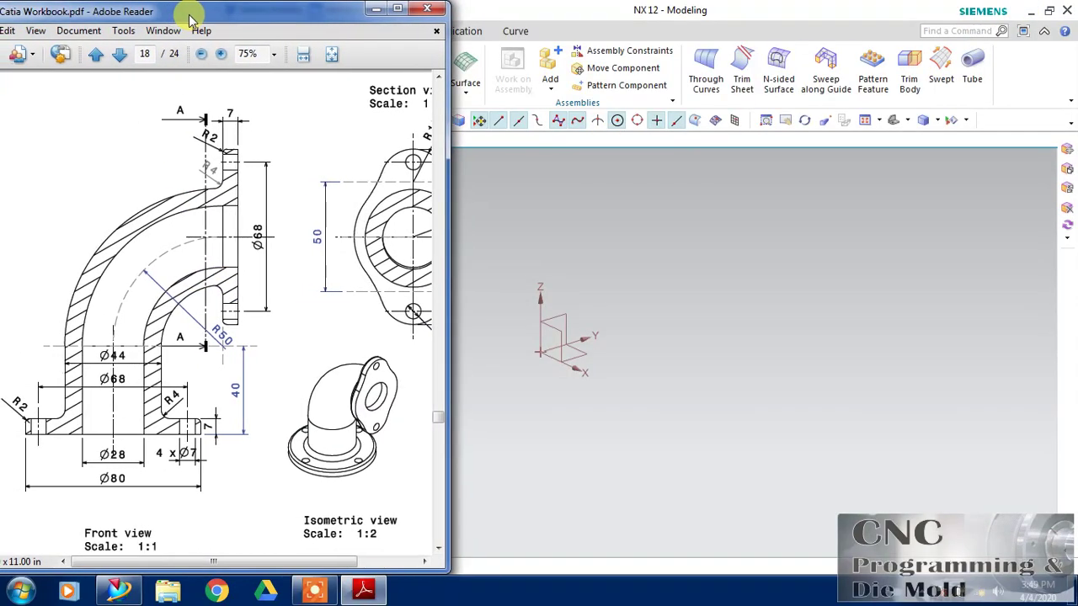
click(627, 187)
double_click(592, 11)
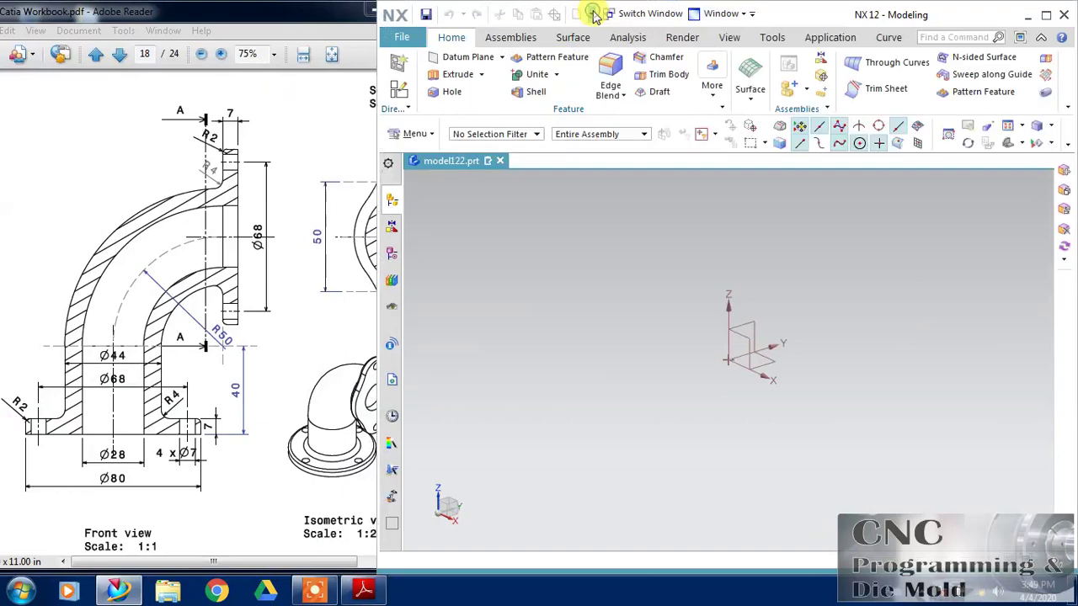
click(400, 257)
drag(377, 241, 305, 235)
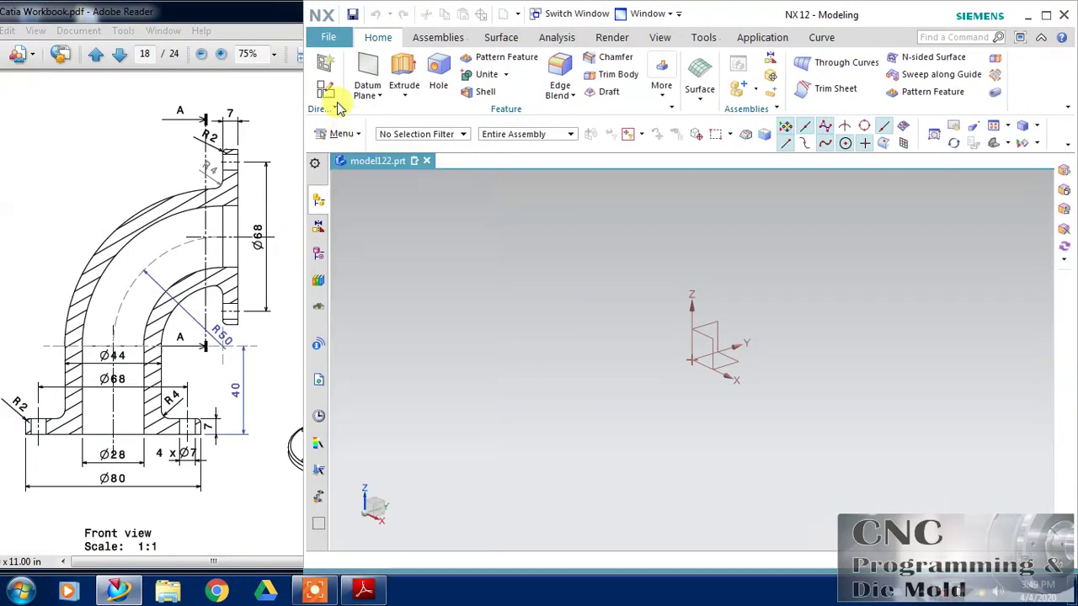
Step: Start a sketch on the YZ datum plane with the X axis as horizontal reference
click(326, 89)
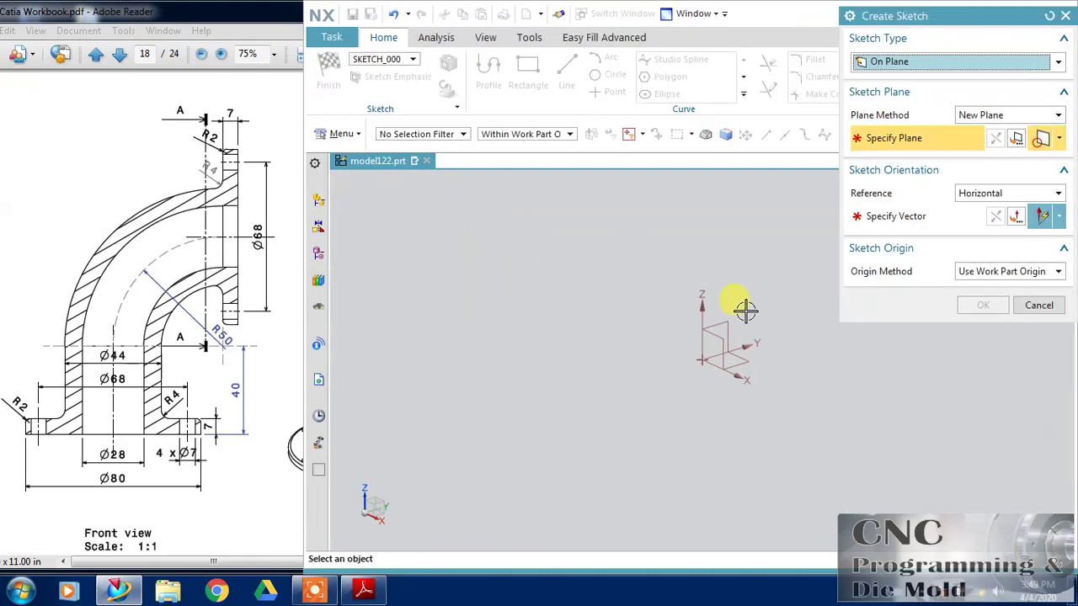
click(718, 334)
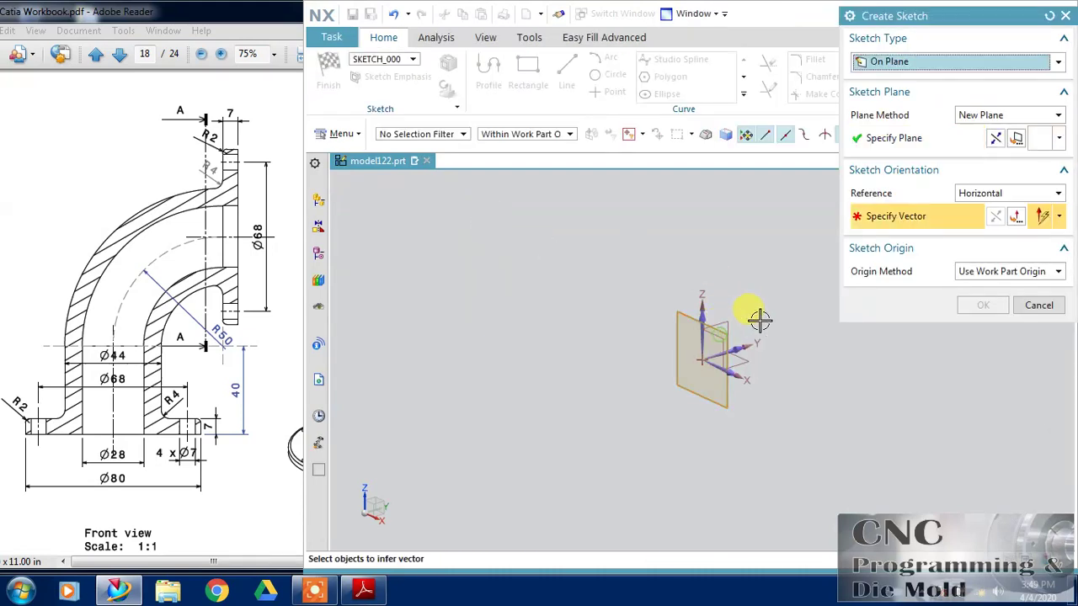
click(745, 371)
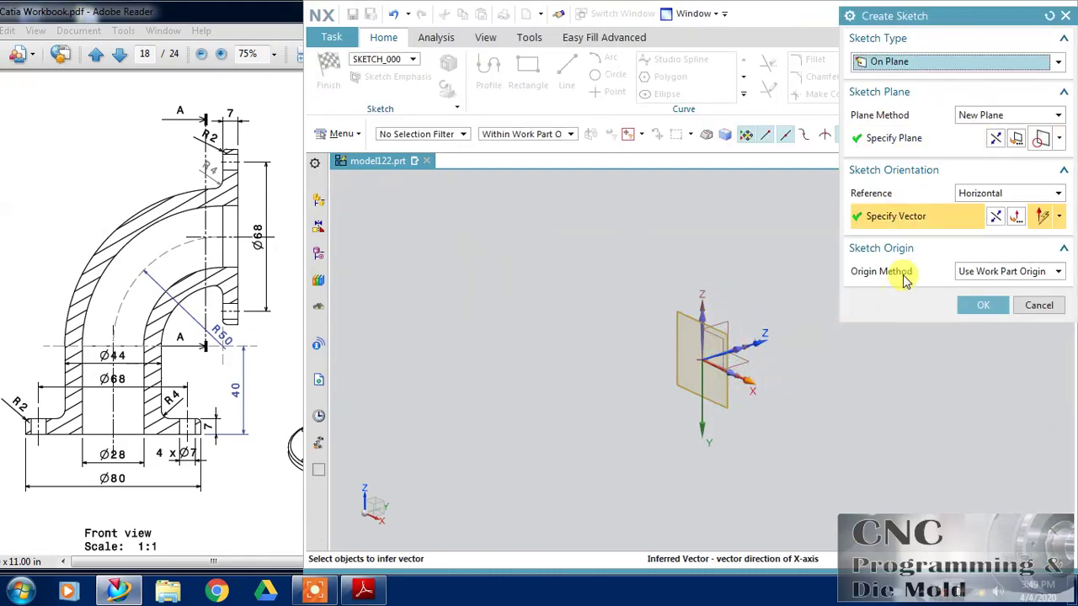
click(995, 140)
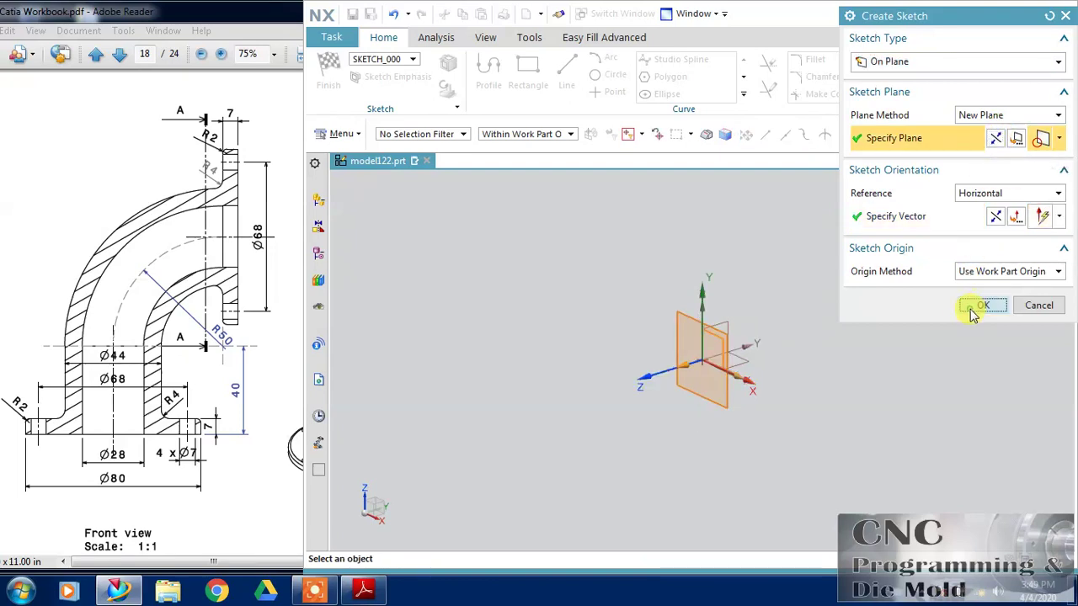
click(973, 306)
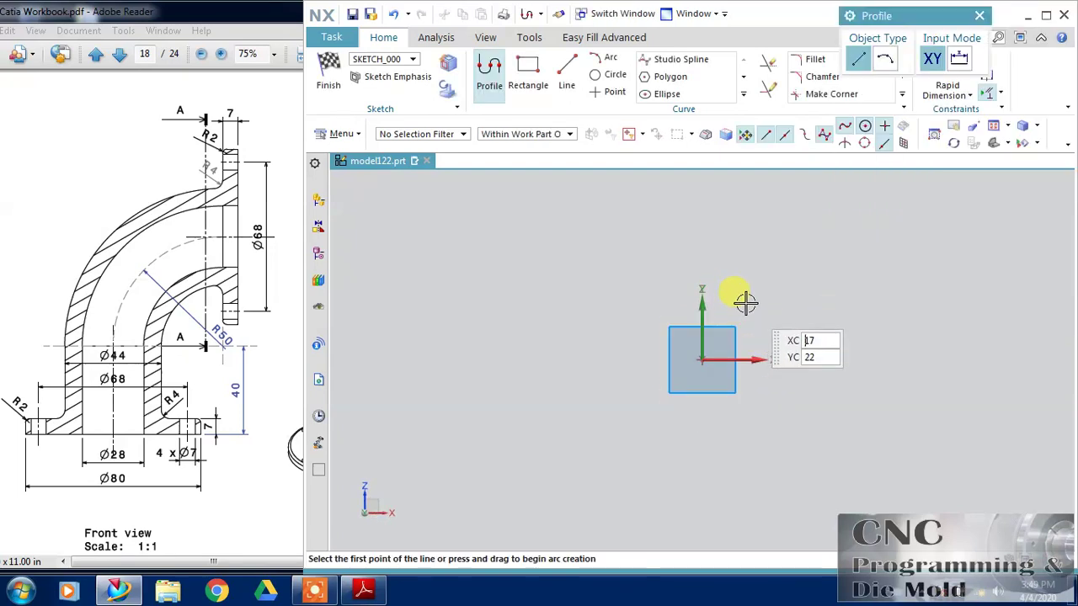
Step: Draw a vertical line from the sketch origin and confirm its length dimension as 40 mm
mouse_move(749, 304)
shift+middle_down()
mouse_move(633, 409)
mouse_move(601, 425)
shift+middle_up()
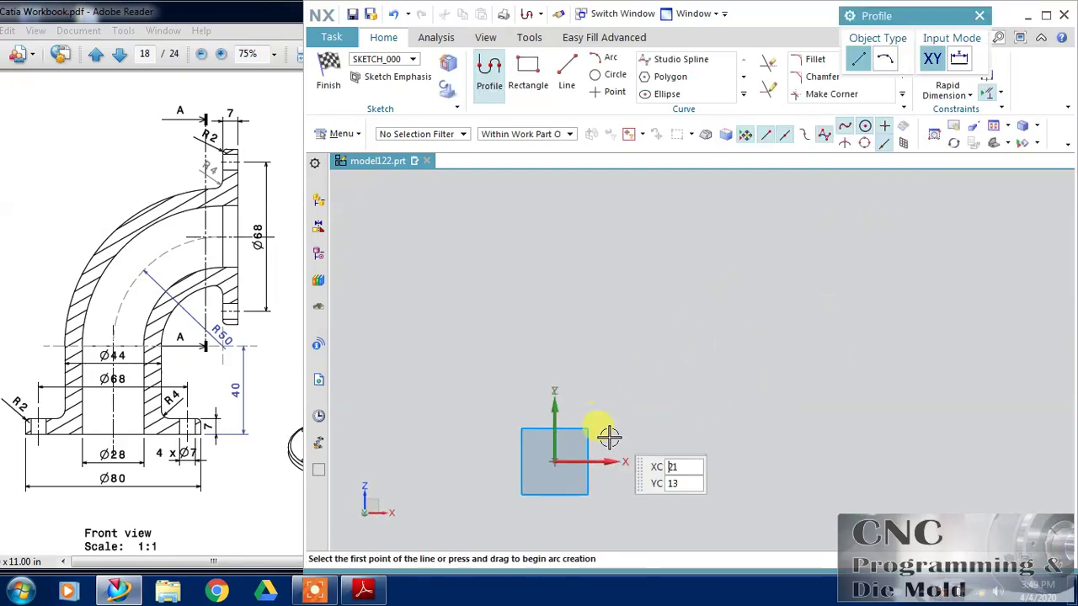
click(554, 462)
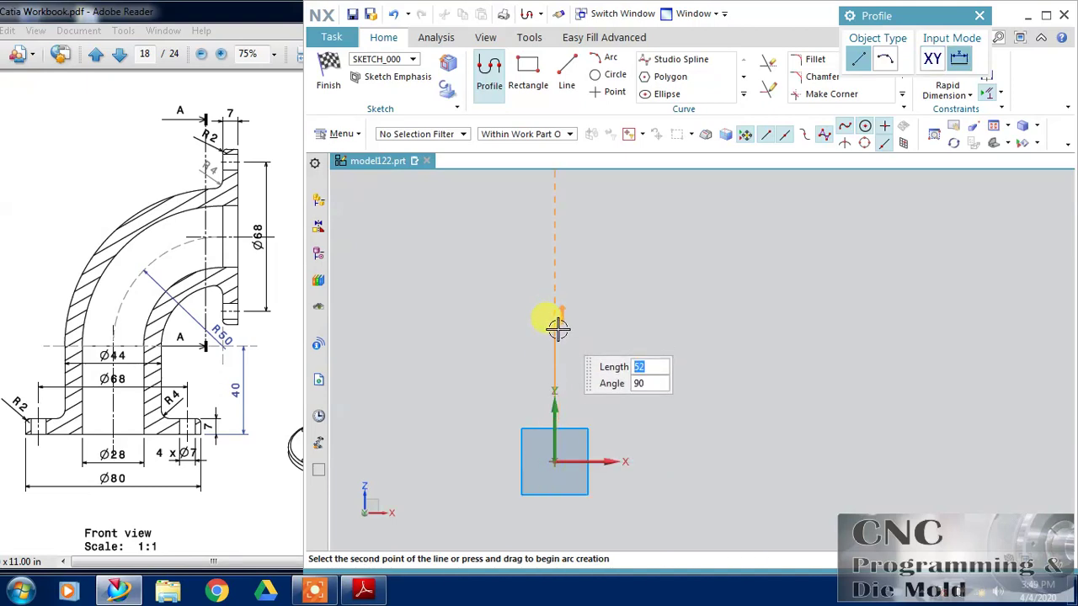
text(40)
key(Return)
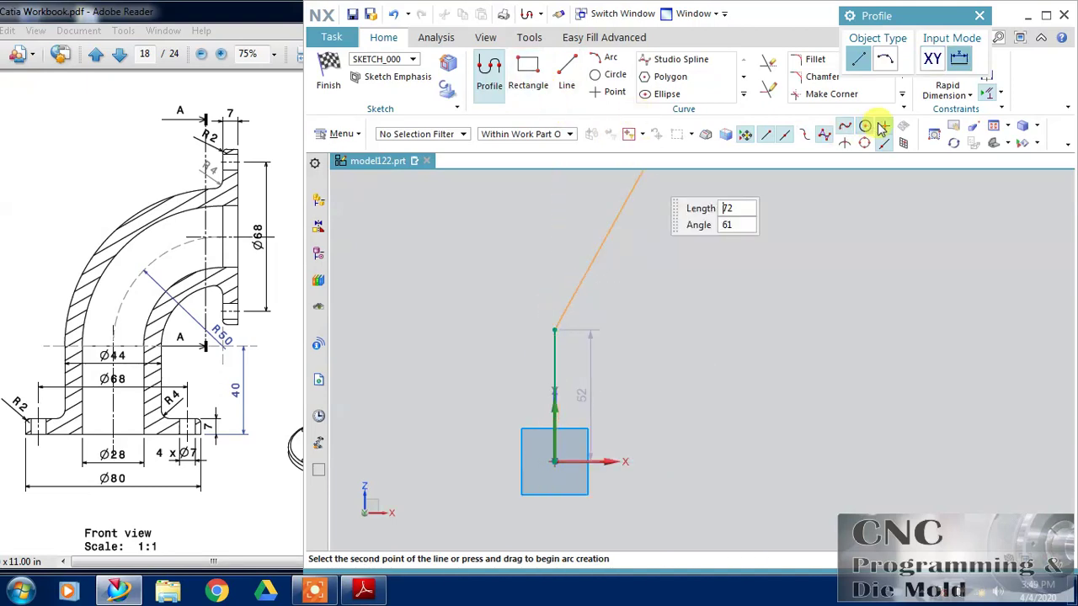
key(Escape)
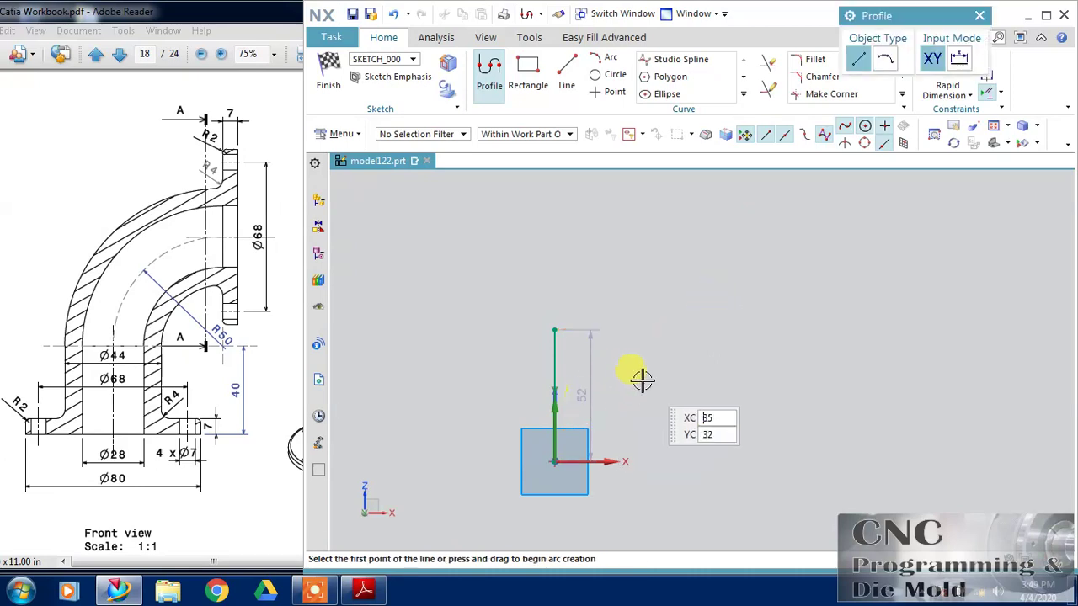
key(Escape)
double_click(566, 396)
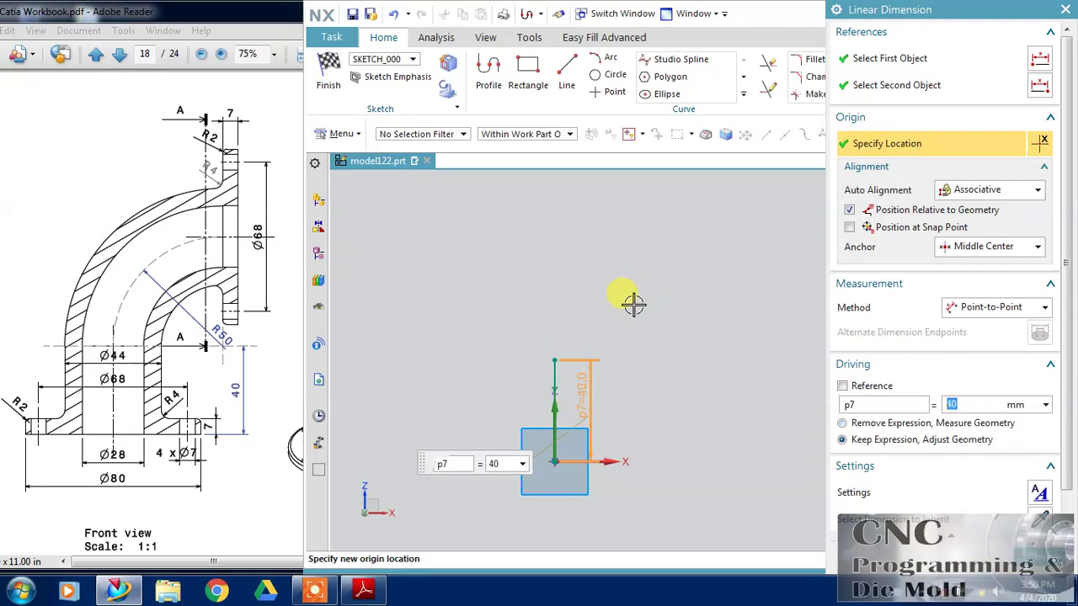
key(Return)
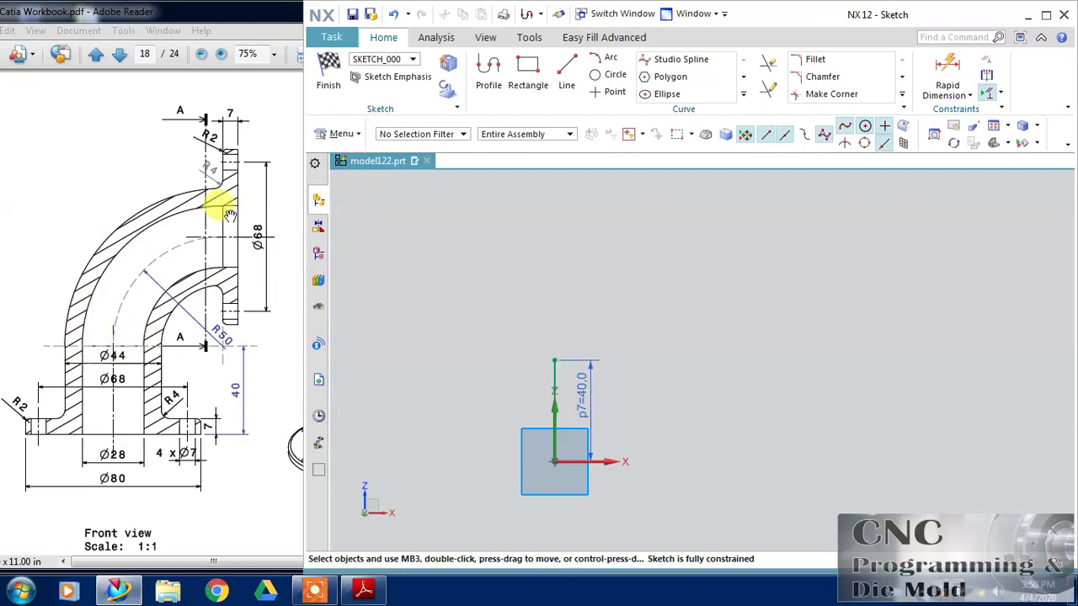
Step: Draw a quarter arc by centre and endpoints, bending right from the line's top end
click(598, 59)
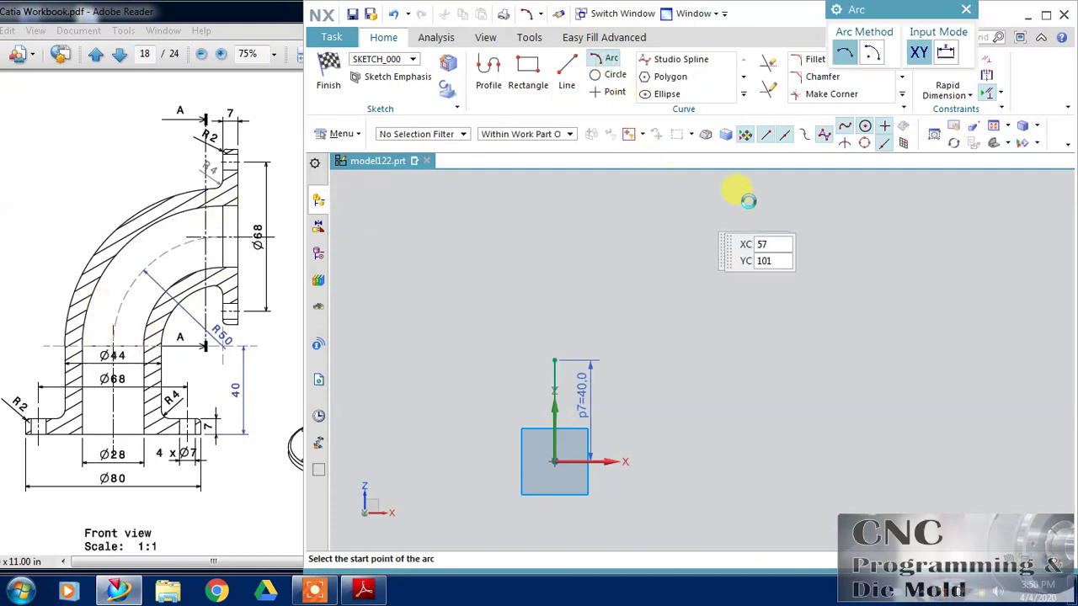
click(872, 53)
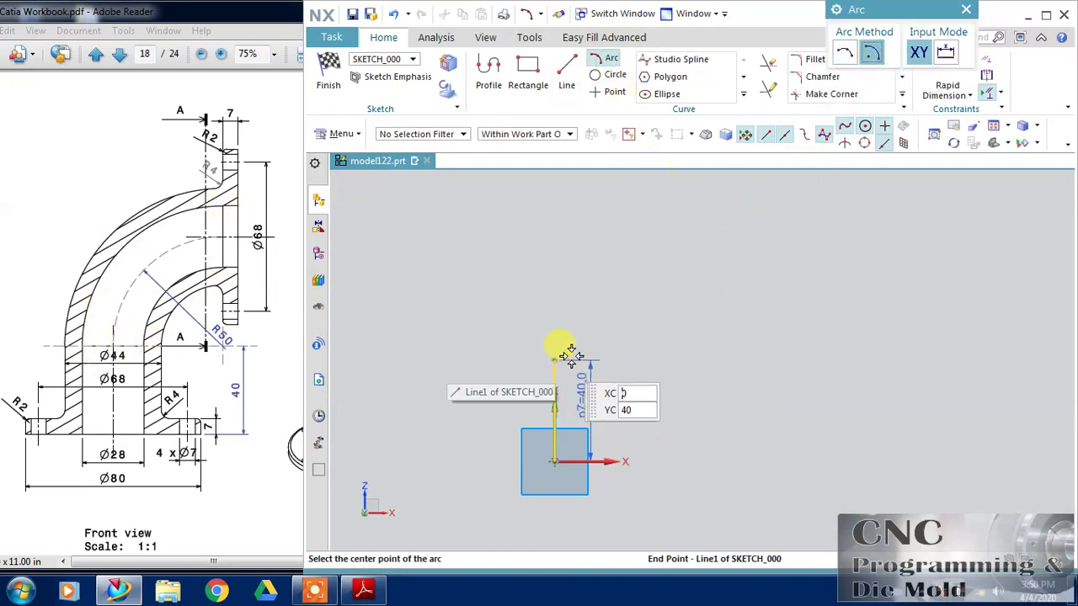
click(689, 358)
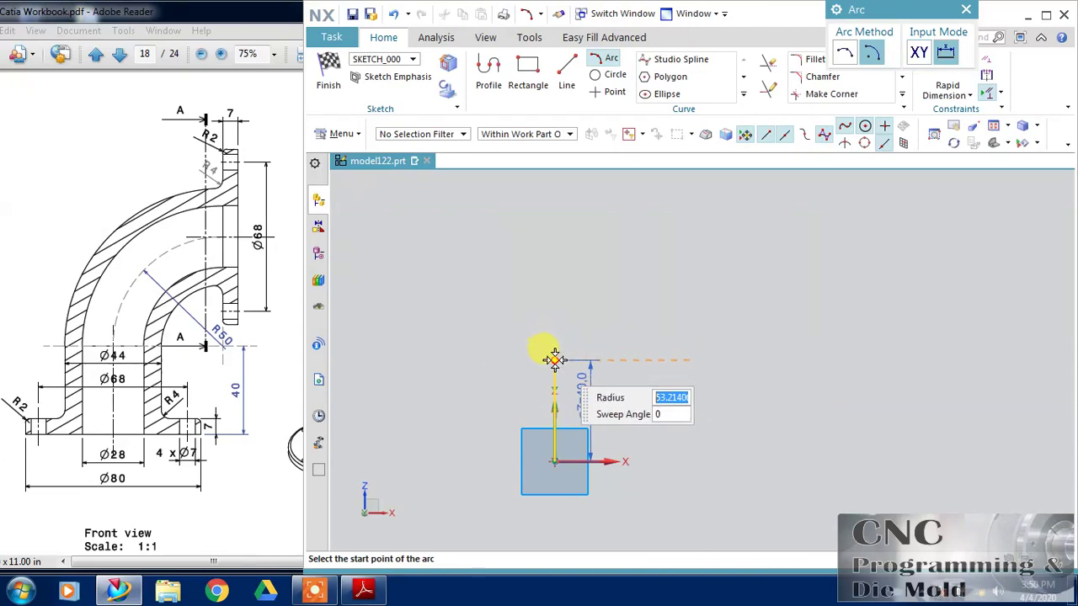
click(554, 361)
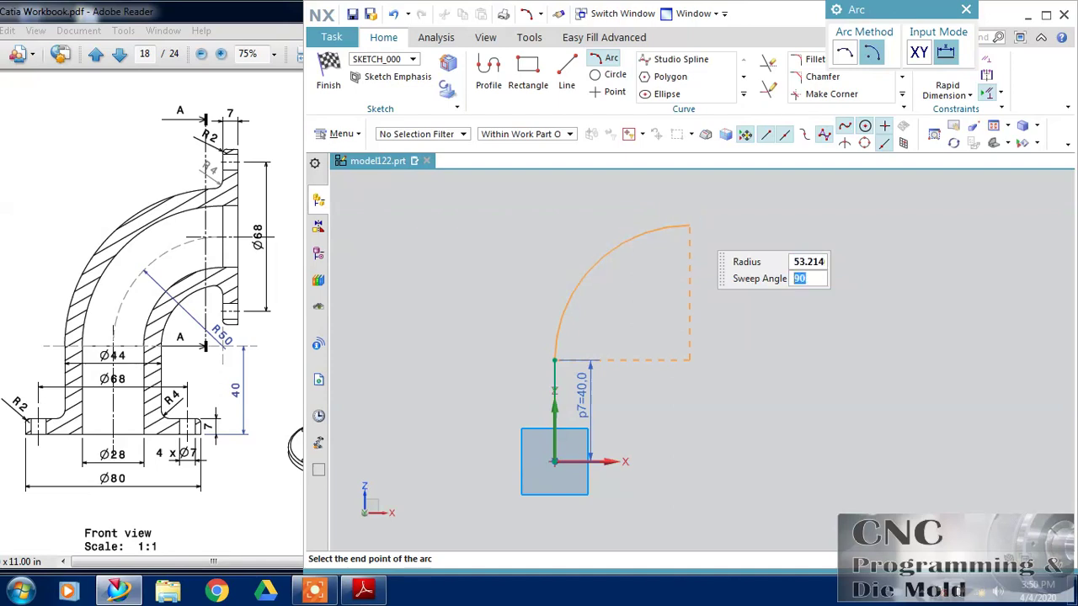
click(702, 249)
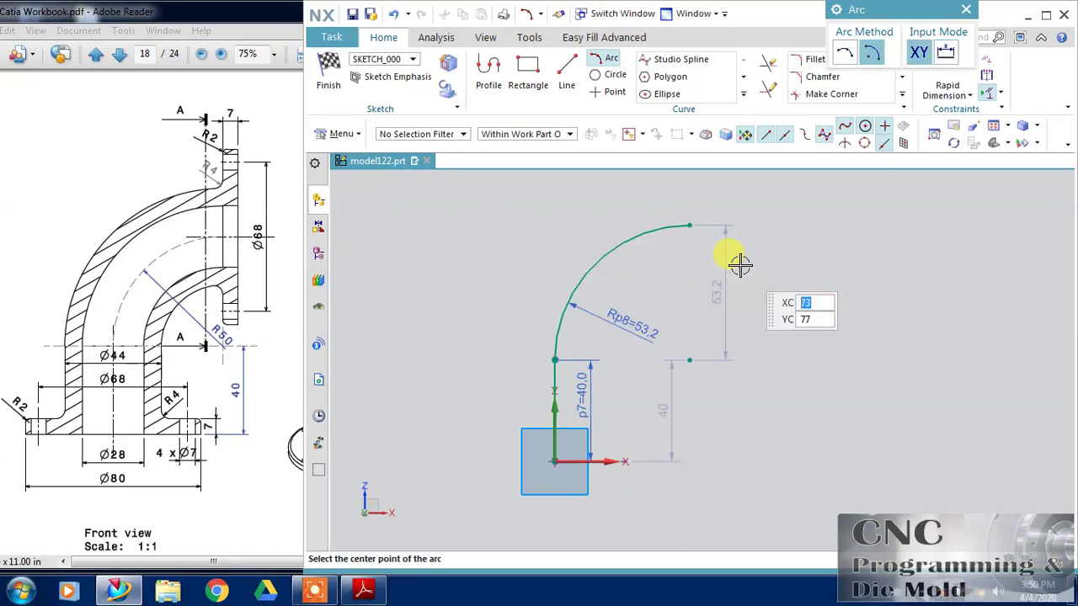
key(Escape)
Step: Add a 7 mm horizontal line after the arc and set the arc radius to 50 mm
click(566, 72)
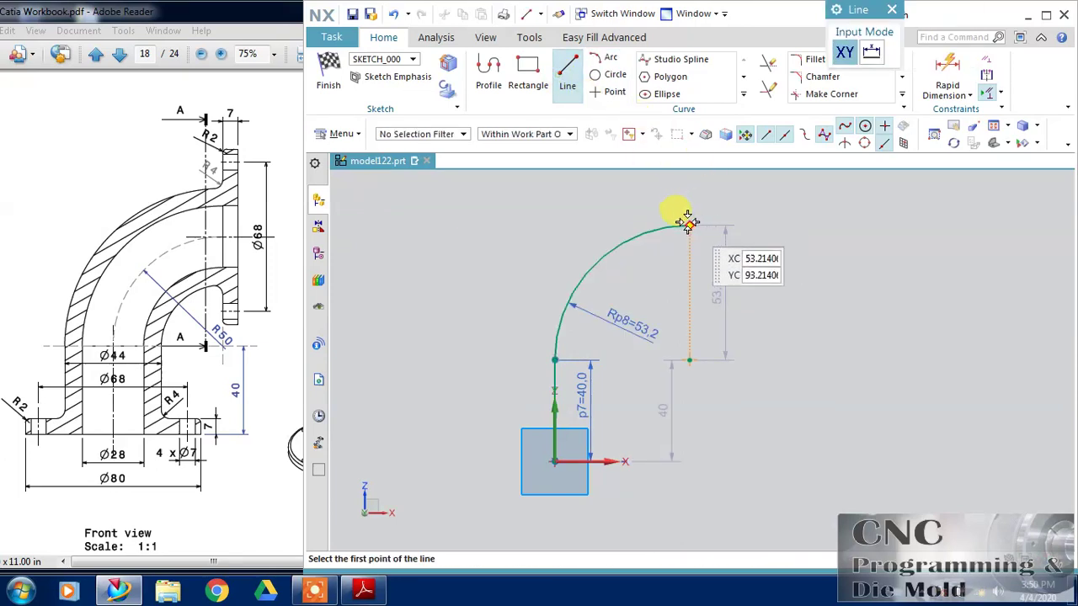
click(694, 218)
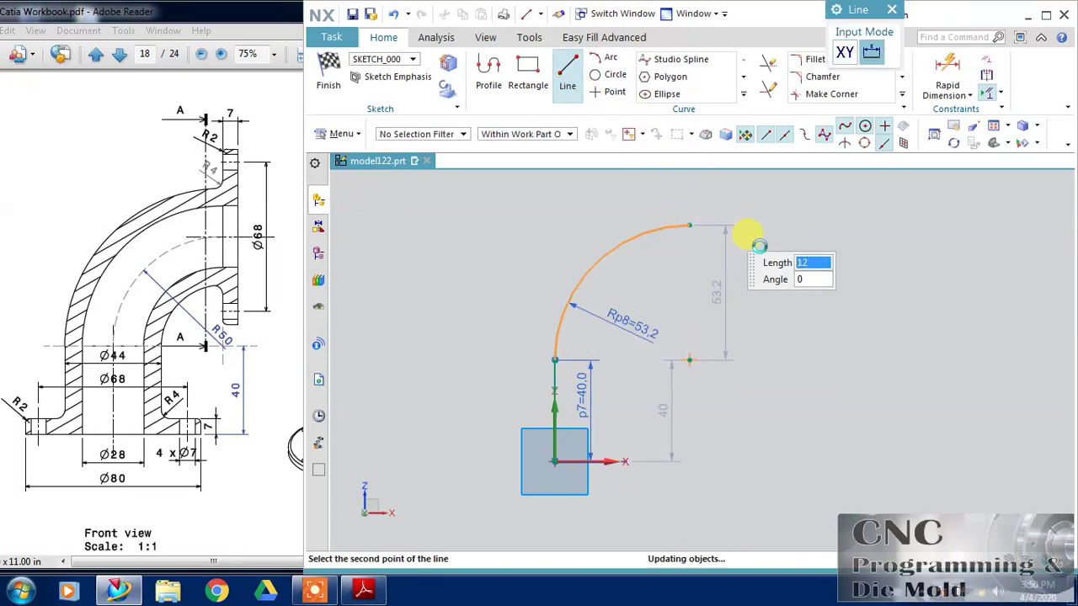
key(Return)
key(Escape)
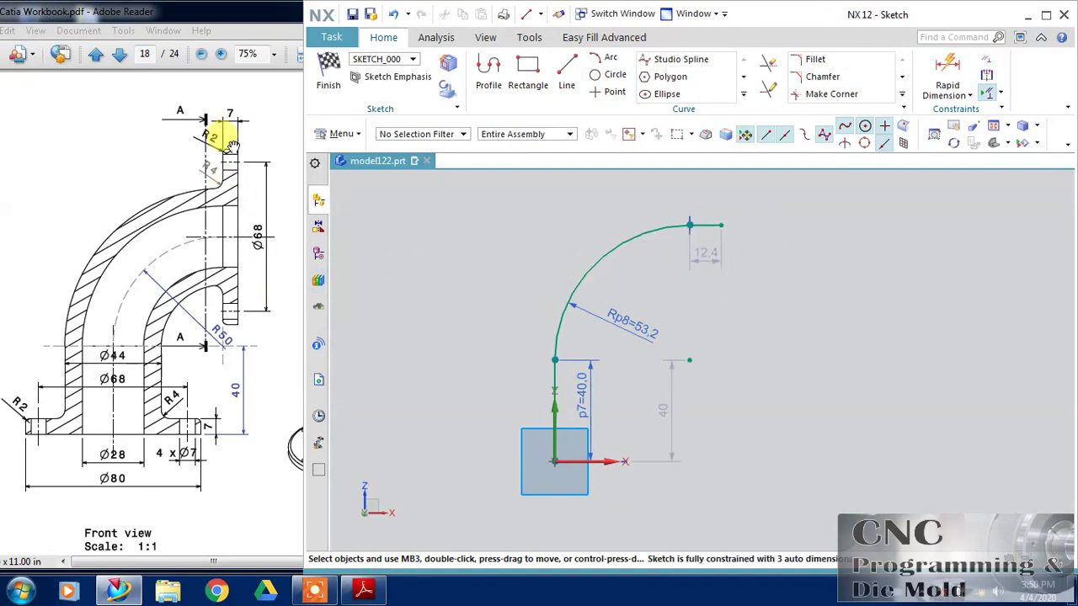
double_click(705, 255)
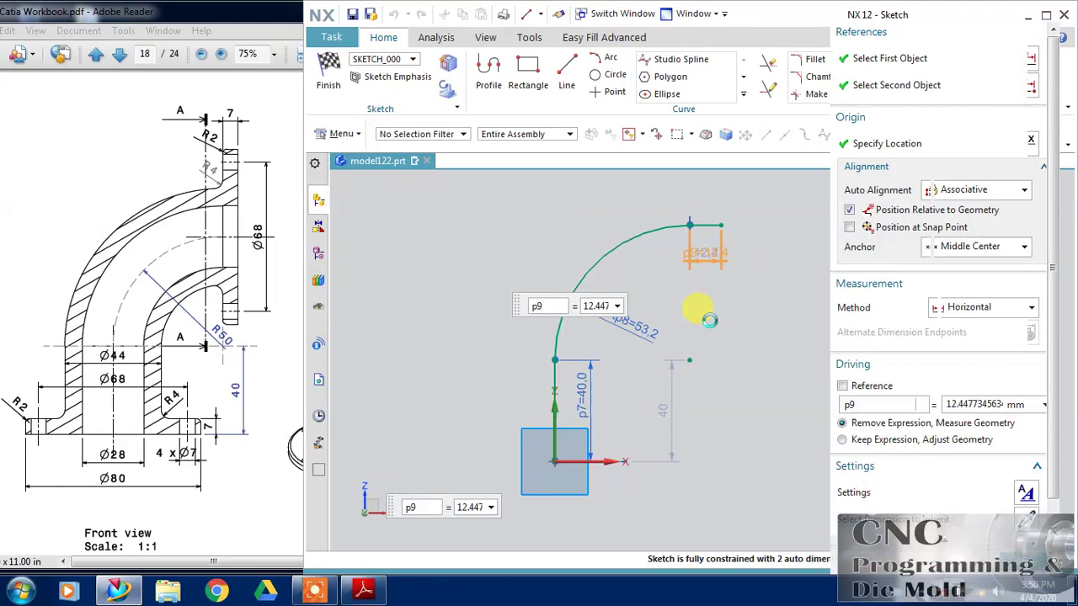
text(7)
key(Return)
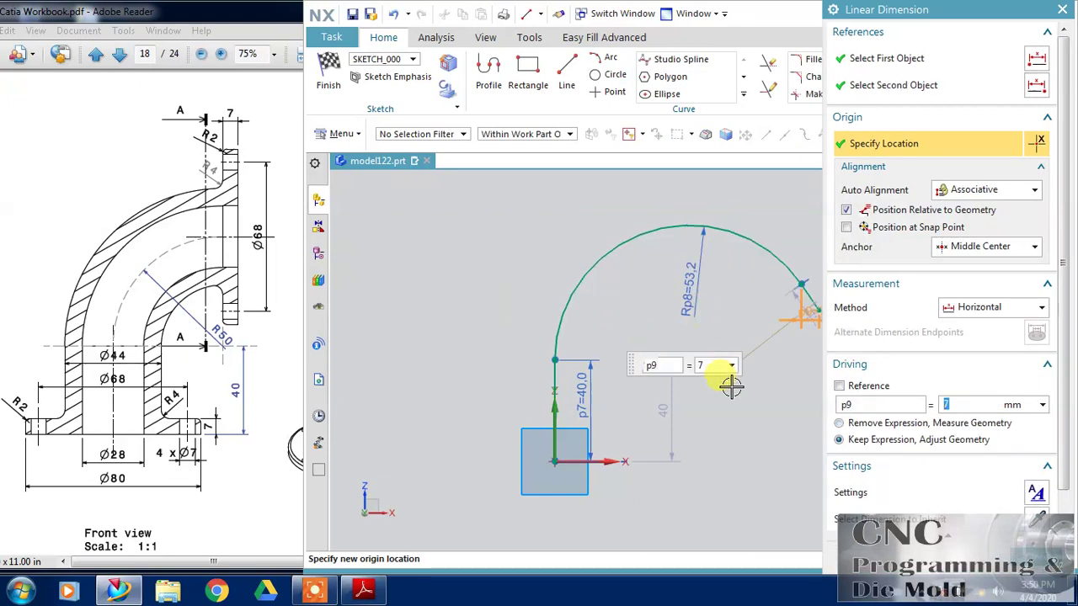
click(1036, 556)
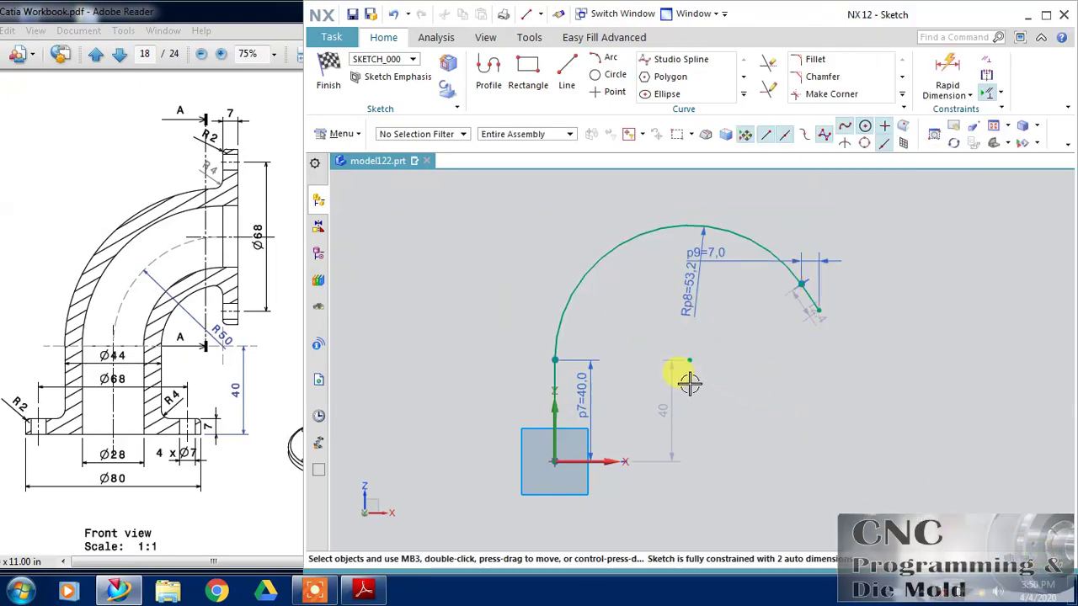
double_click(678, 287)
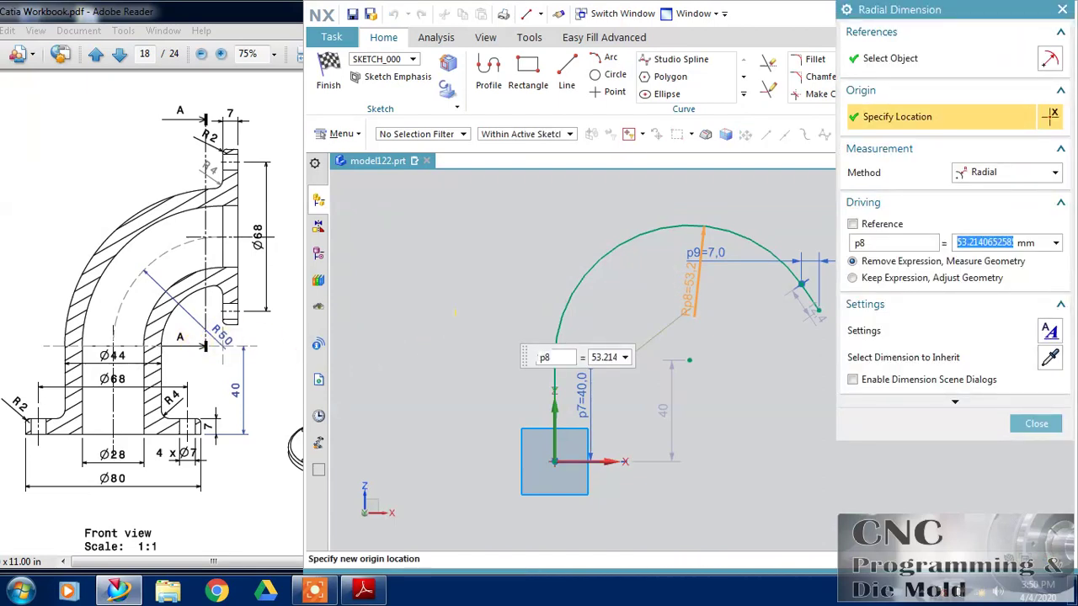
key(Return)
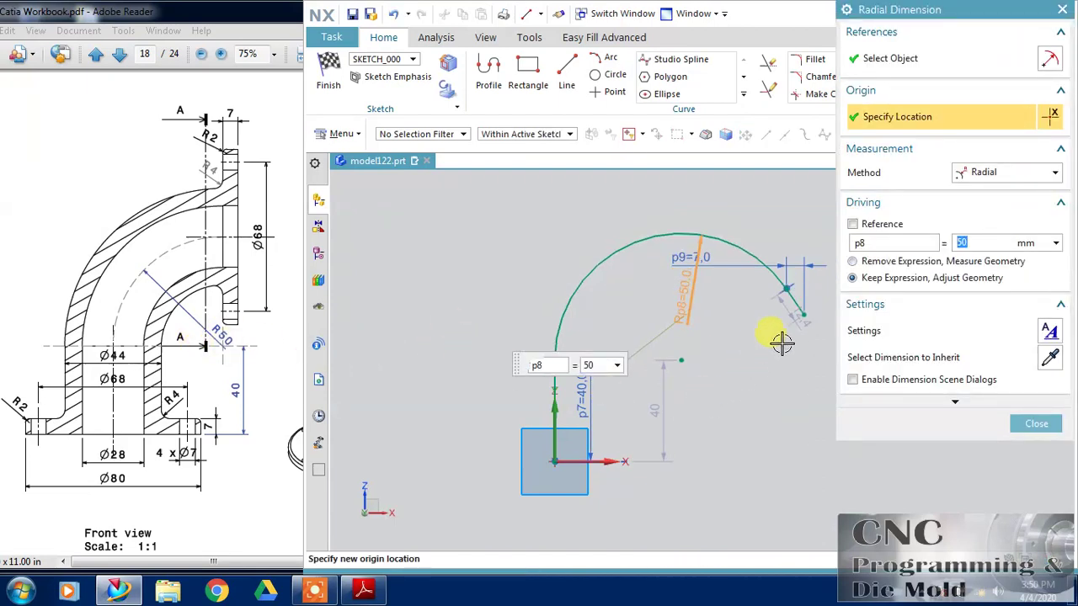
Step: Constrain the end line horizontal and the arc centre level with the line's top, then finish
click(1035, 424)
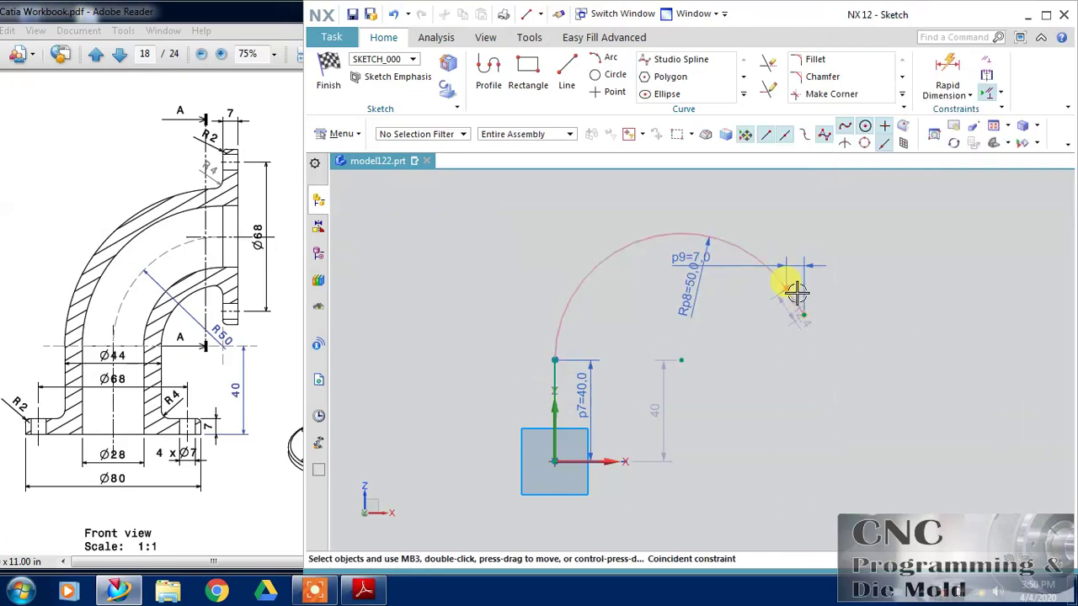
scroll(796, 292, down, 3)
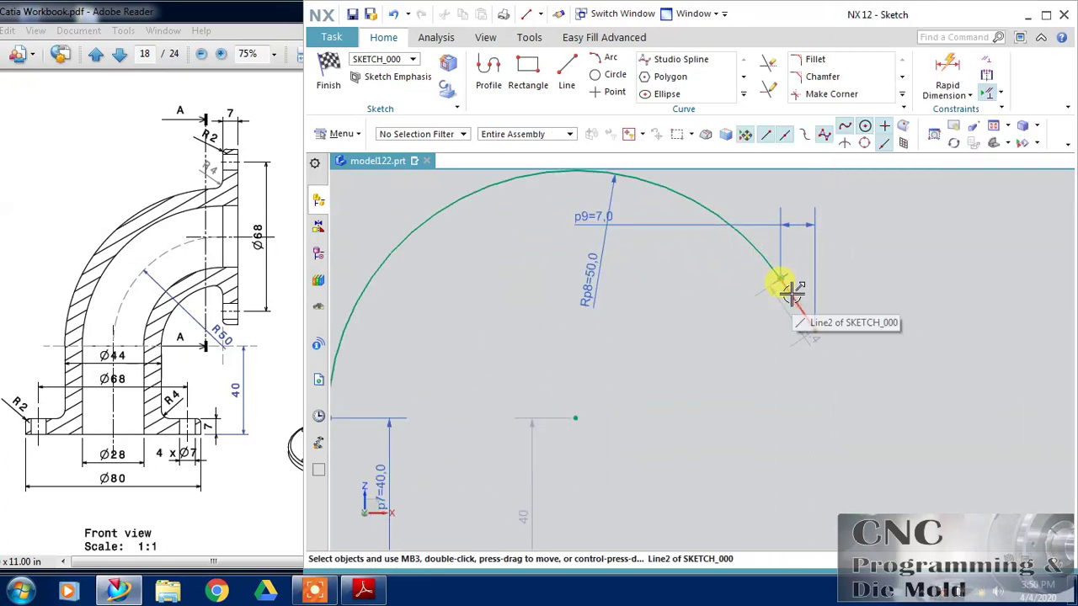
click(792, 292)
click(918, 244)
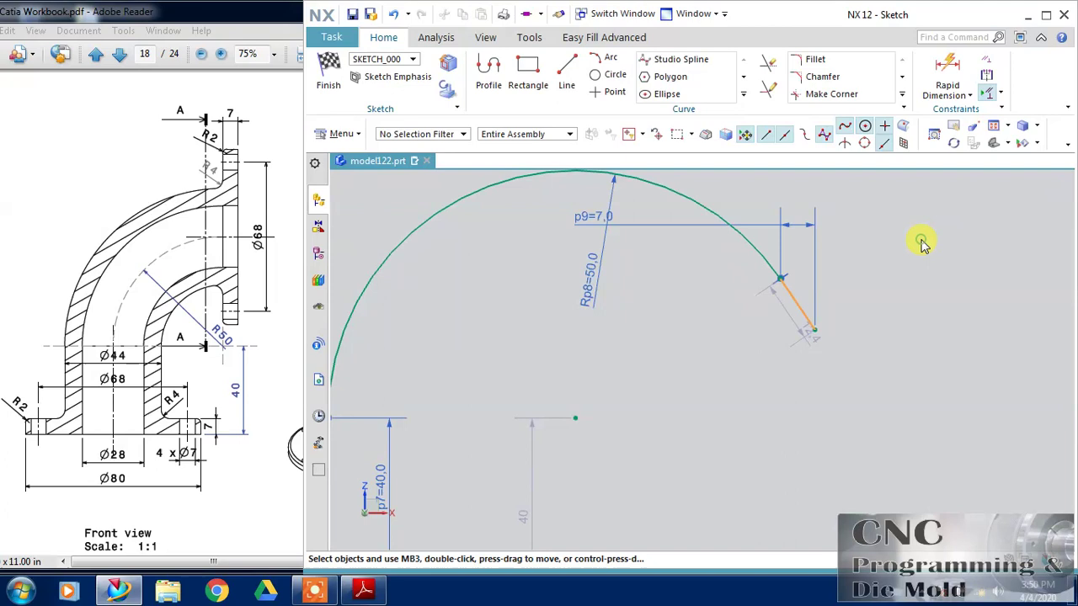
scroll(693, 320, up, 4)
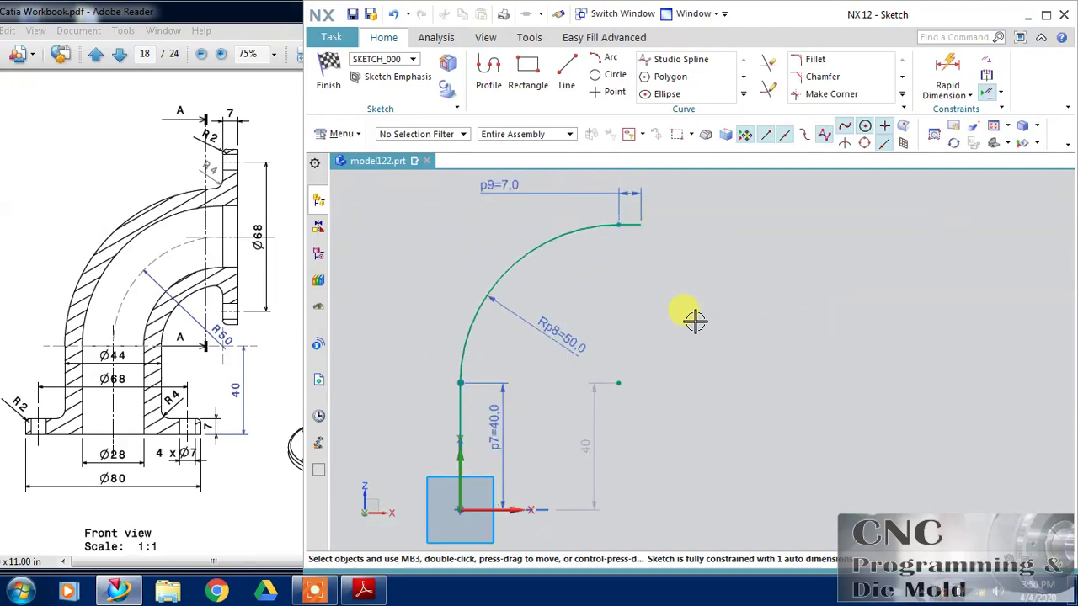
click(619, 384)
click(460, 384)
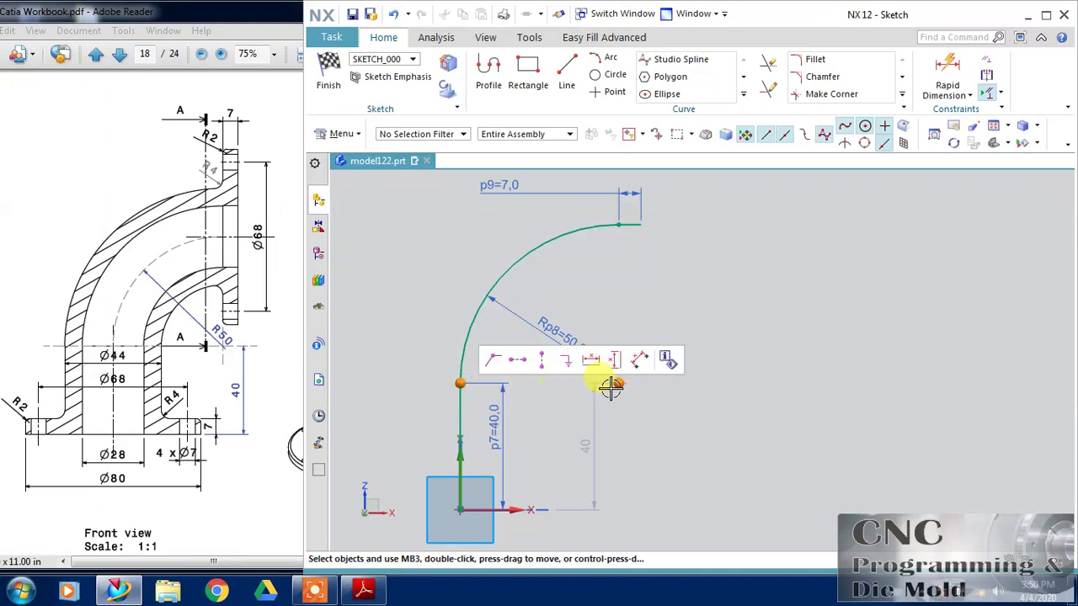
click(518, 361)
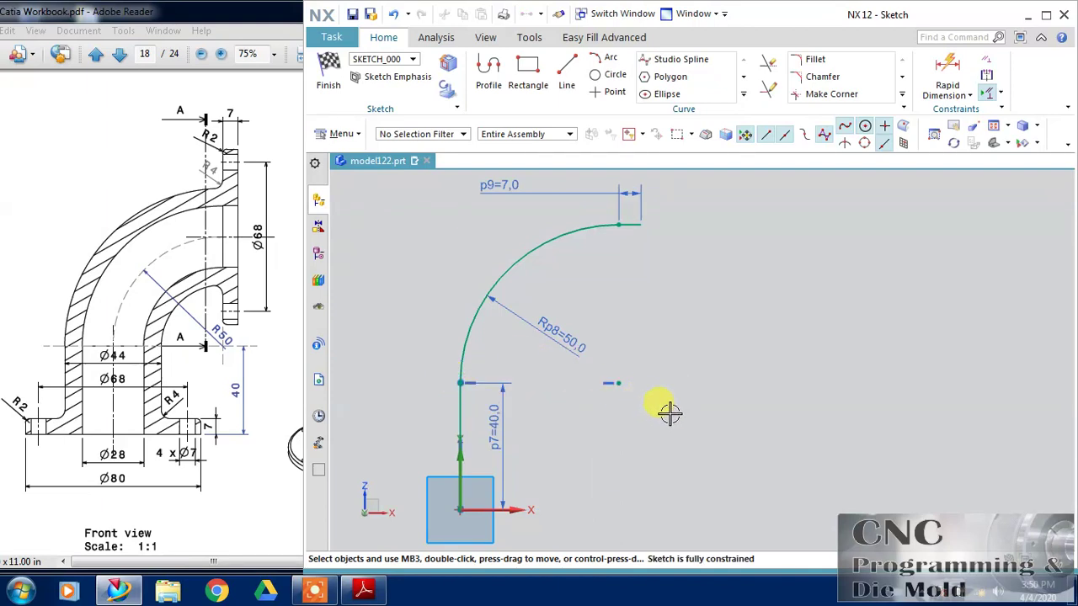
scroll(669, 412, down, 2)
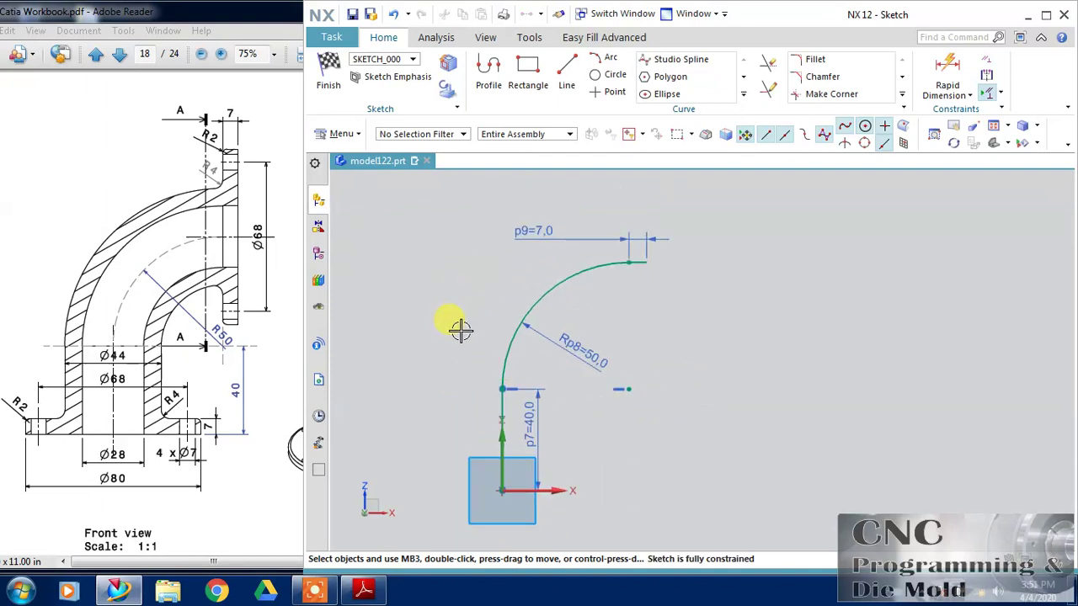
click(329, 74)
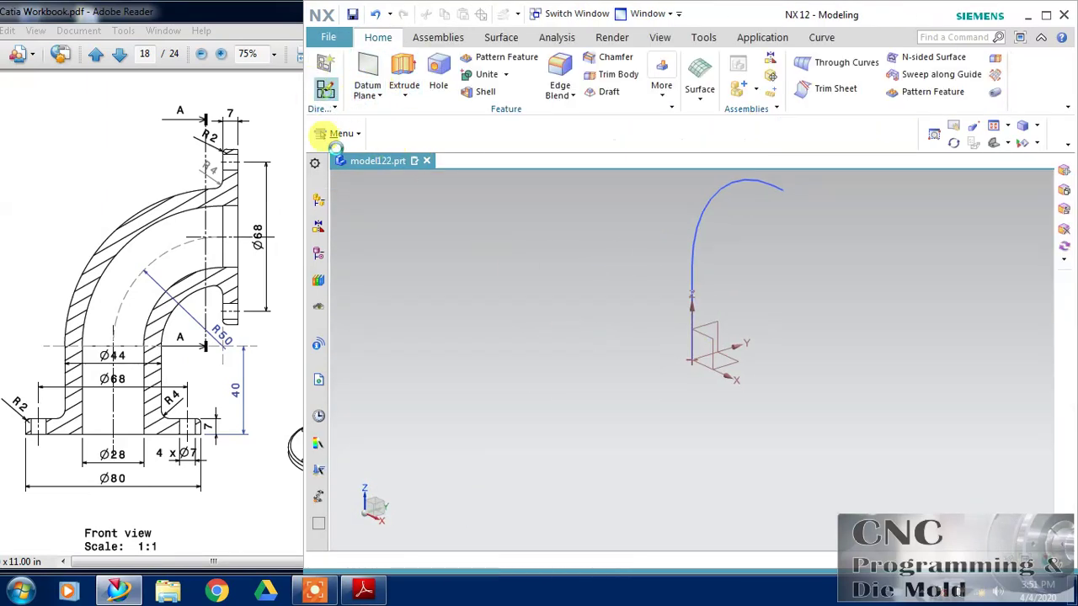
Step: Start a sketch on the horizontal plane and draw Ø44 and Ø28 circles at the origin
key(s)
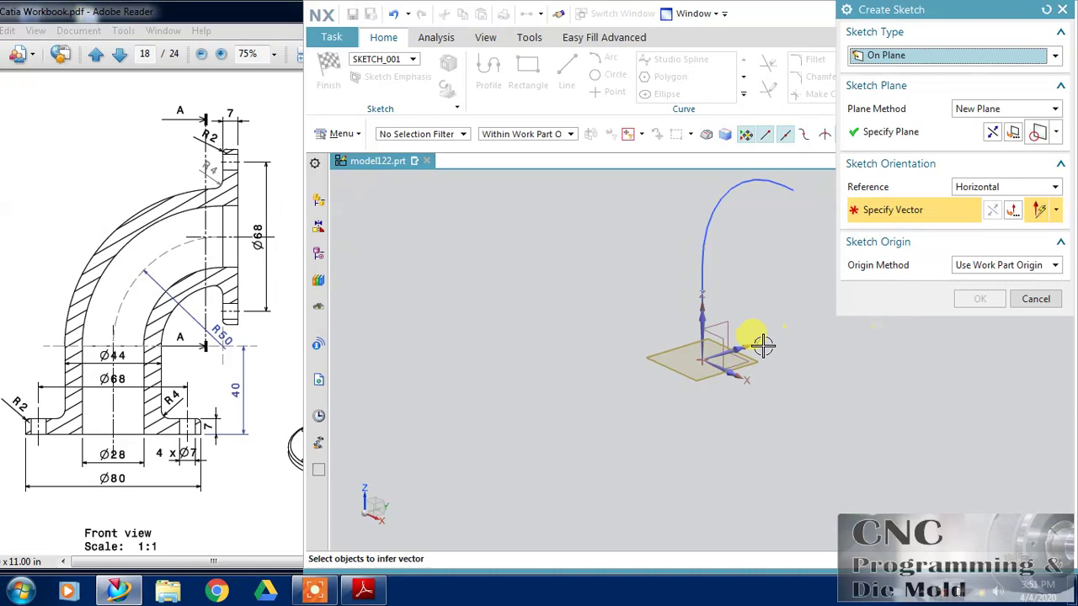
click(979, 299)
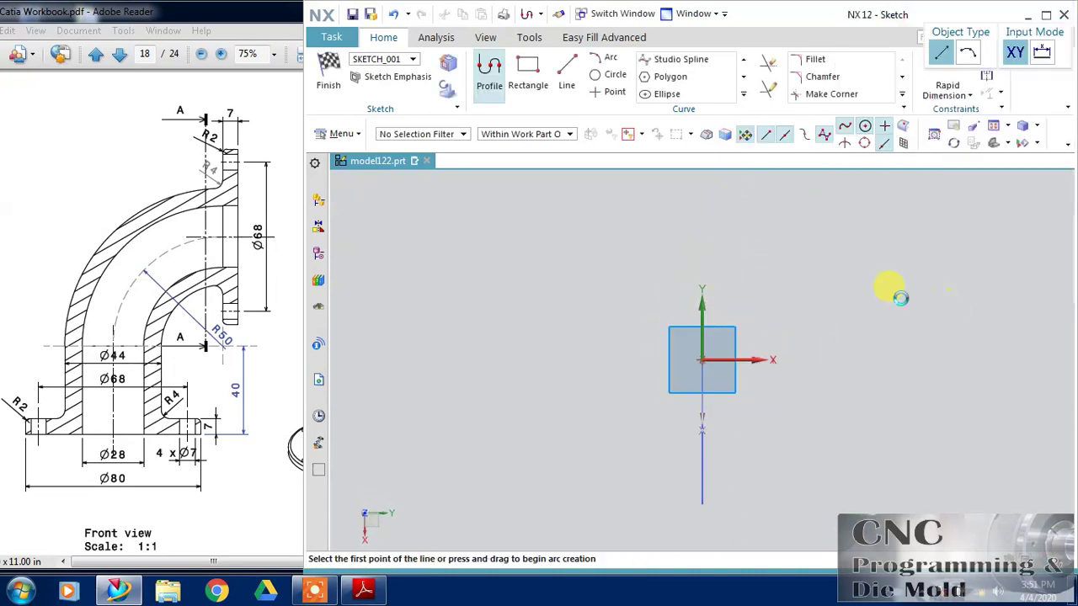
click(612, 74)
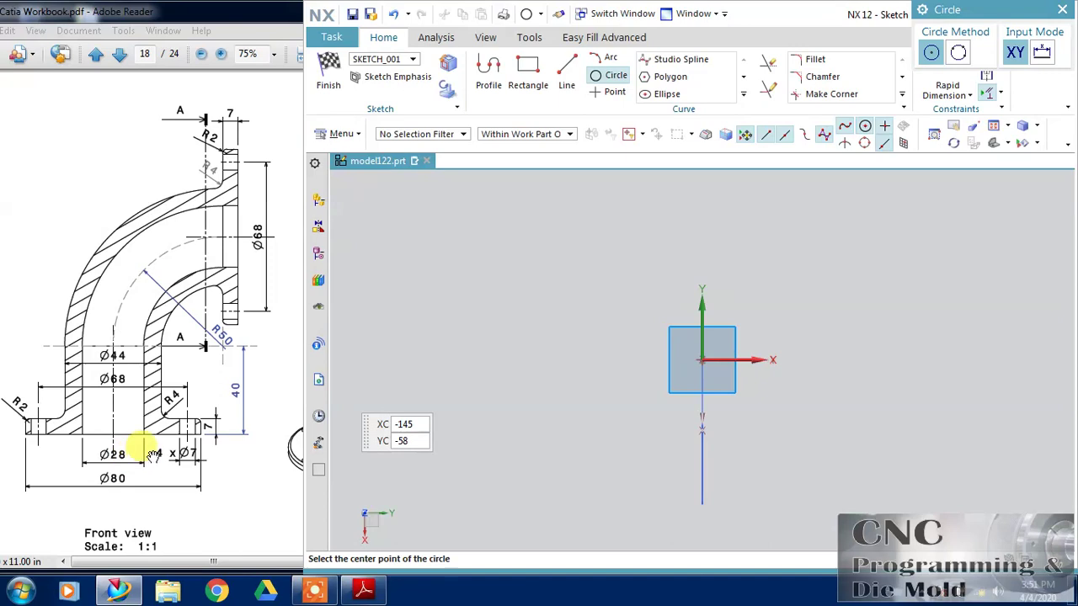
click(702, 359)
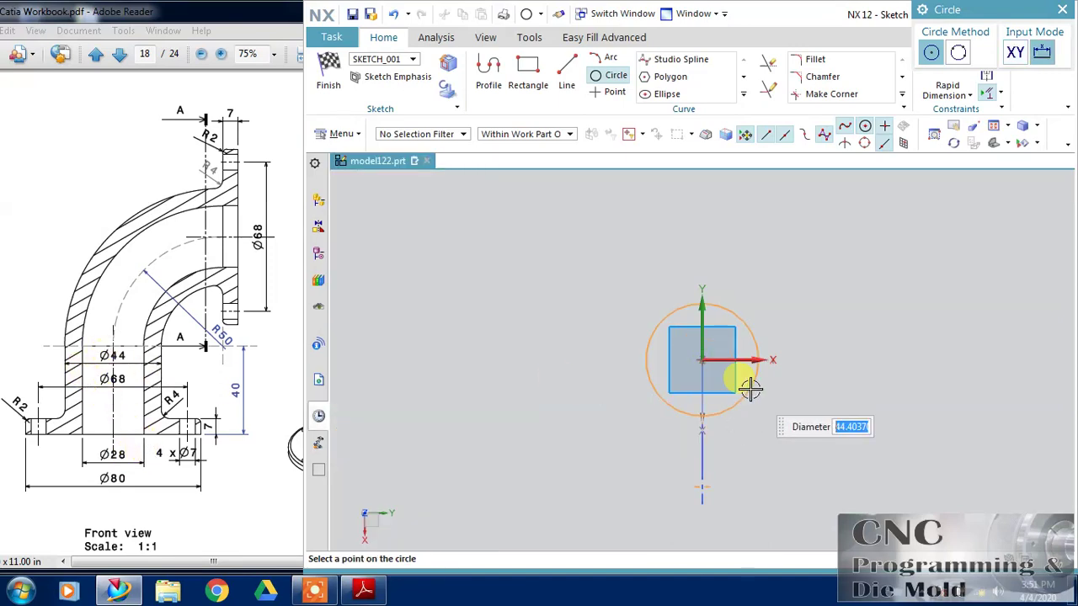
text(44)
key(Return)
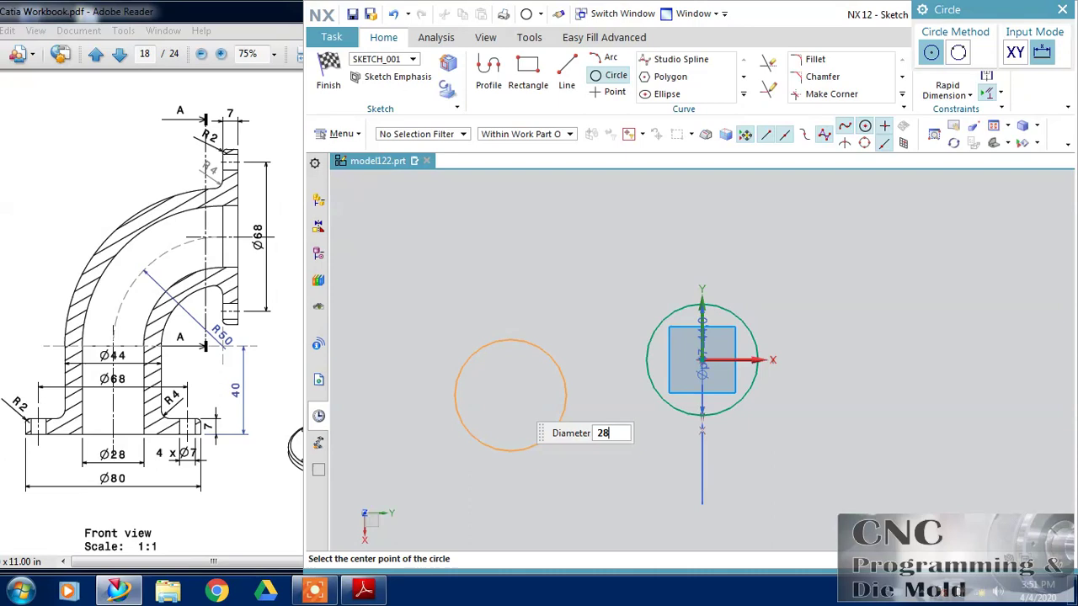
click(702, 361)
key(Escape)
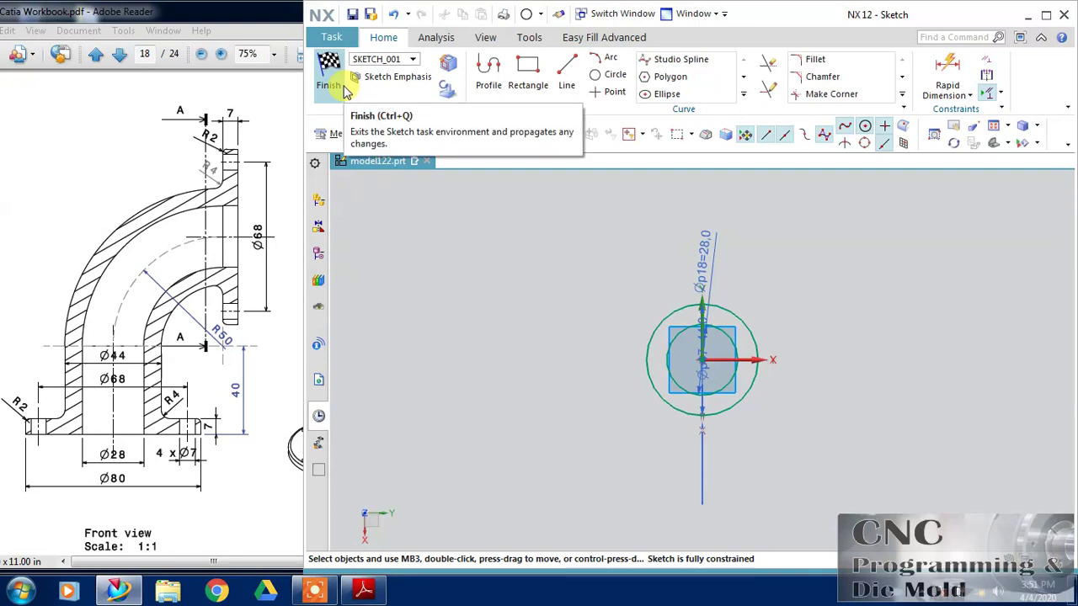
Step: Check the drawing, add a concentric Ø80 circle, and finish the sketch
click(226, 415)
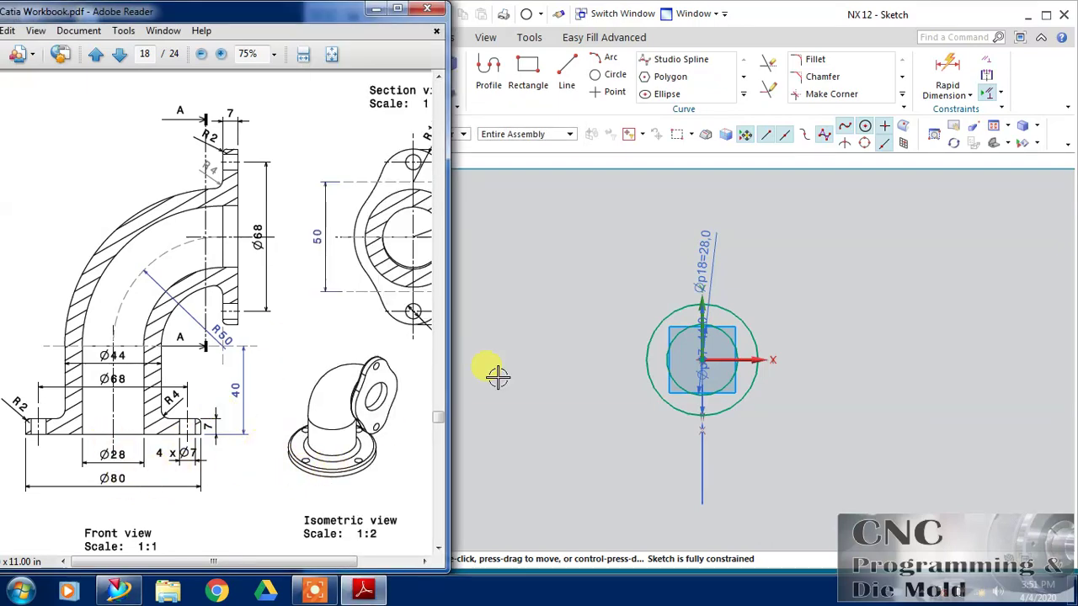
click(554, 260)
click(616, 75)
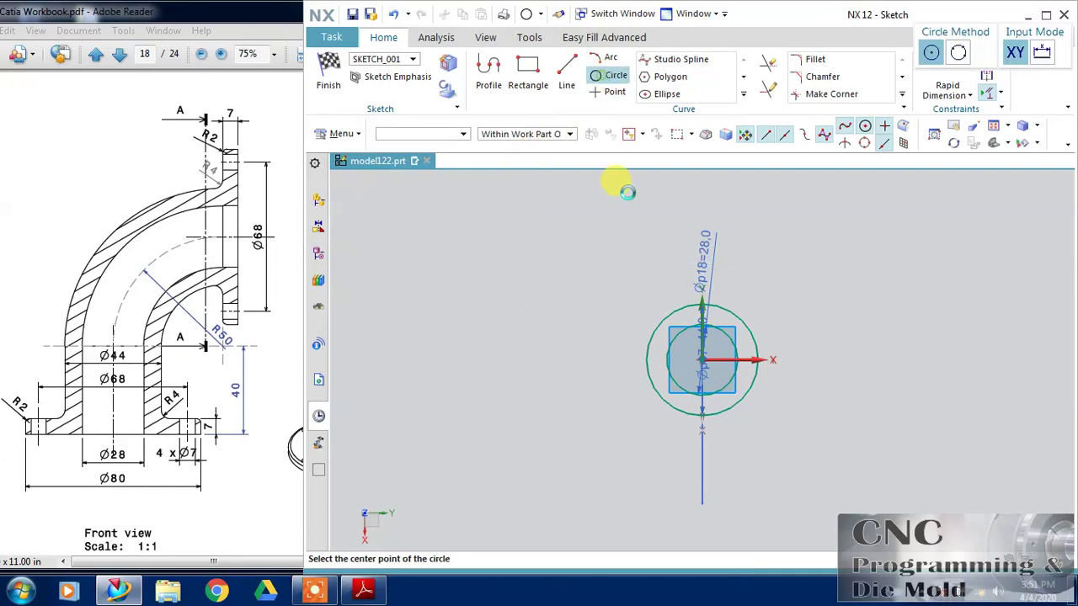
click(702, 362)
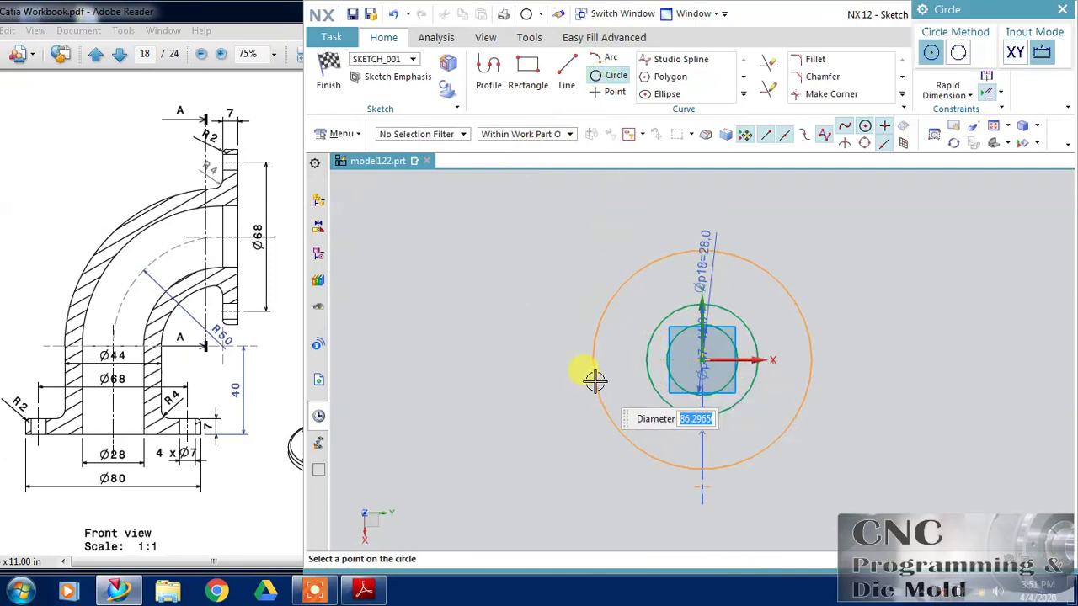
text(80)
key(Return)
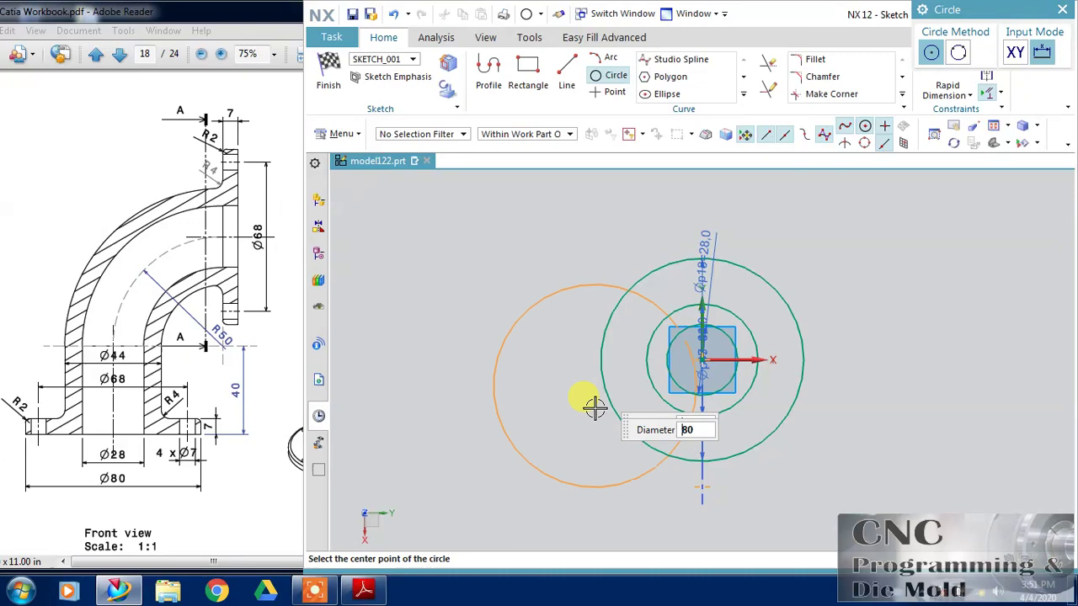
click(327, 83)
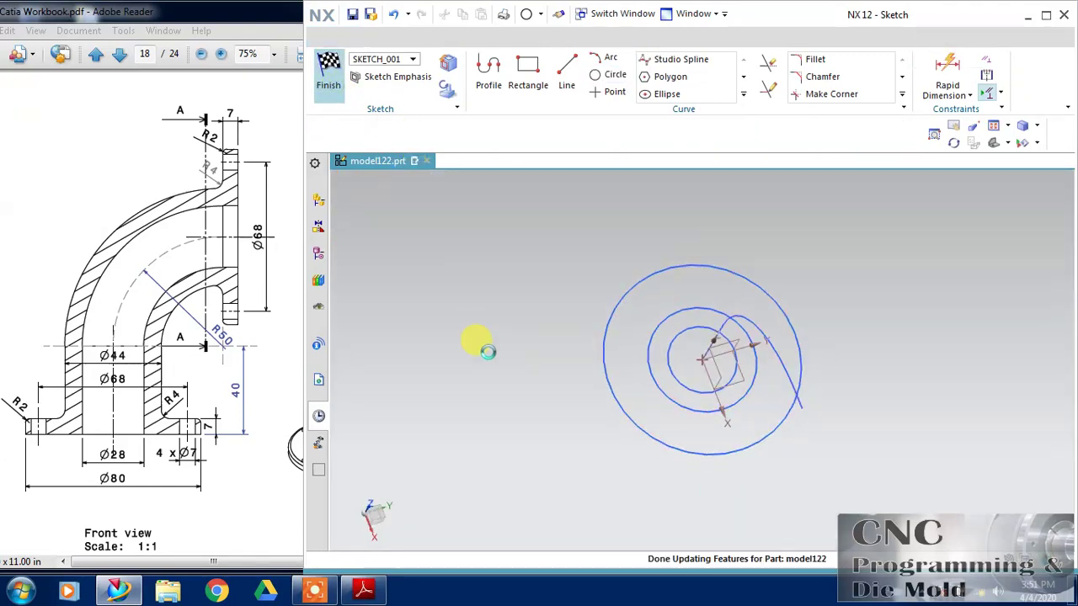
mouse_move(539, 350)
middle_down()
mouse_move(500, 361)
mouse_move(550, 327)
mouse_move(497, 445)
middle_up()
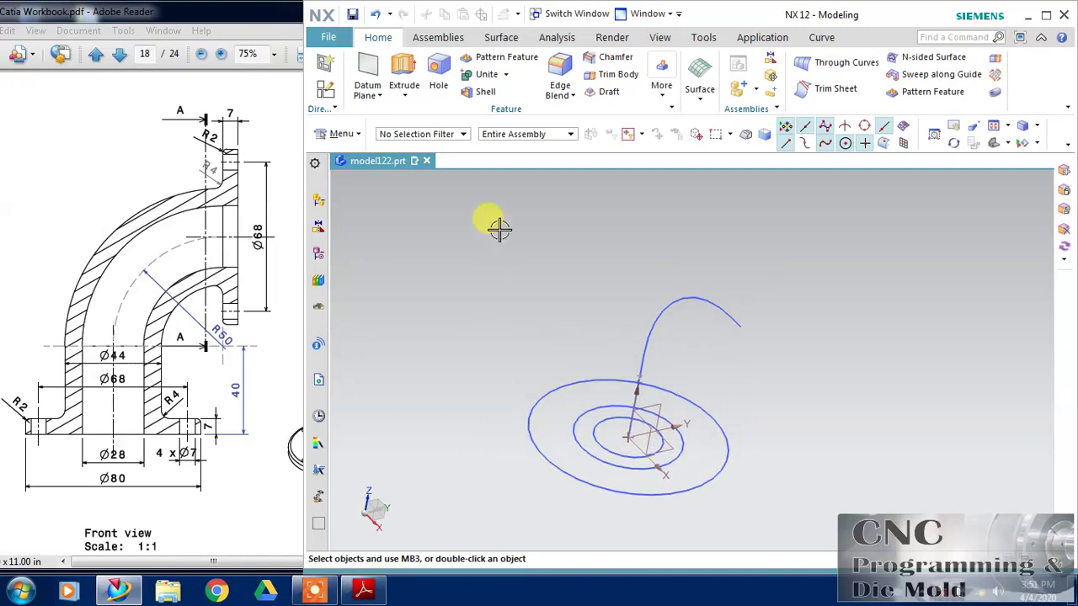
Step: Sweep the Ø44 circle as section along the line, arc and end-line guide, picking single curves
click(940, 74)
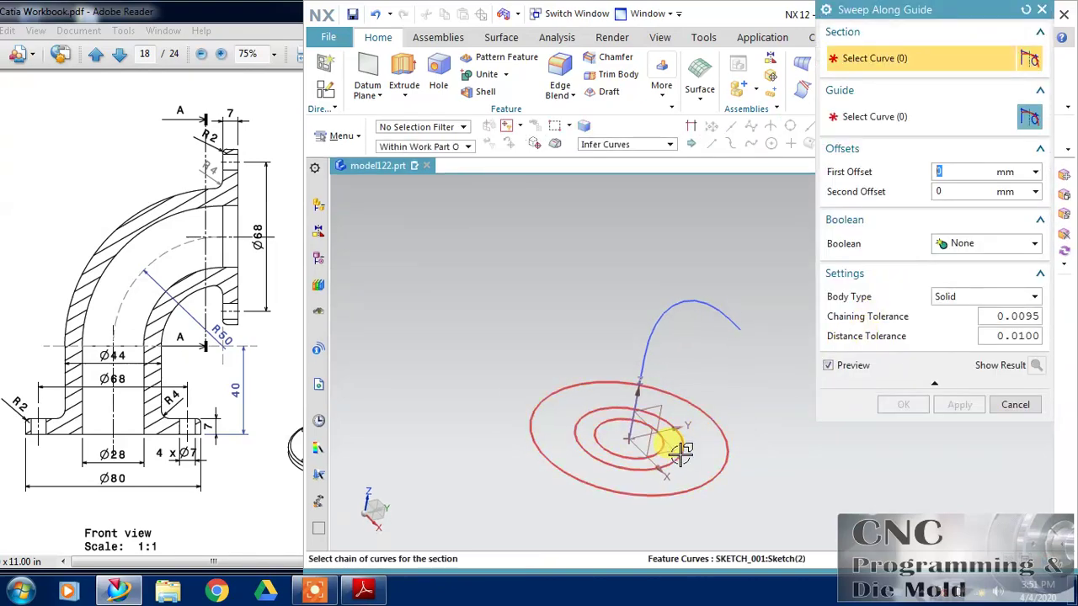
click(632, 144)
click(621, 160)
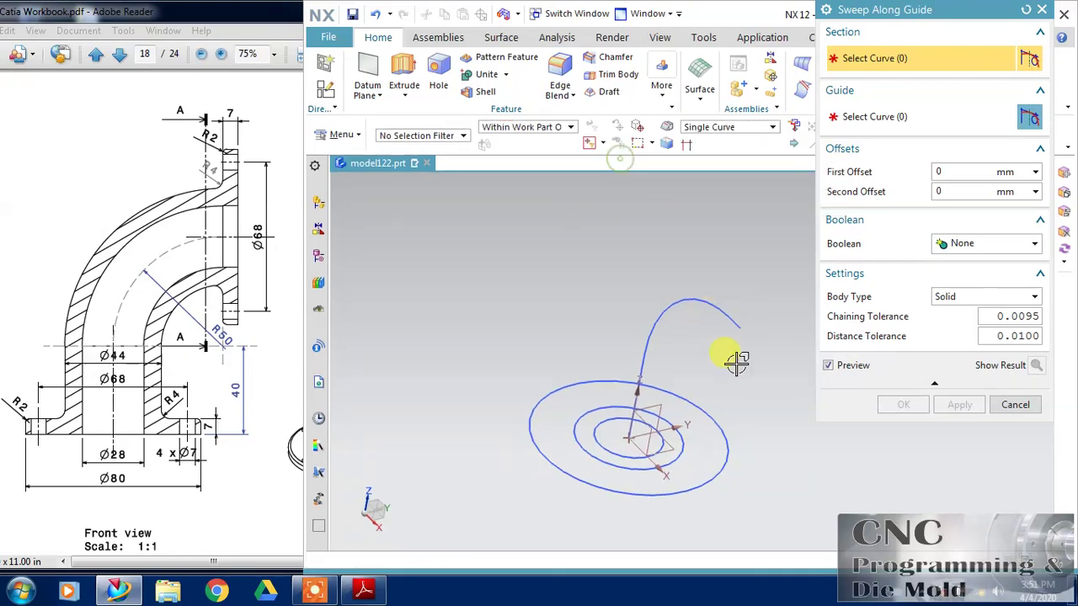
click(690, 447)
click(88, 390)
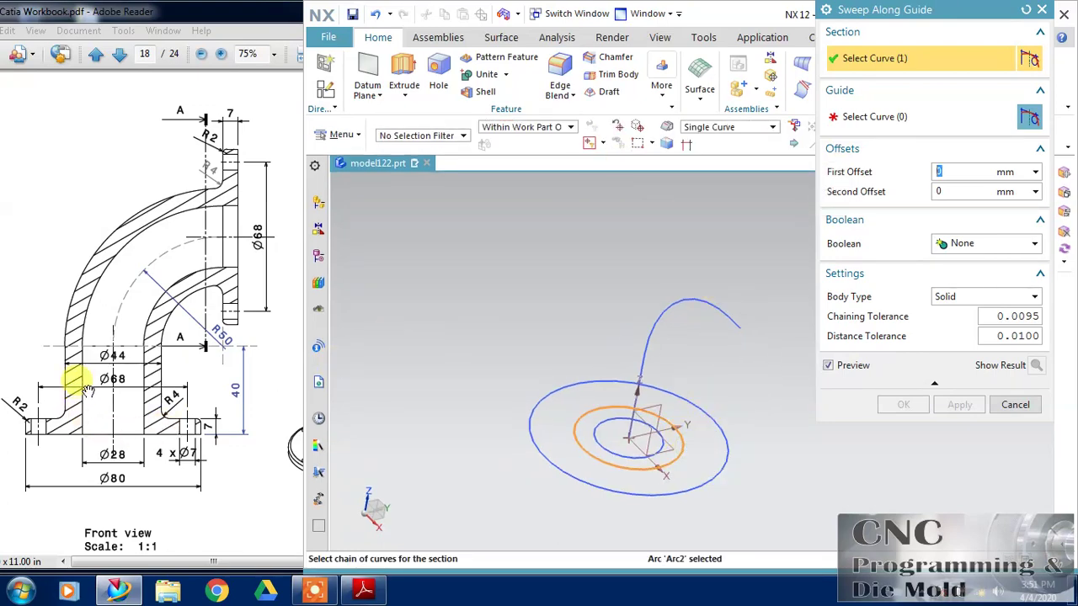
click(875, 118)
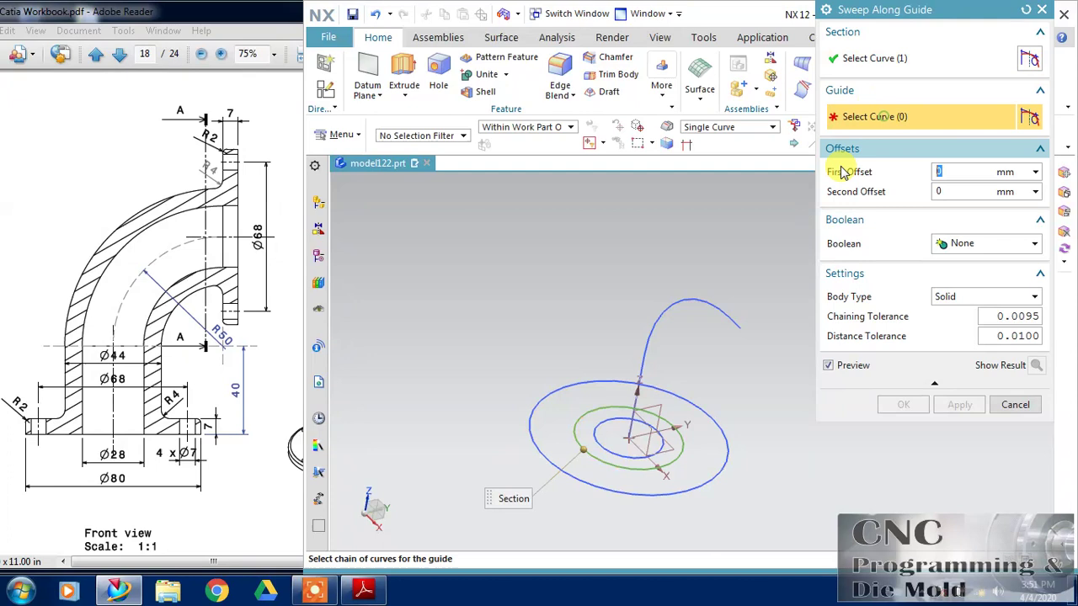
click(642, 365)
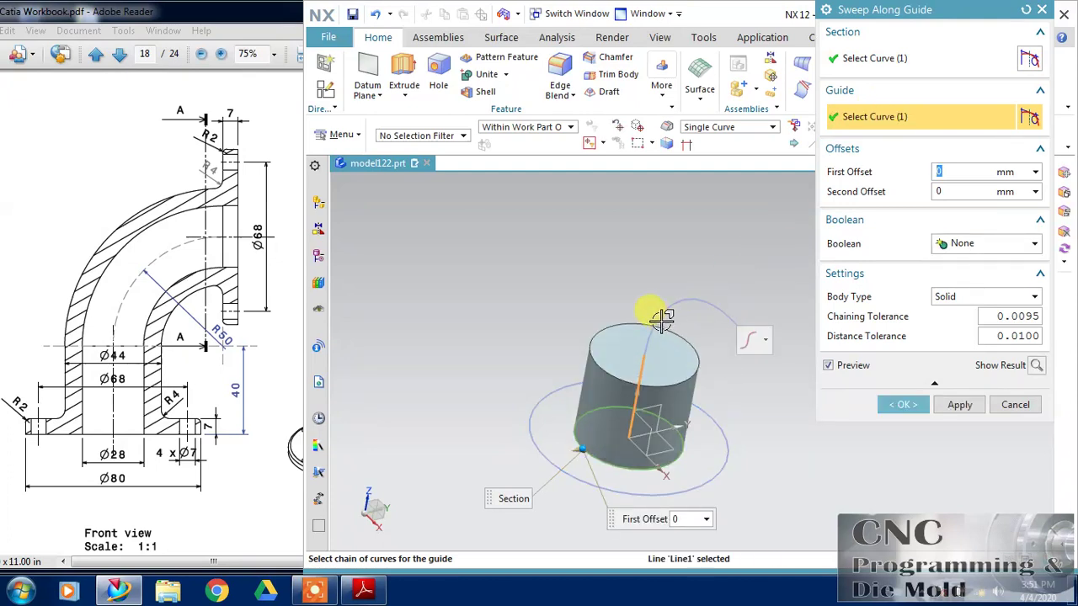
click(712, 305)
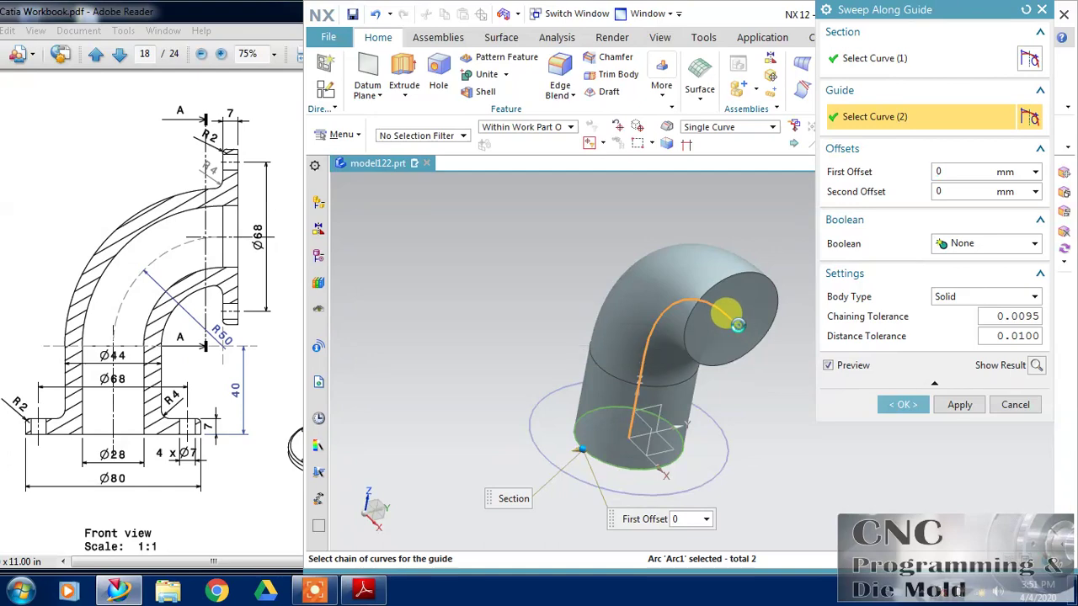
click(737, 326)
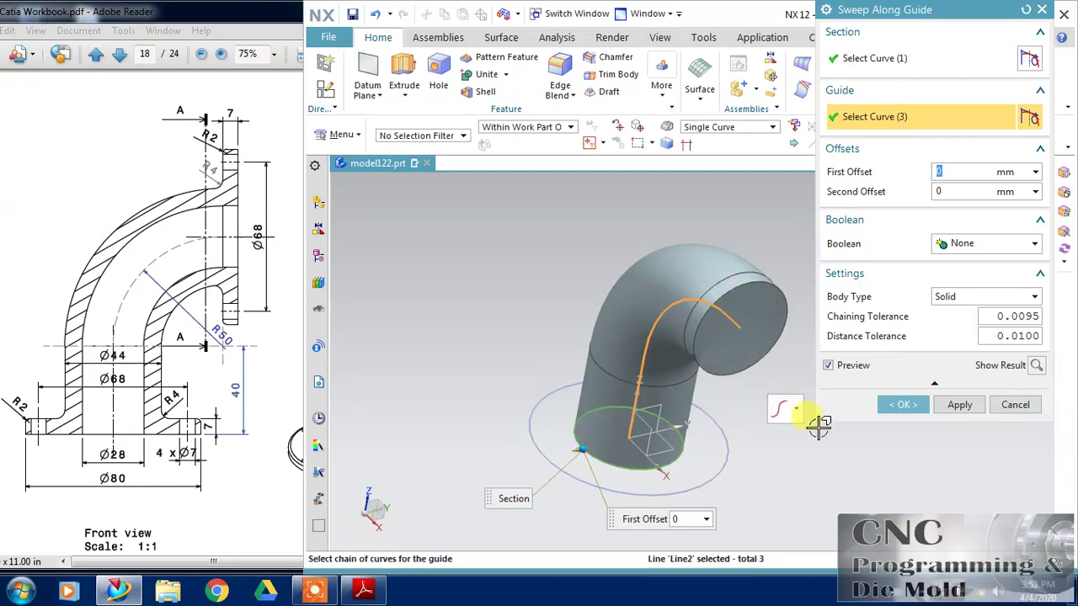
click(895, 404)
middle_drag(794, 428, 800, 392)
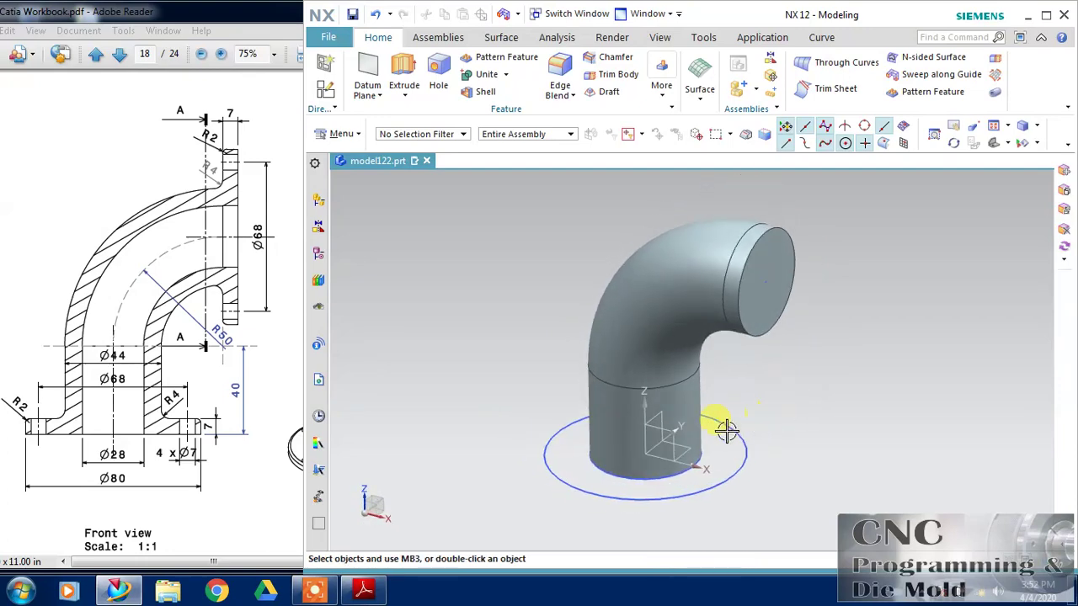
Step: Extrude the Ø80 base circle 7 mm (start 7, end 0), united with the elbow
click(403, 71)
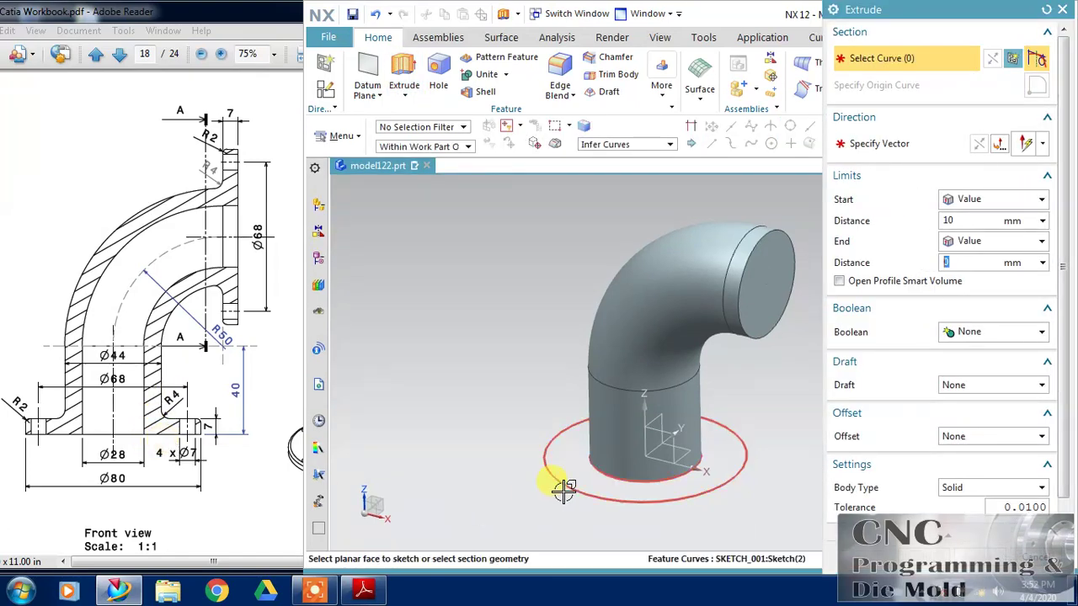
click(630, 144)
click(624, 157)
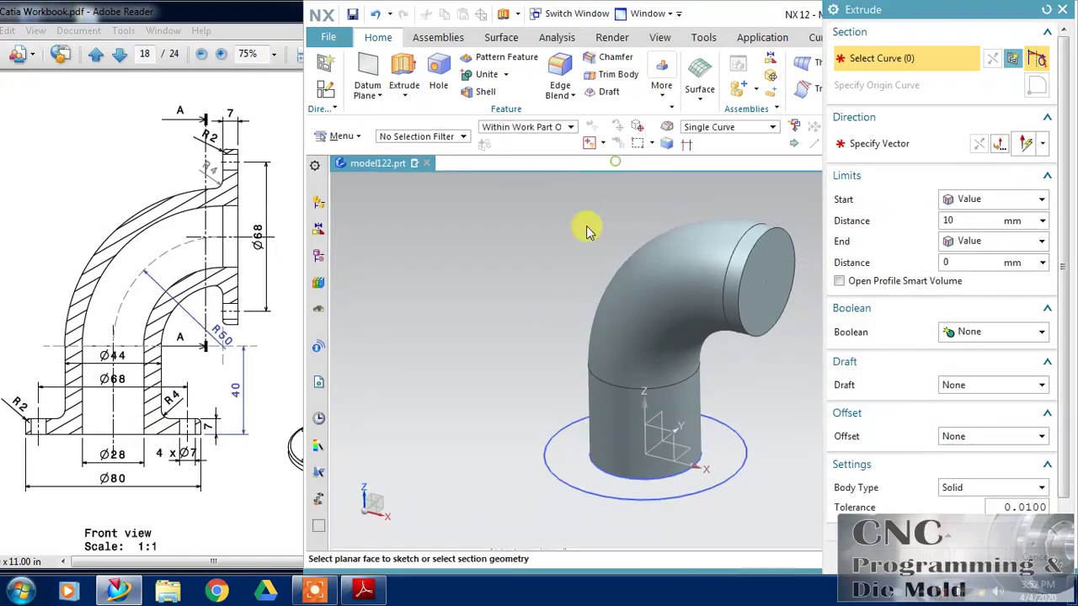
click(548, 472)
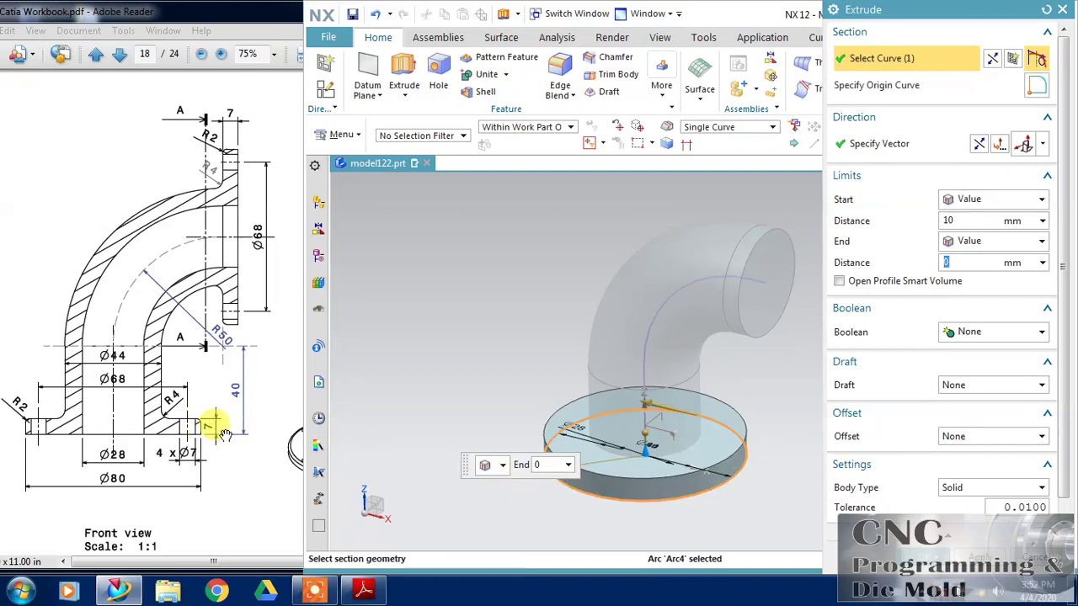
click(948, 221)
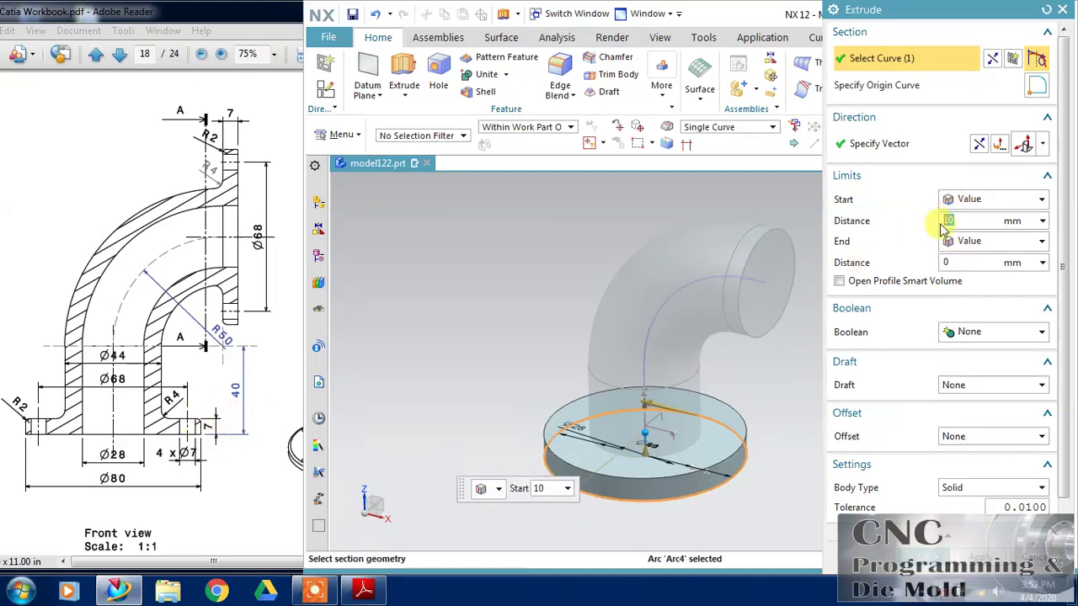
text(7)
click(990, 333)
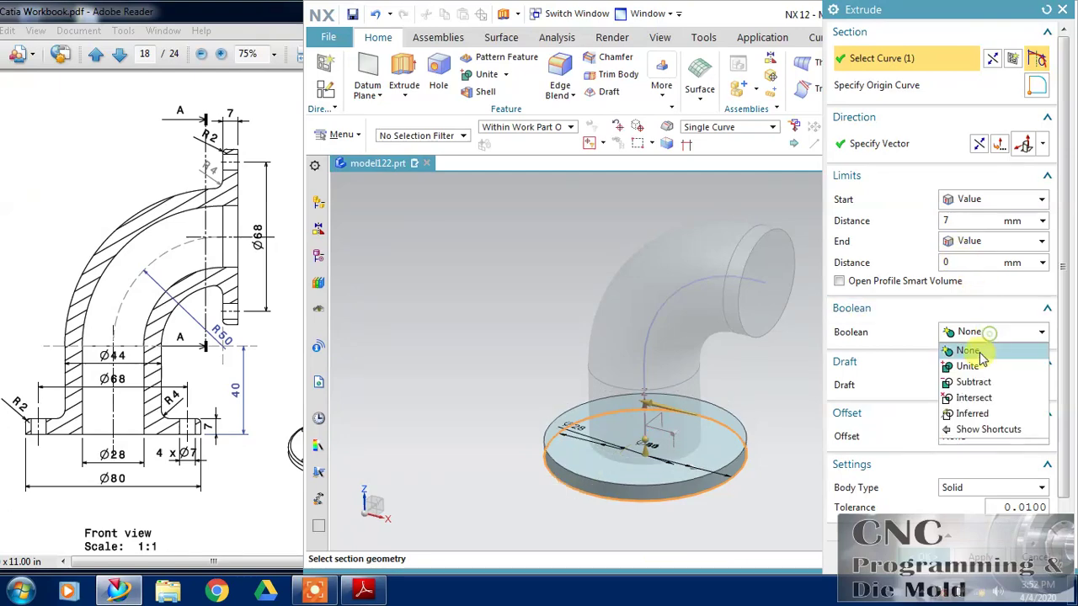
click(967, 366)
click(924, 558)
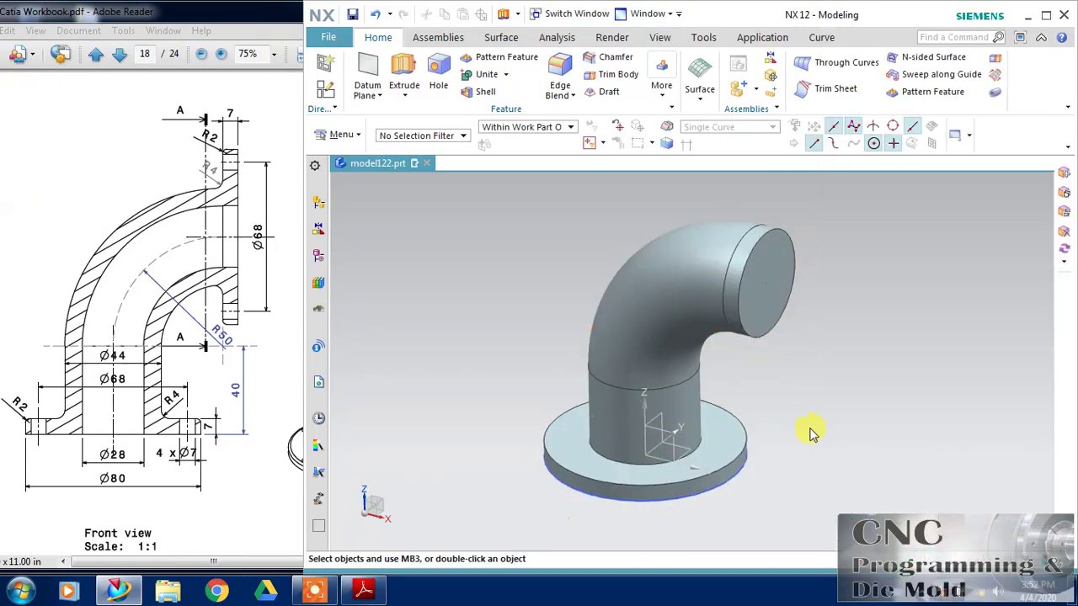
mouse_move(803, 419)
middle_down()
mouse_move(801, 335)
mouse_move(806, 414)
middle_up()
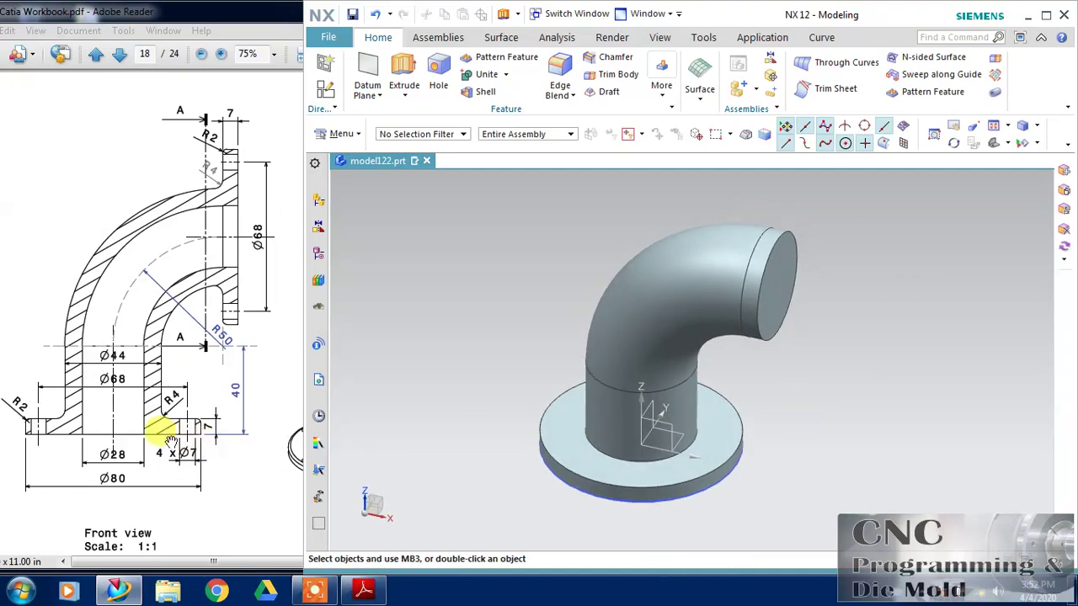
Step: Blend the pipe-to-flange edge at R4 and the flange's top outer edge at R2
click(560, 71)
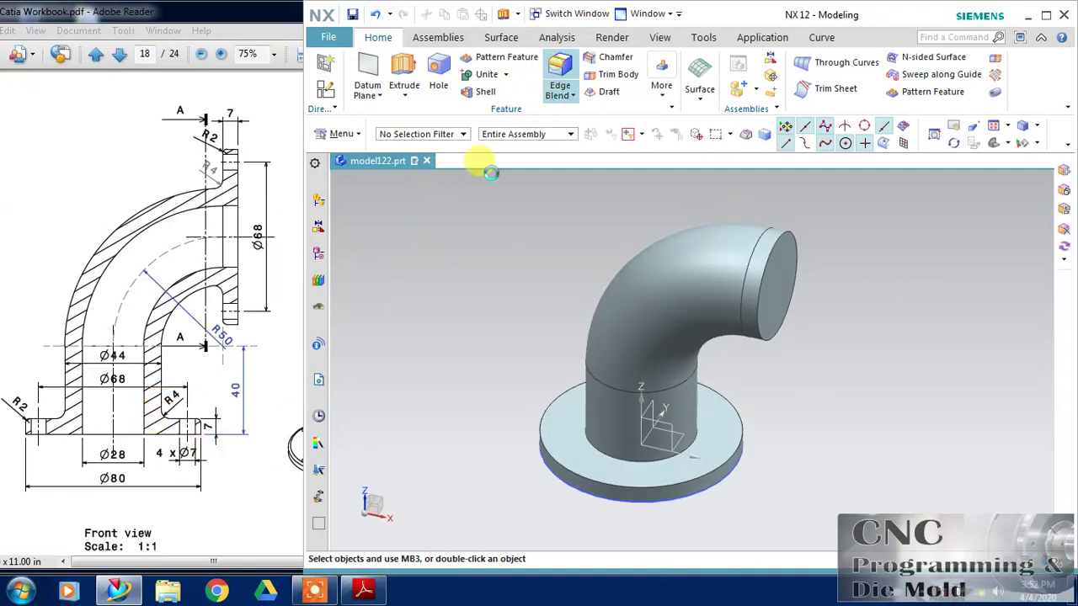
click(693, 439)
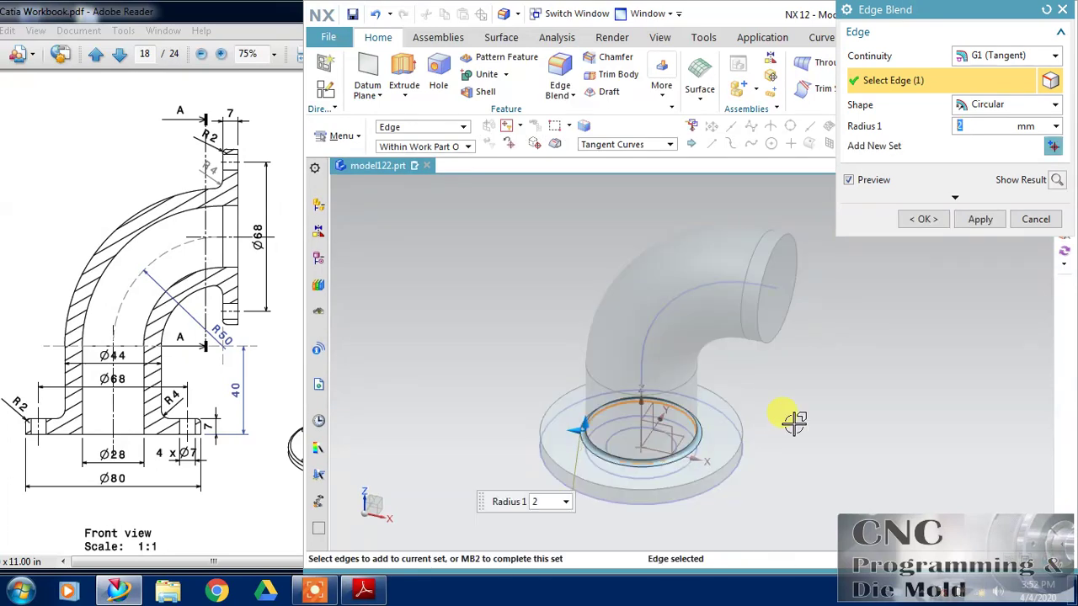
click(977, 219)
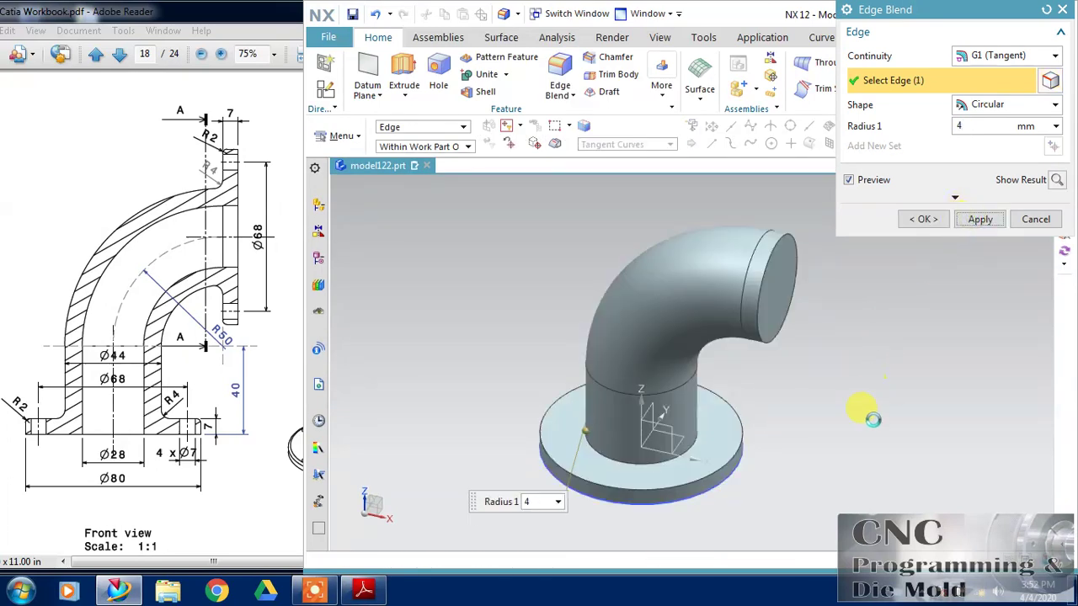
click(739, 410)
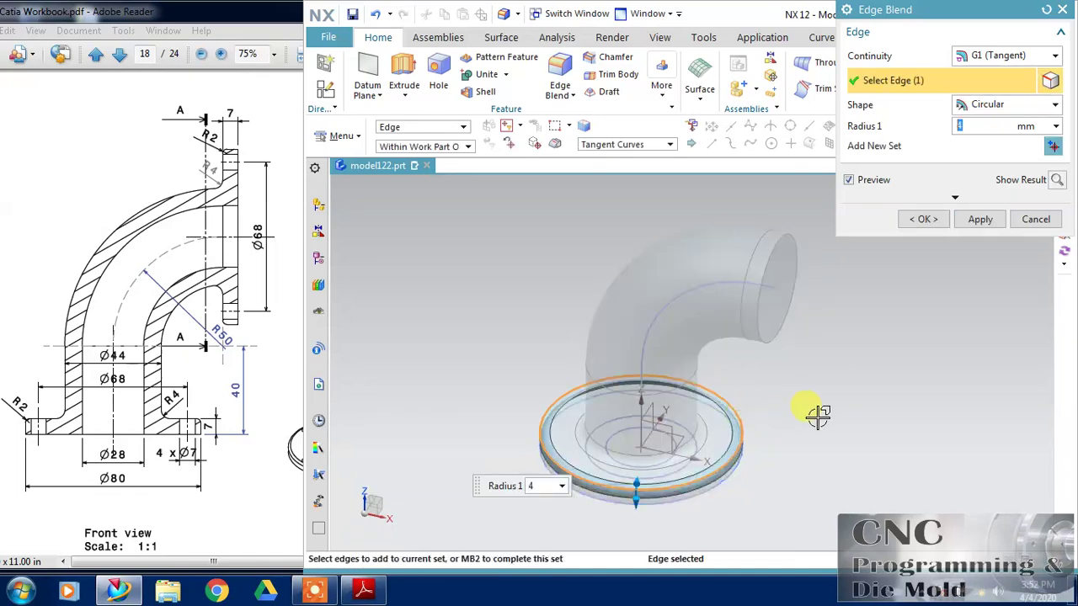
click(923, 219)
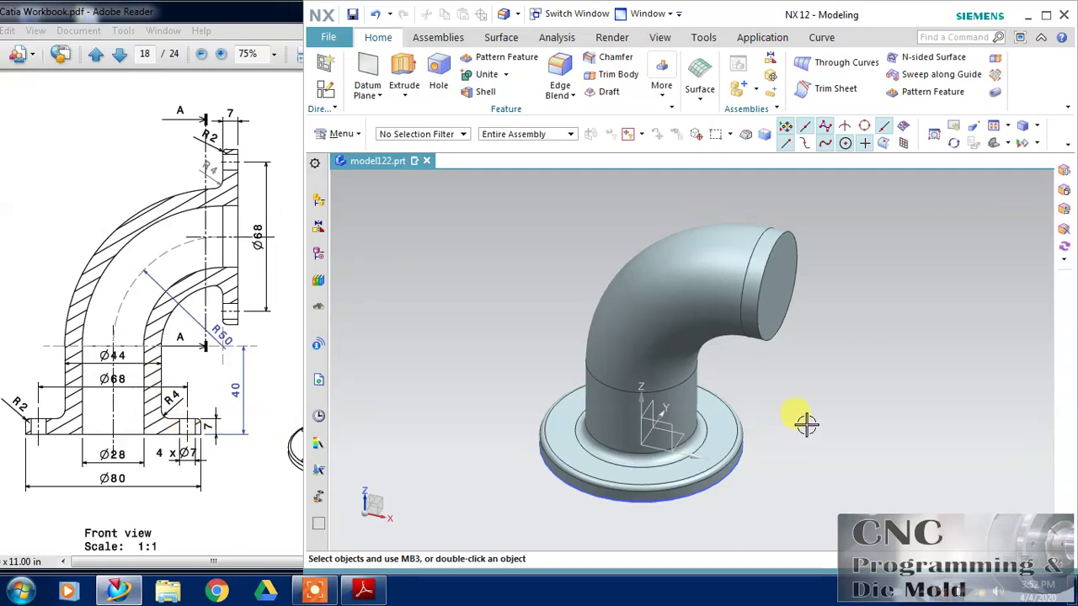
Step: Start a hole and place its point on the flange's top face
click(441, 70)
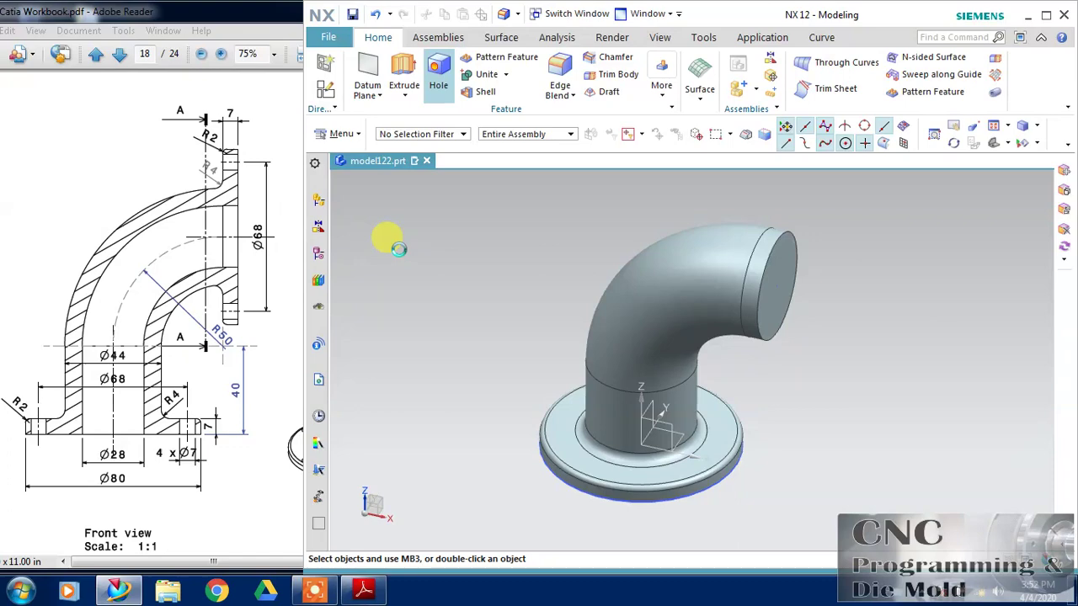
click(246, 378)
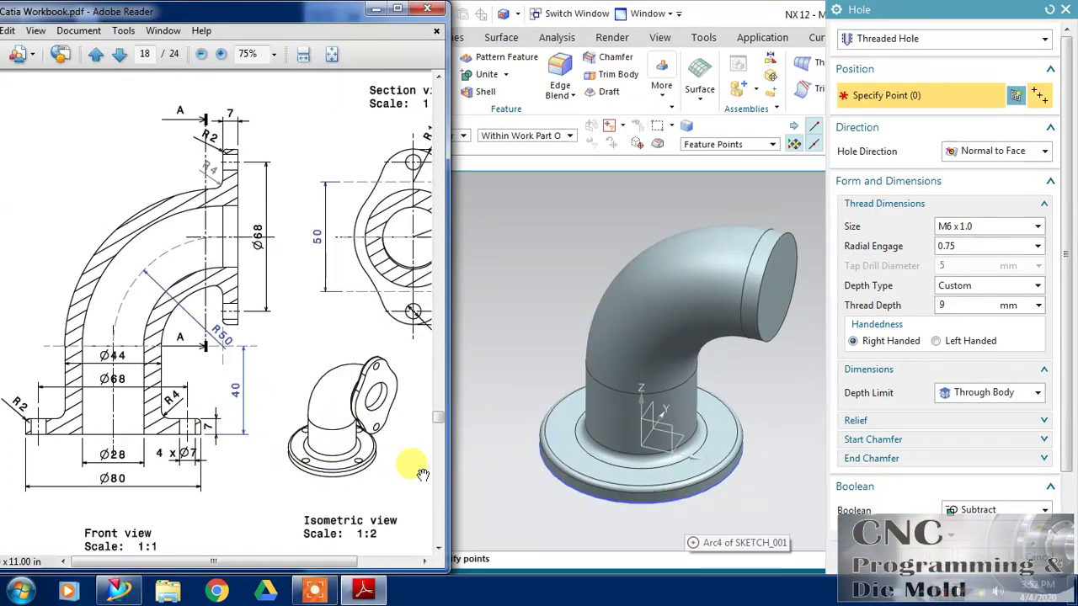
click(707, 448)
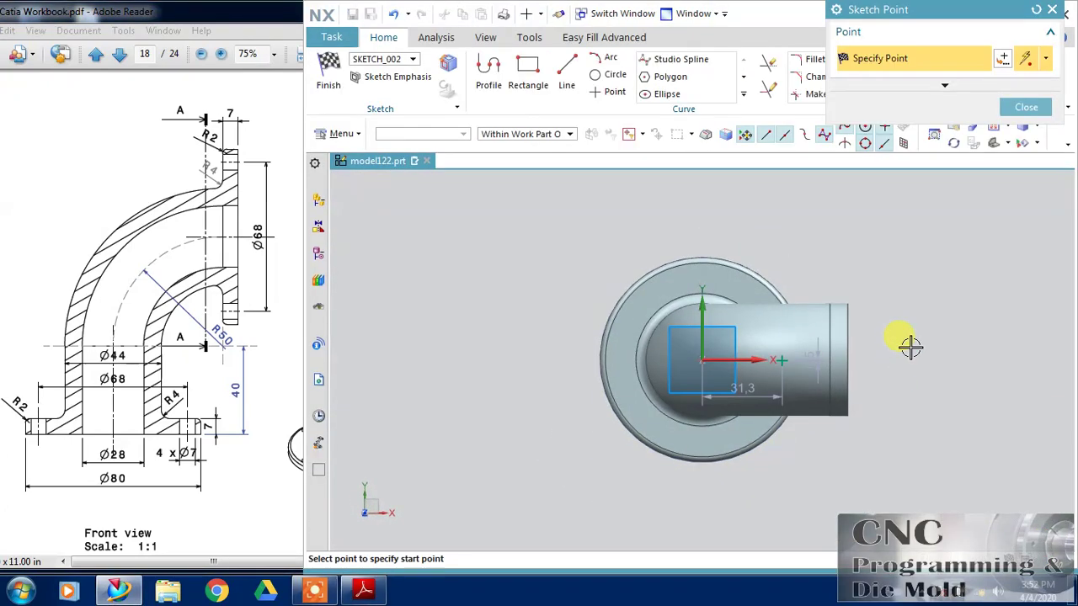
key(Escape)
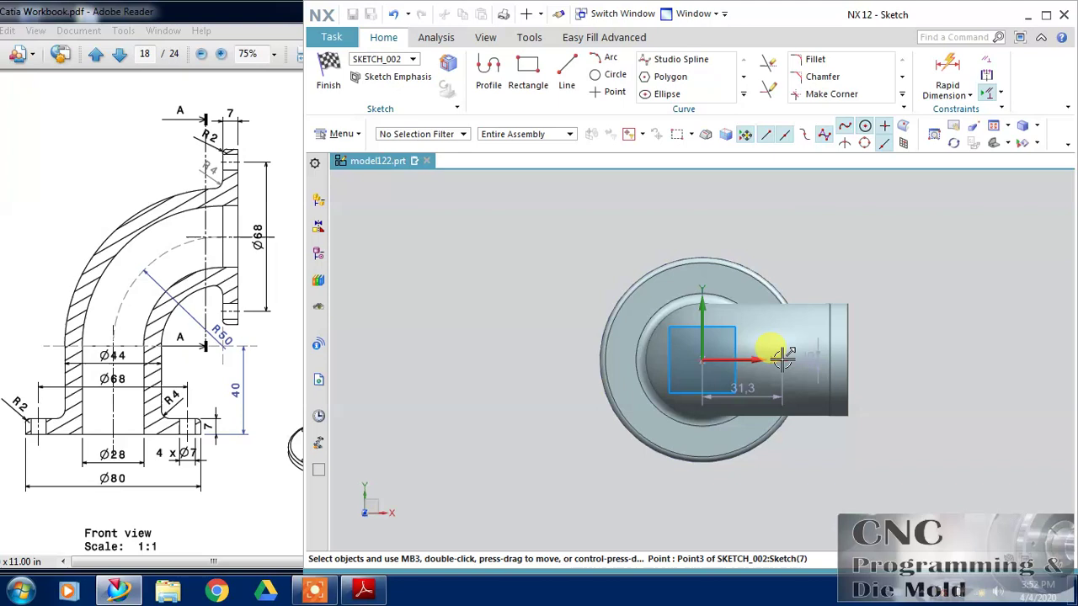
Step: Constrain the hole point onto the horizontal axis at 34 mm from centre and finish the sketch
click(723, 358)
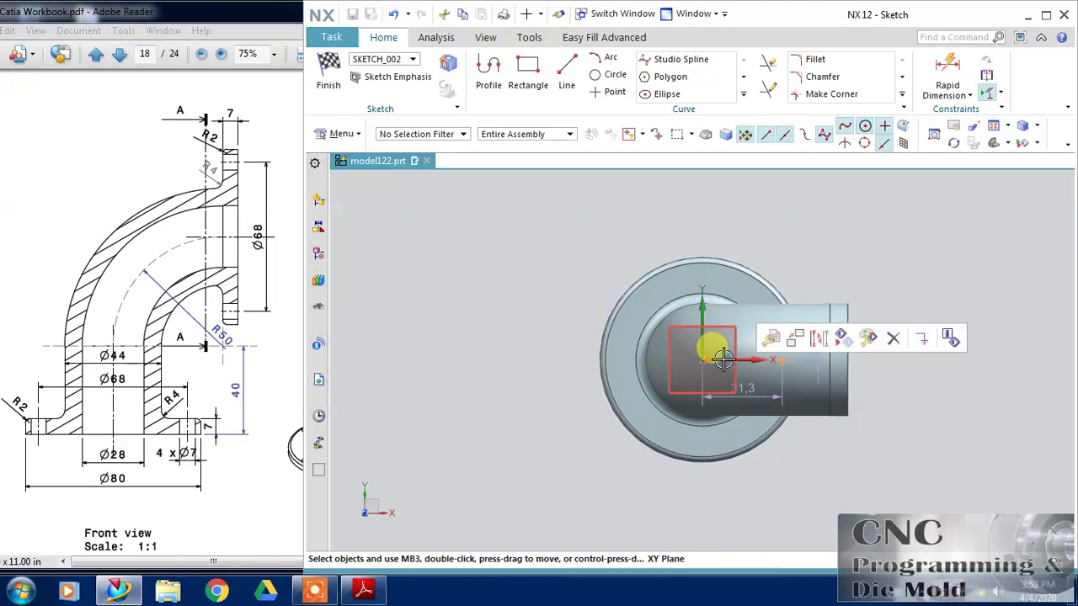
click(716, 352)
click(898, 402)
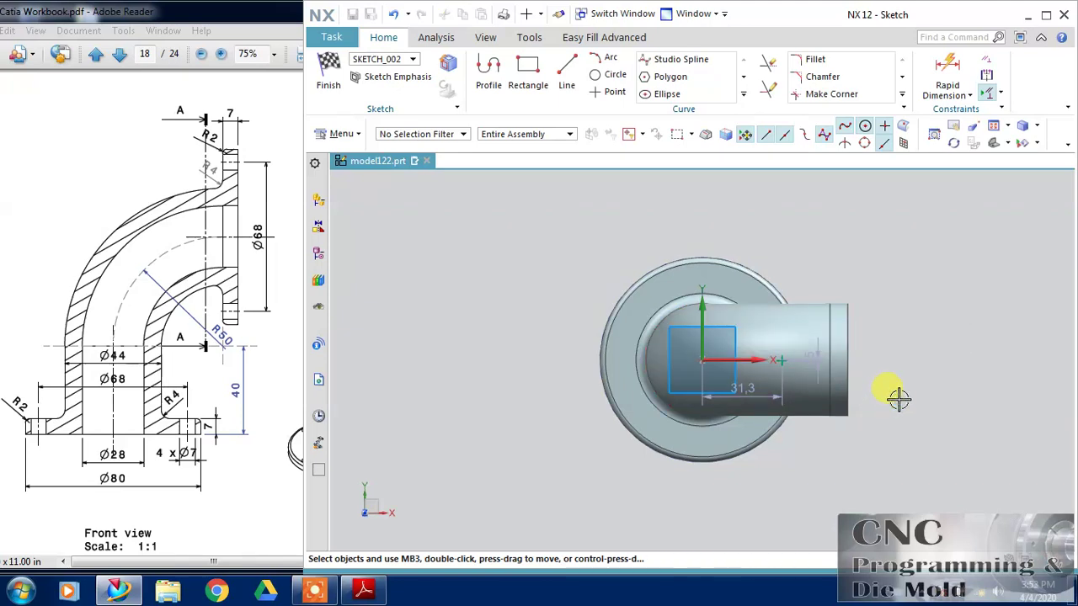
click(771, 358)
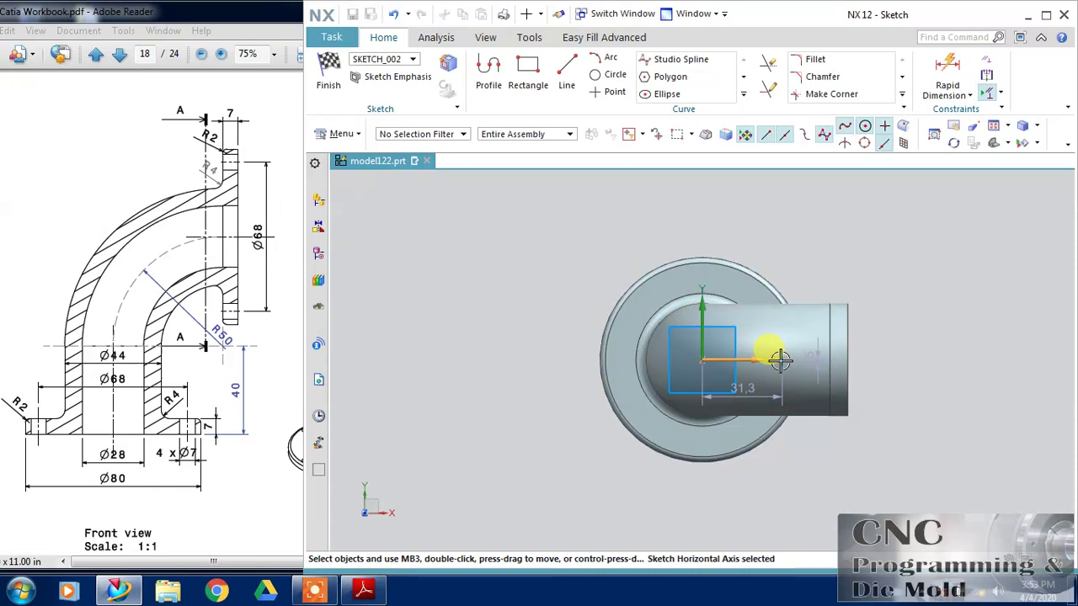
click(830, 346)
click(887, 333)
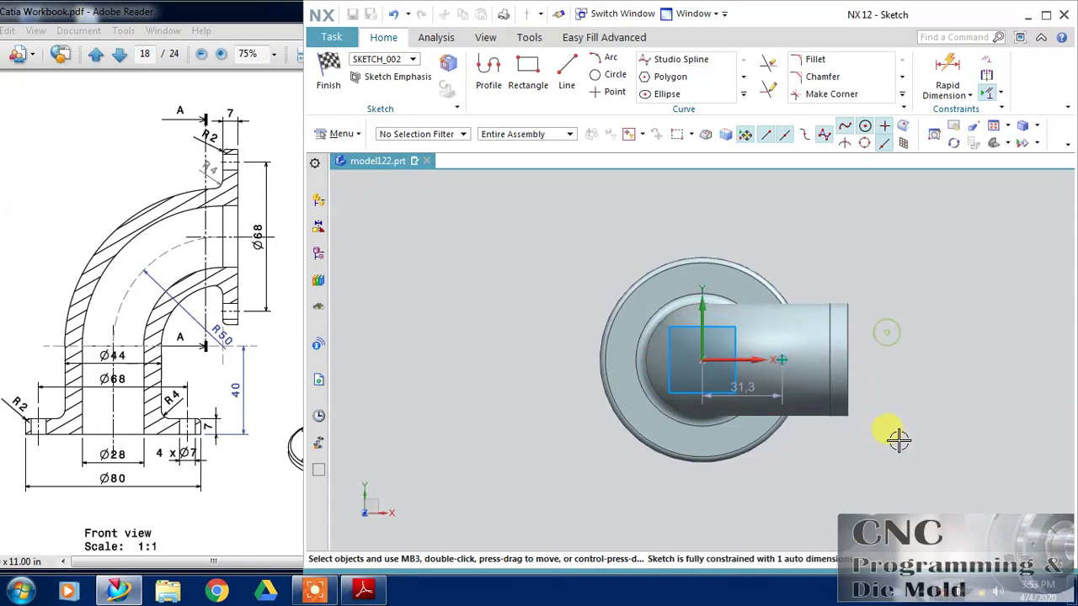
double_click(745, 387)
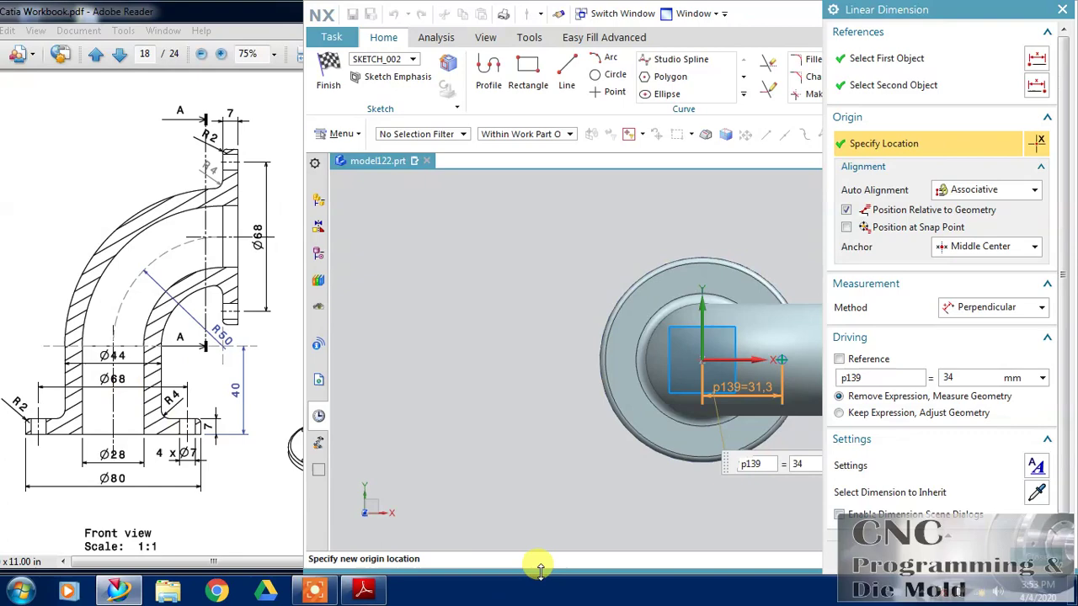
key(Return)
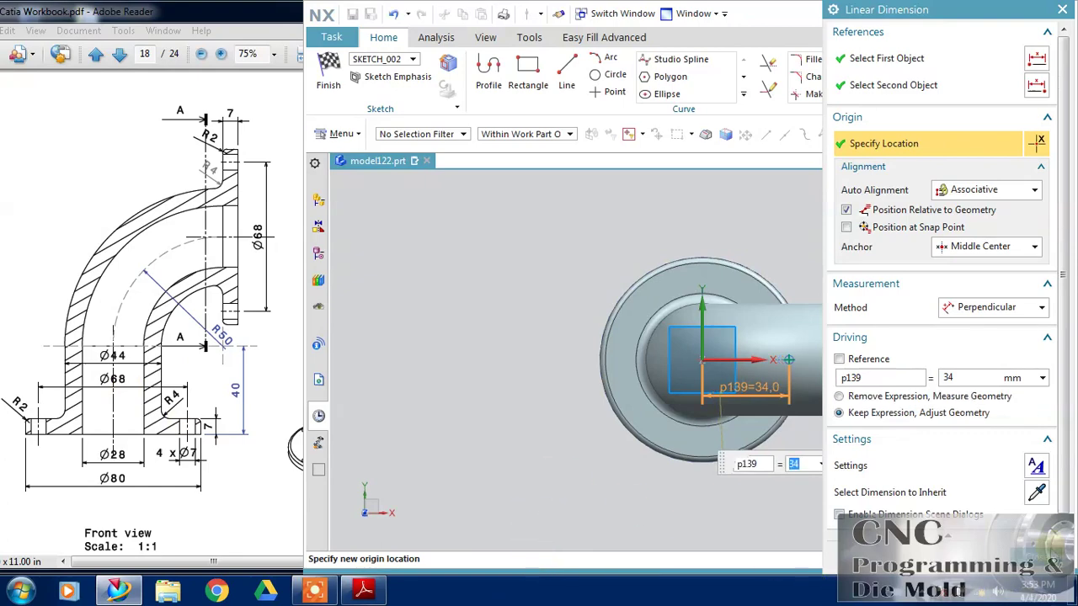
middle_click(909, 481)
click(329, 76)
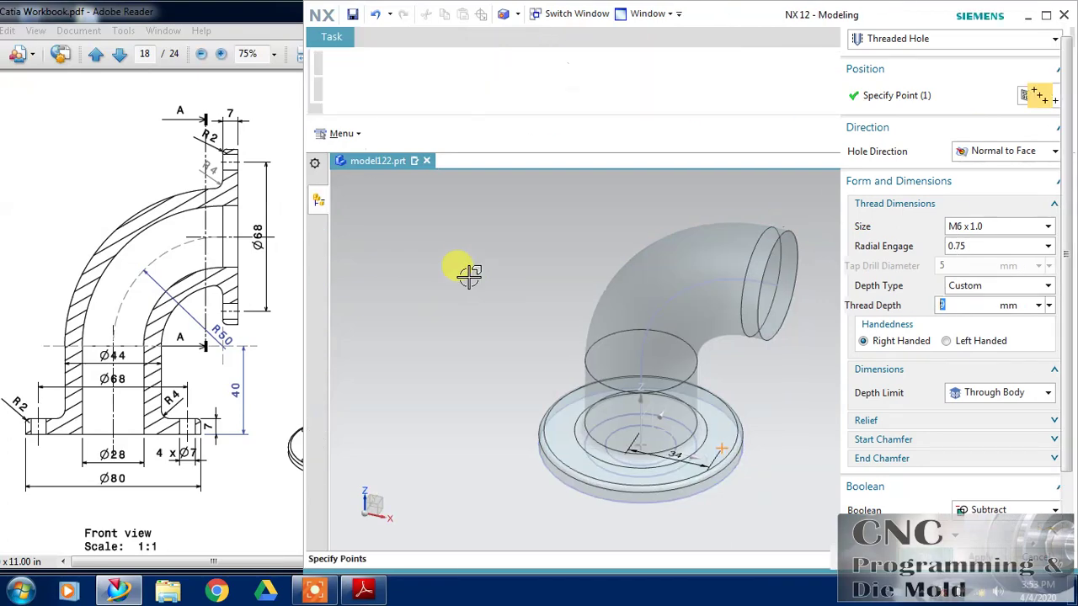
Step: Make it a General Hole of diameter 7 mm through the body and cut it into the flange
click(934, 40)
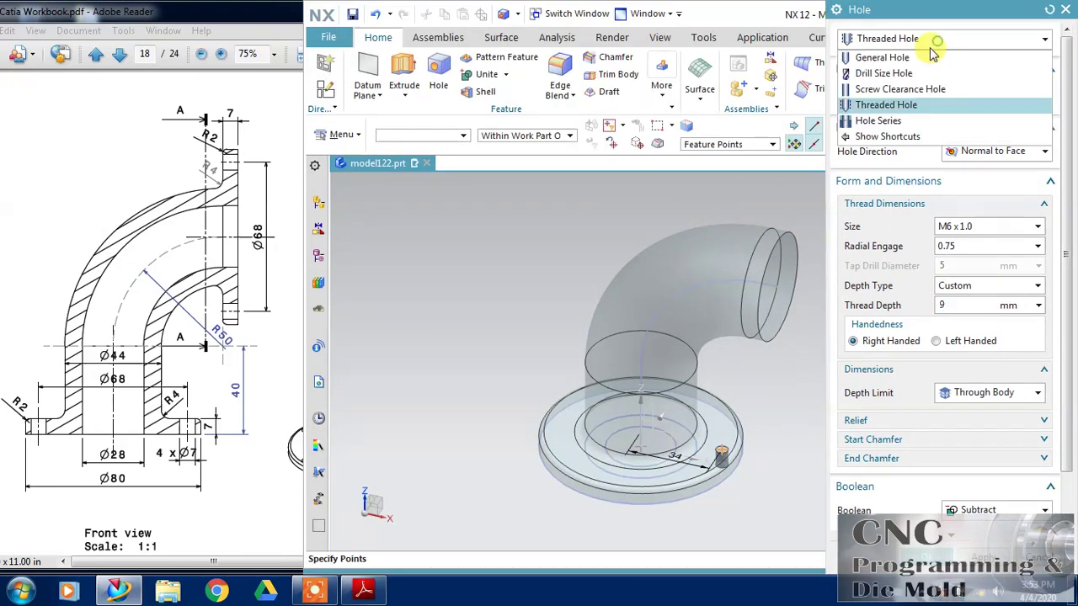
click(931, 56)
click(952, 249)
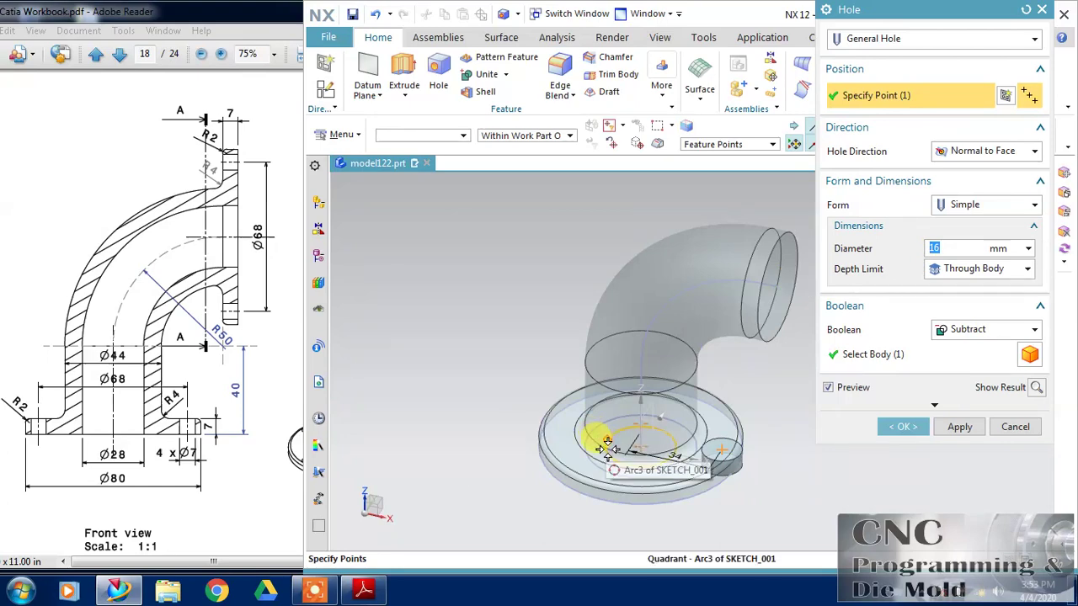
text(7)
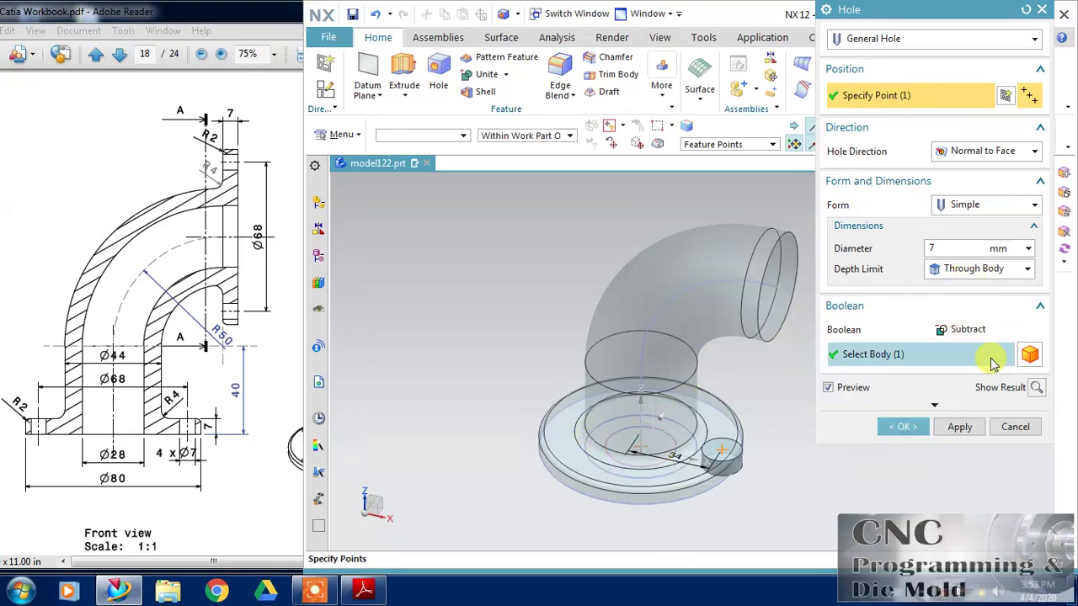
click(1036, 388)
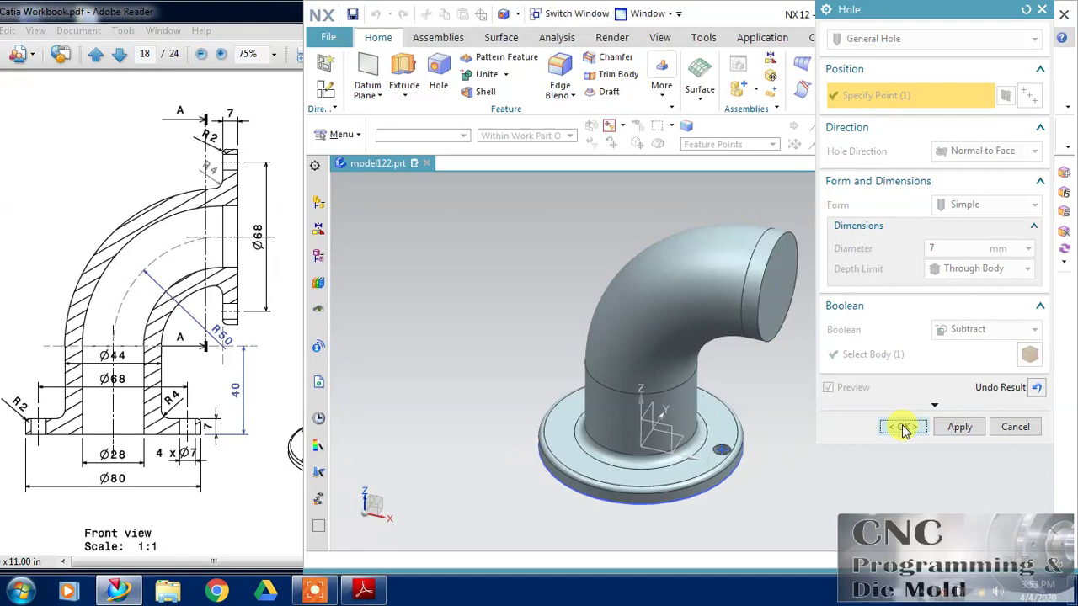
click(903, 429)
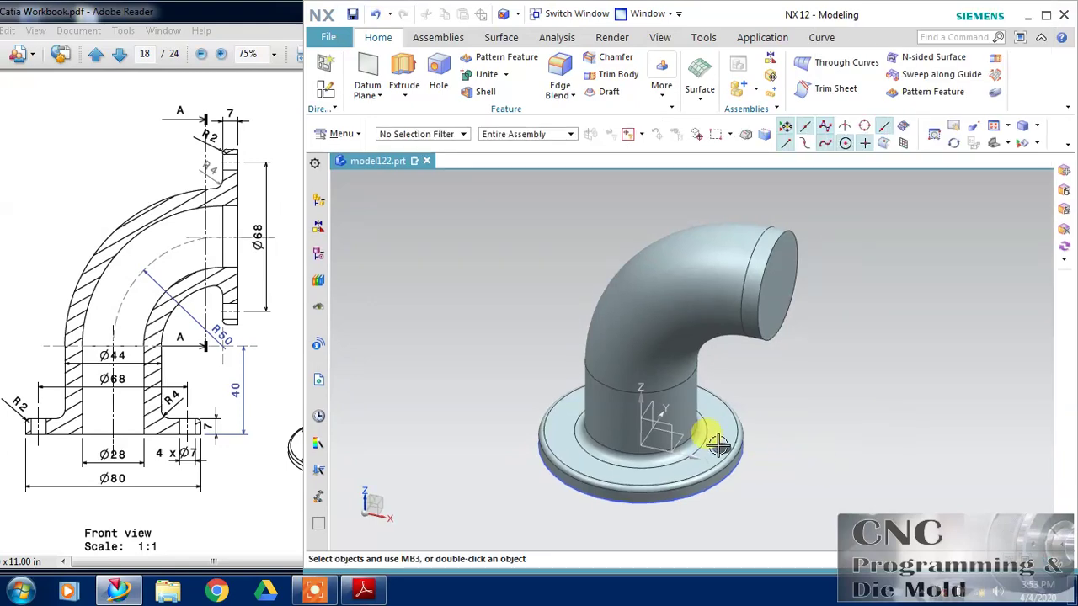
Step: Pattern the bolt hole circularly about the datum Z axis, count 4 over a 360° span
click(722, 449)
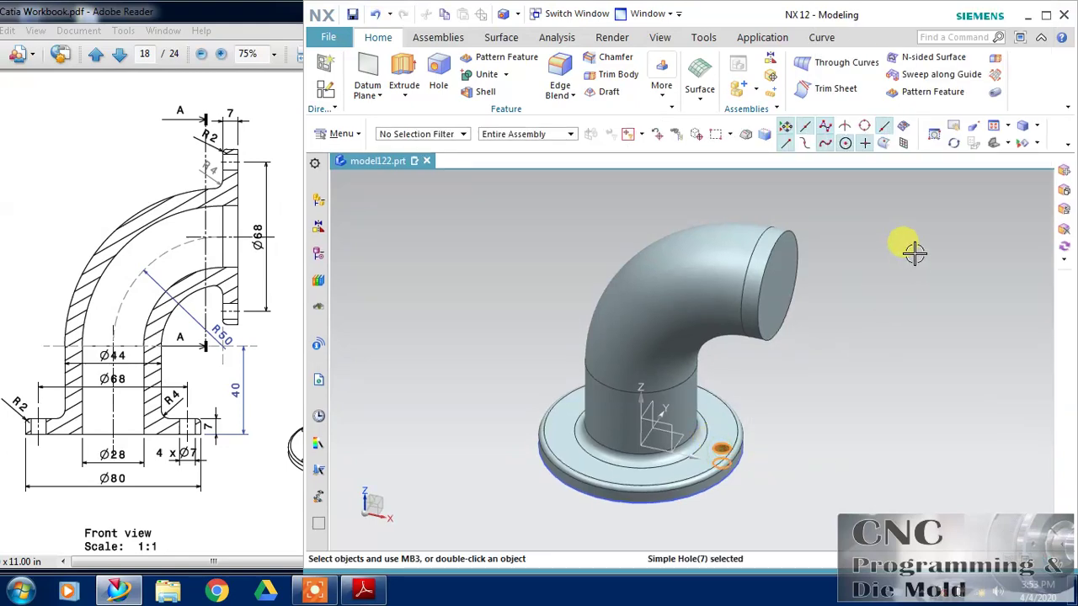
click(913, 87)
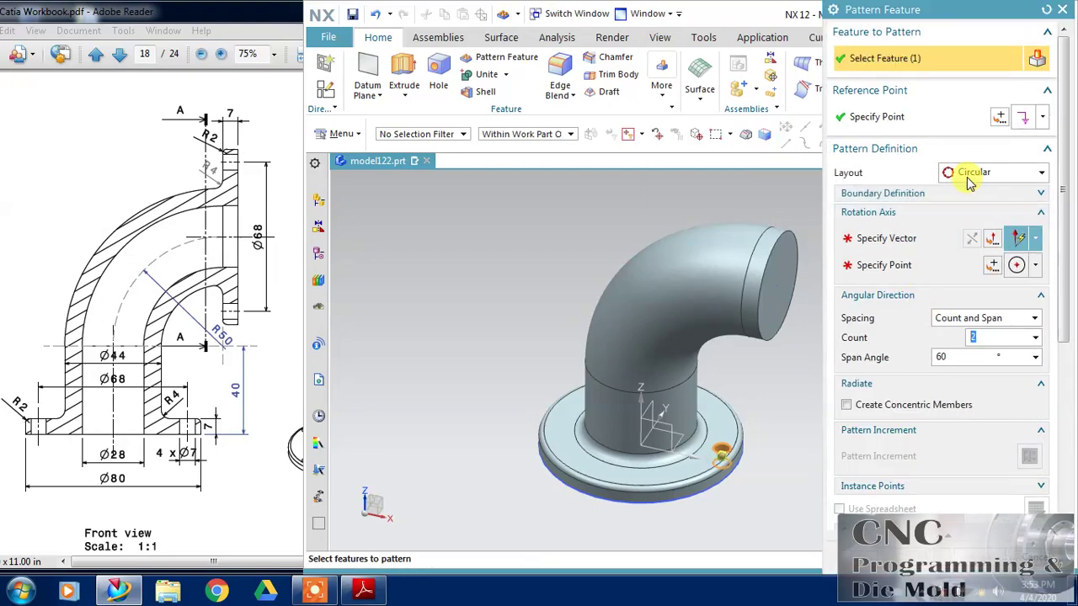
click(903, 245)
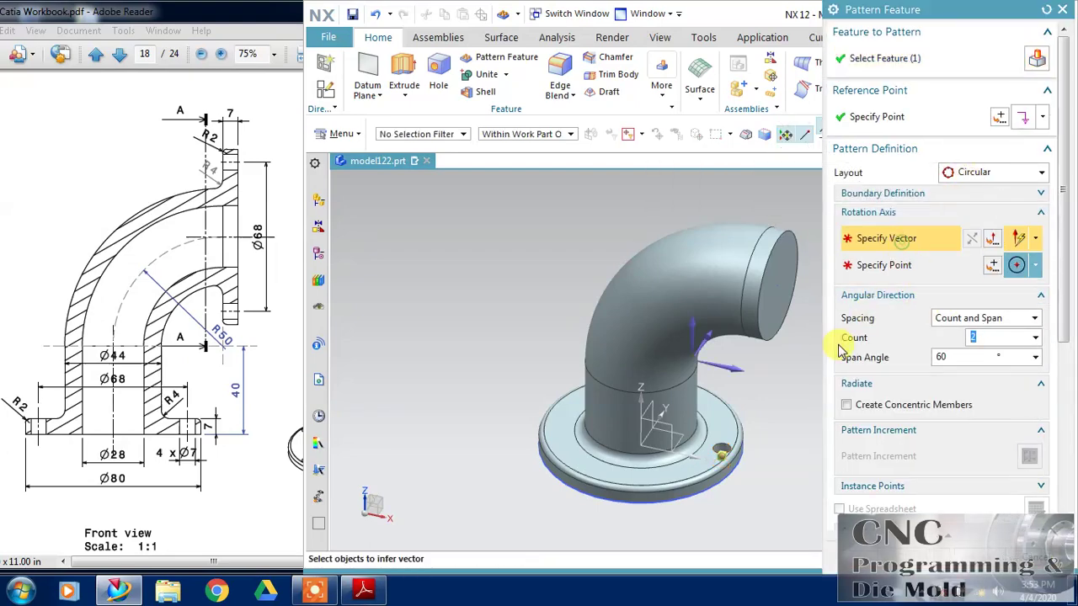
click(637, 410)
click(982, 334)
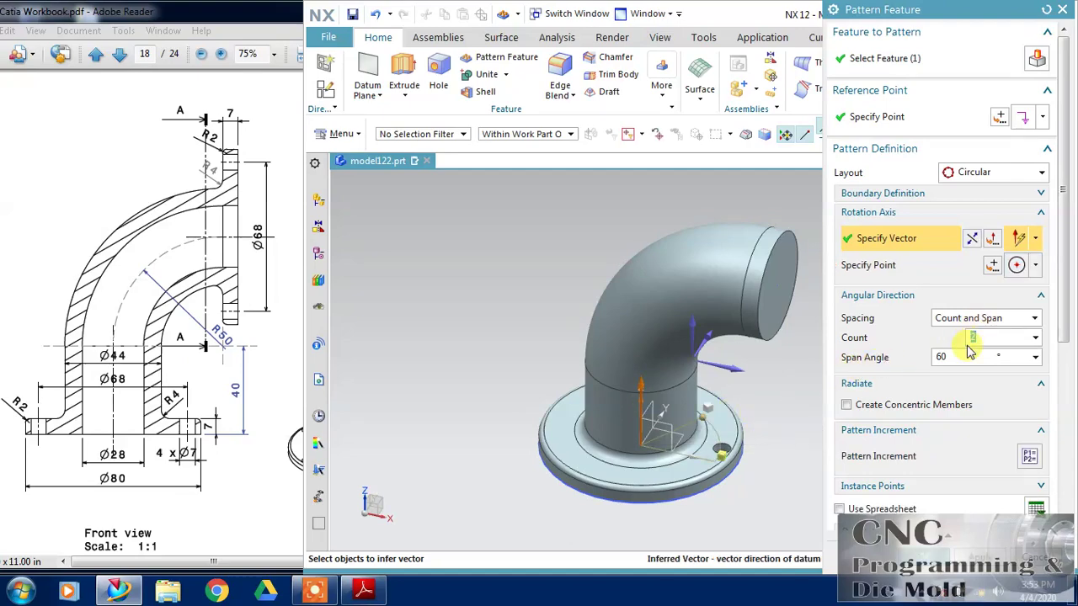
click(994, 318)
click(987, 335)
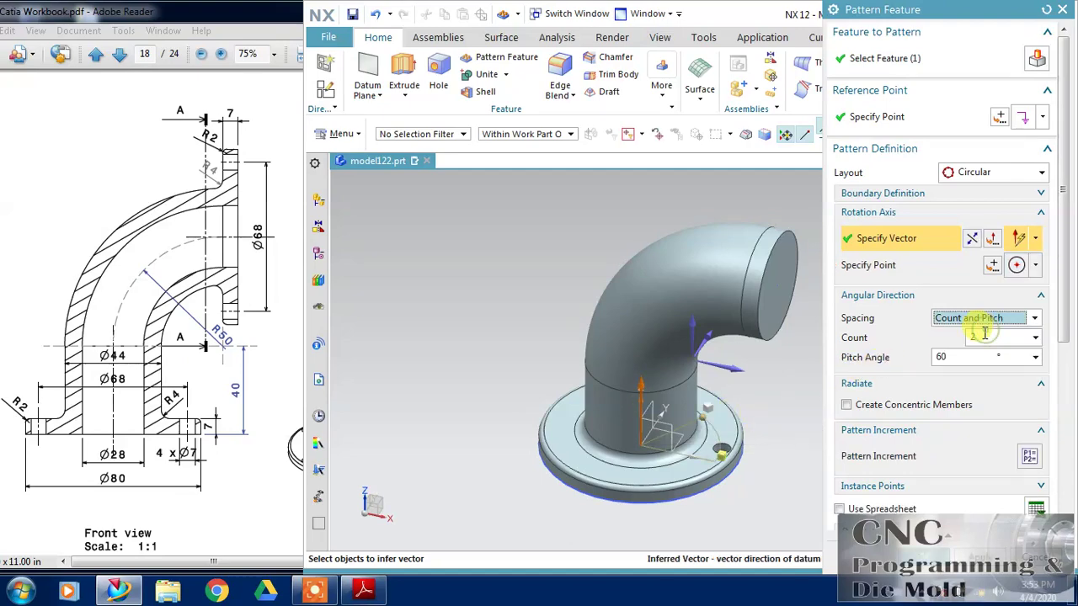
click(993, 319)
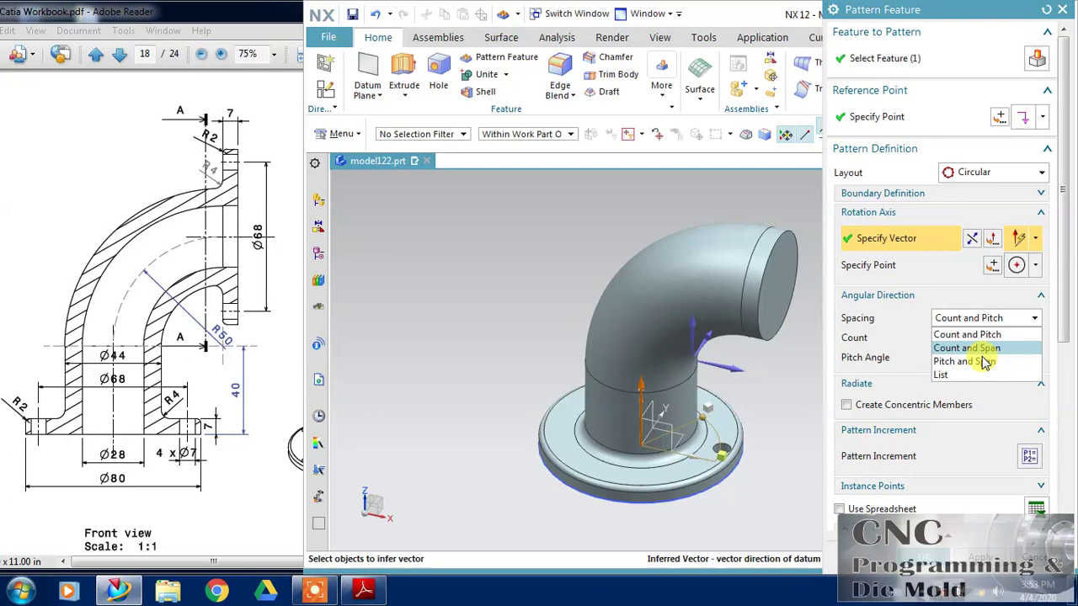
click(969, 348)
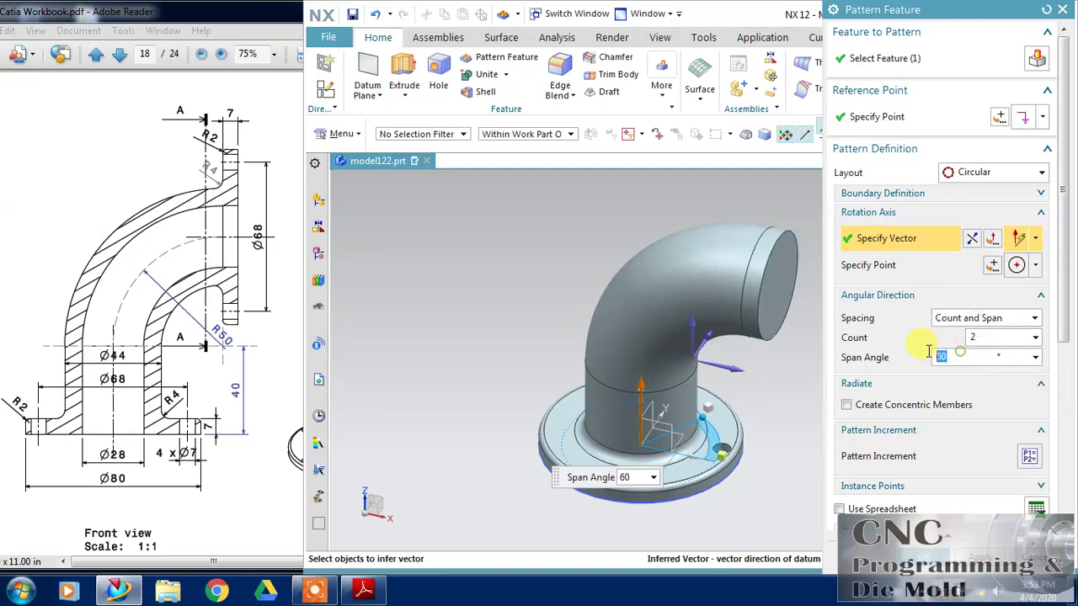
click(980, 335)
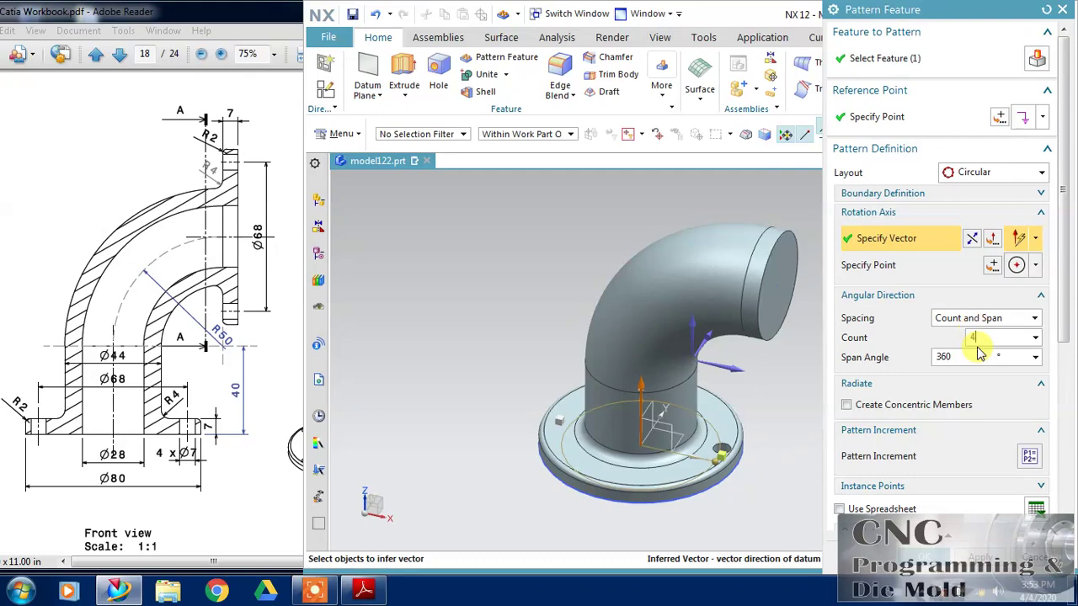
click(964, 358)
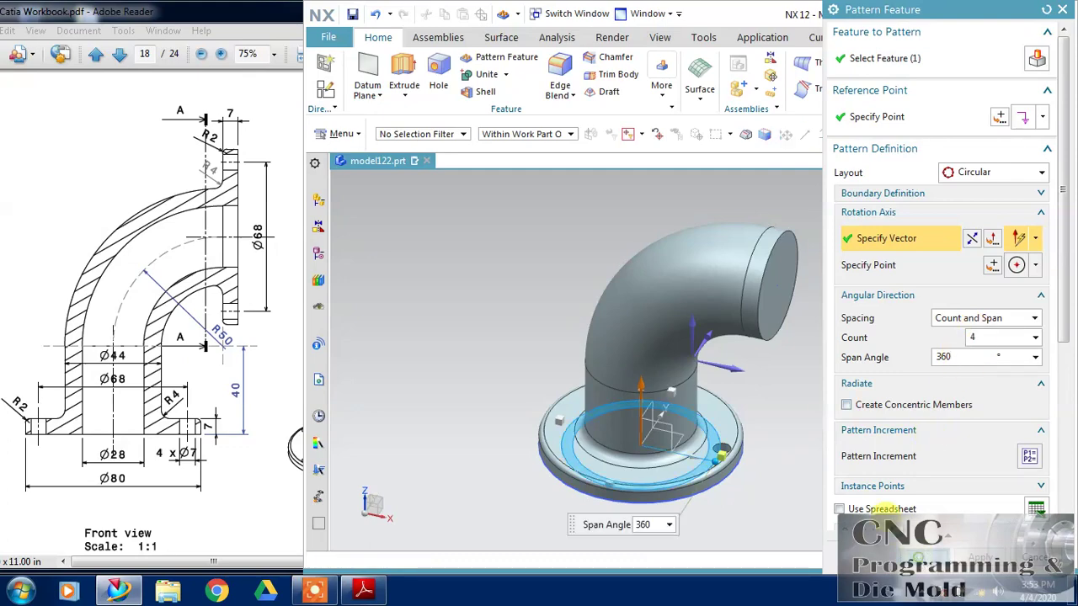
key(Return)
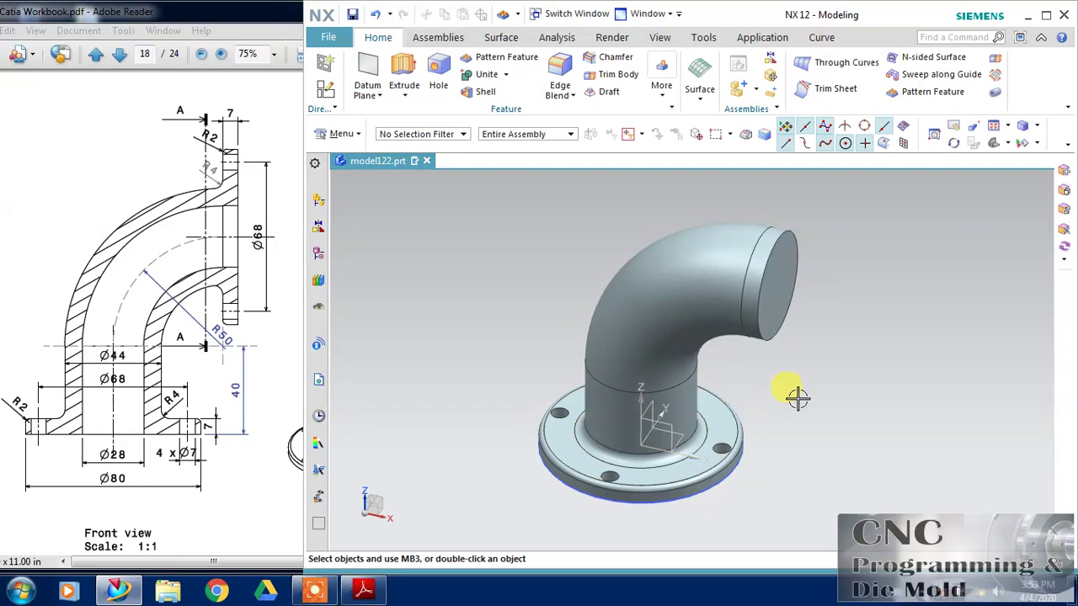
Step: Orbit the elbow toward its upper end and move the drawing aside to show section view A-A
middle_drag(798, 399, 581, 391)
drag(218, 340, 115, 337)
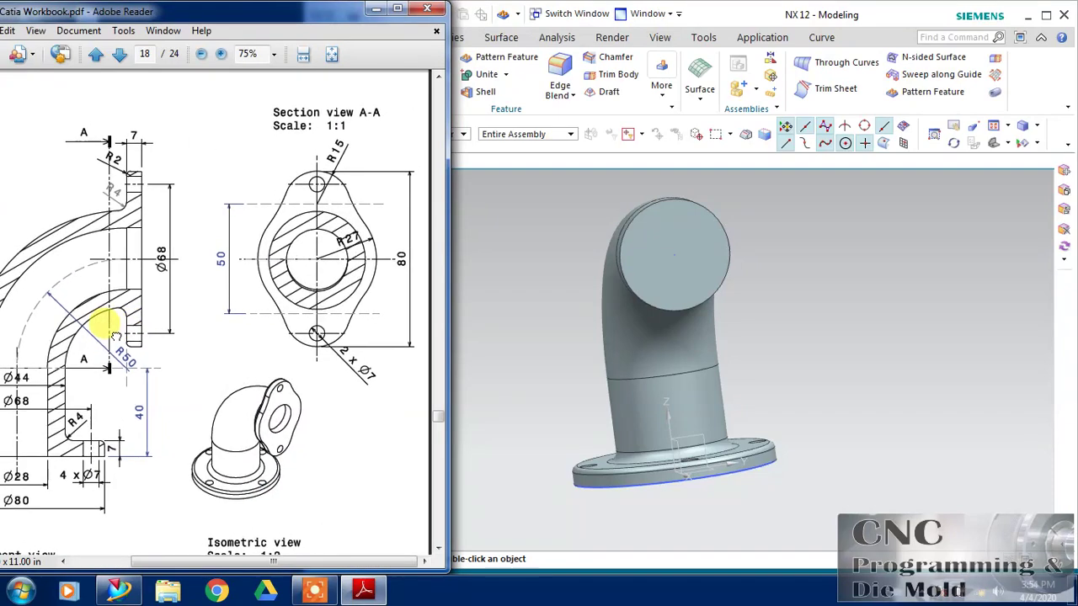
drag(204, 13, 130, 19)
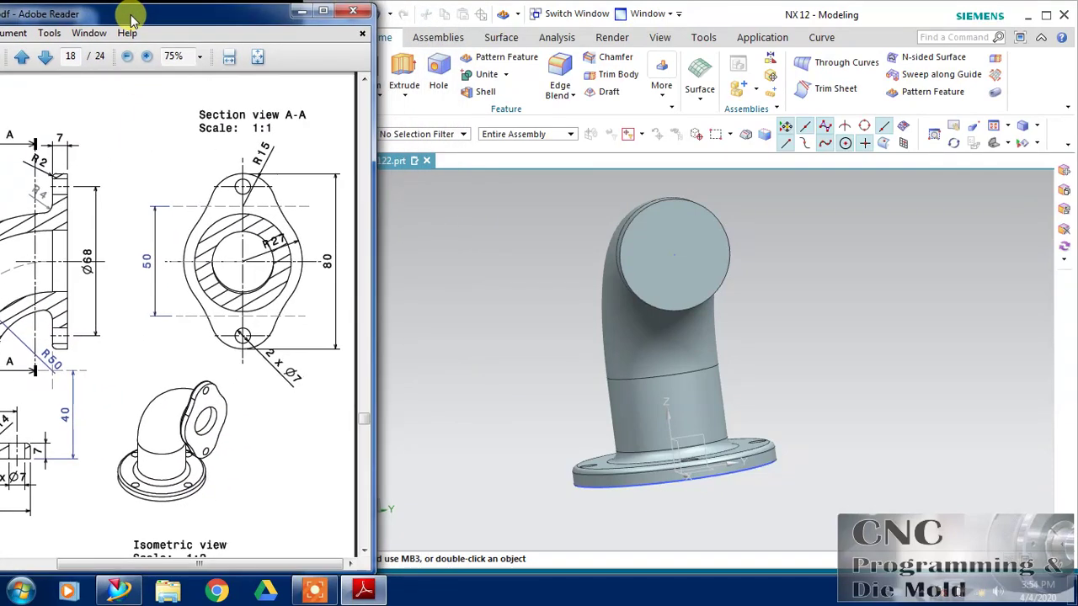
click(457, 248)
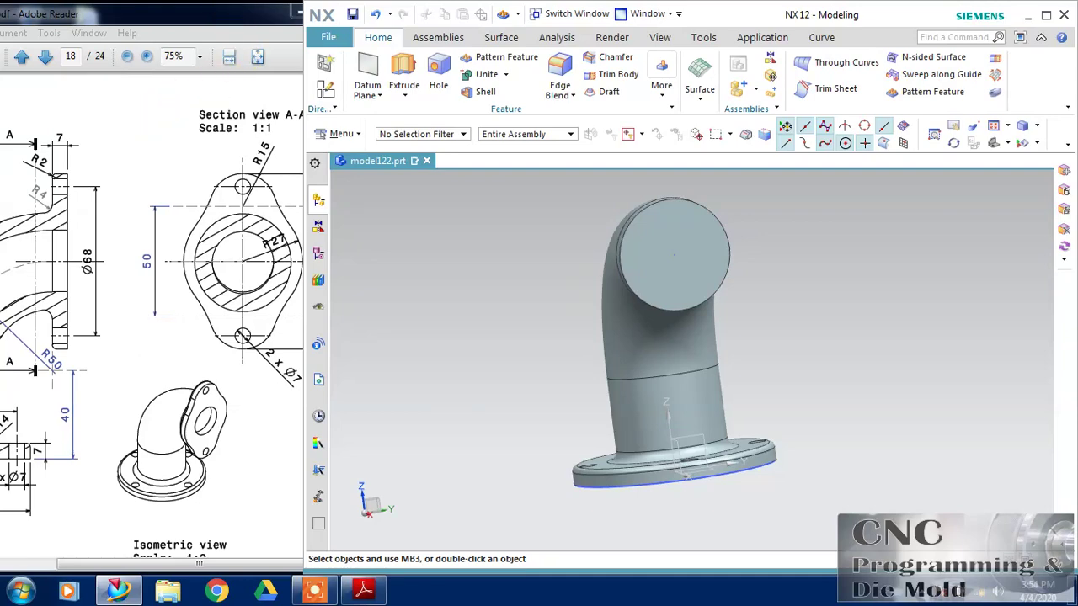
drag(232, 25, 191, 23)
click(400, 255)
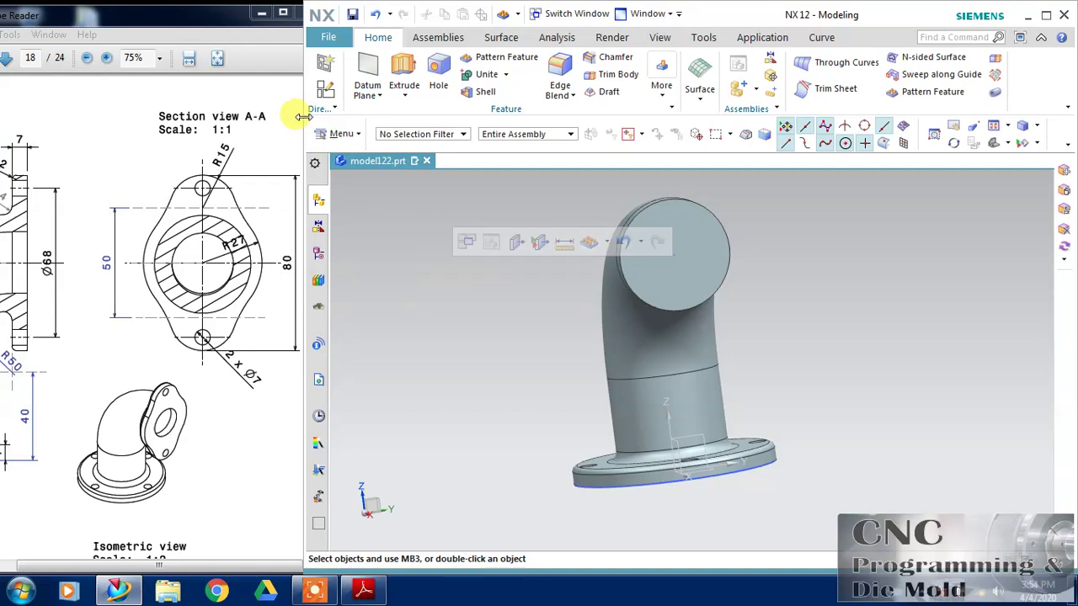
Step: Create a sketch on the elbow's upper end face with a horizontal reference
click(324, 90)
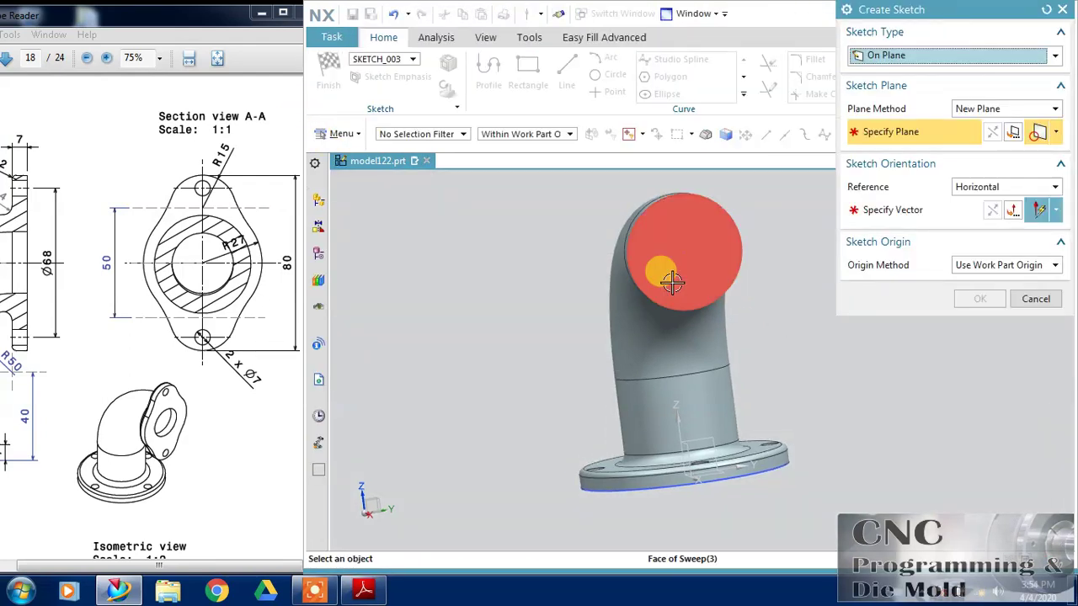
click(671, 279)
click(762, 354)
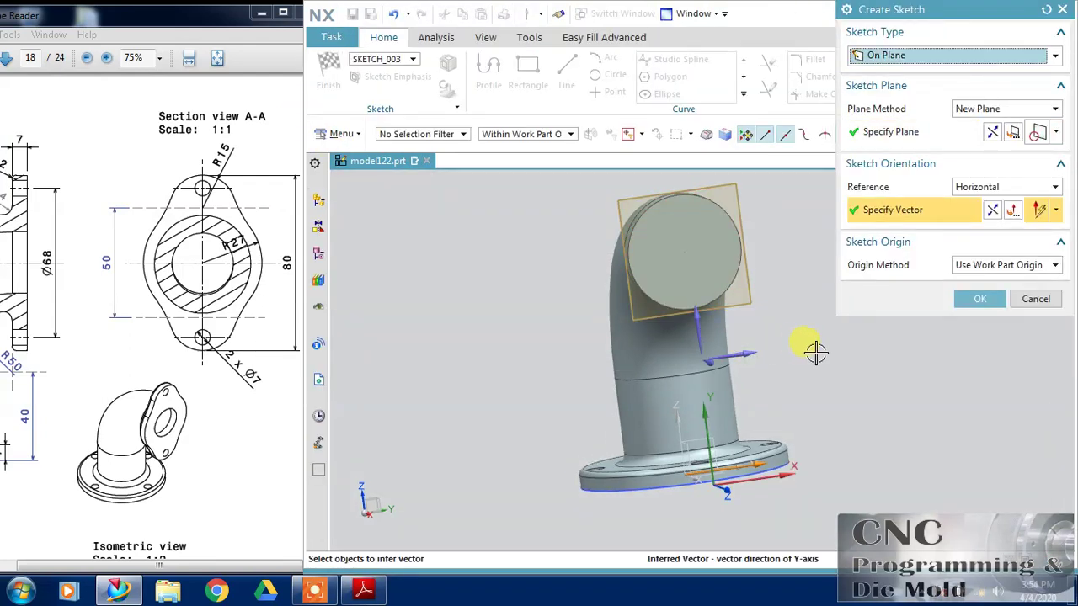
click(980, 299)
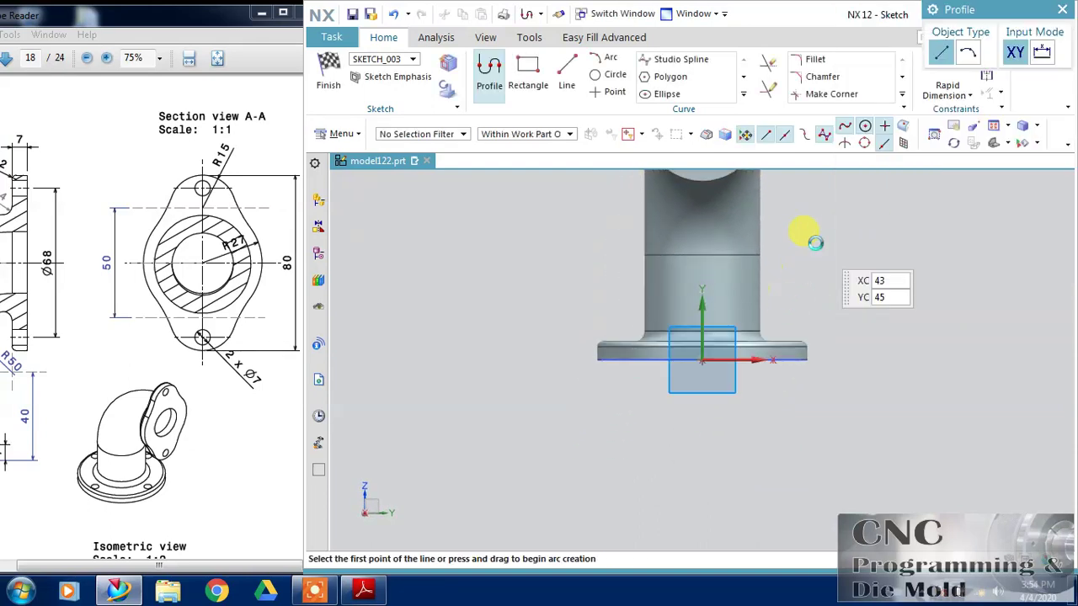
Step: Draw a Ø54 circle centred on the sketch origin
click(610, 75)
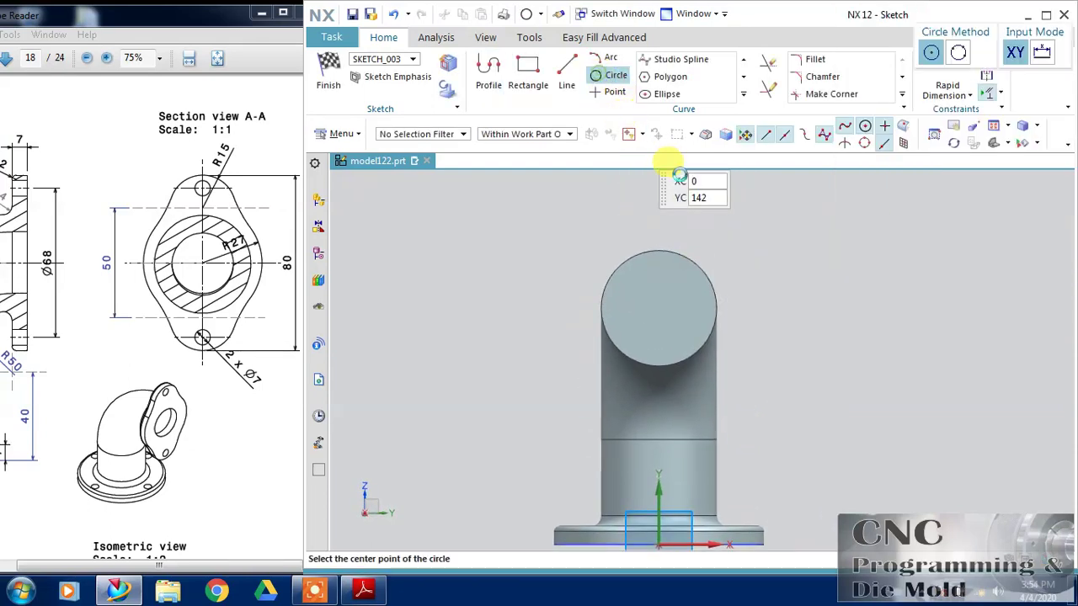
click(658, 309)
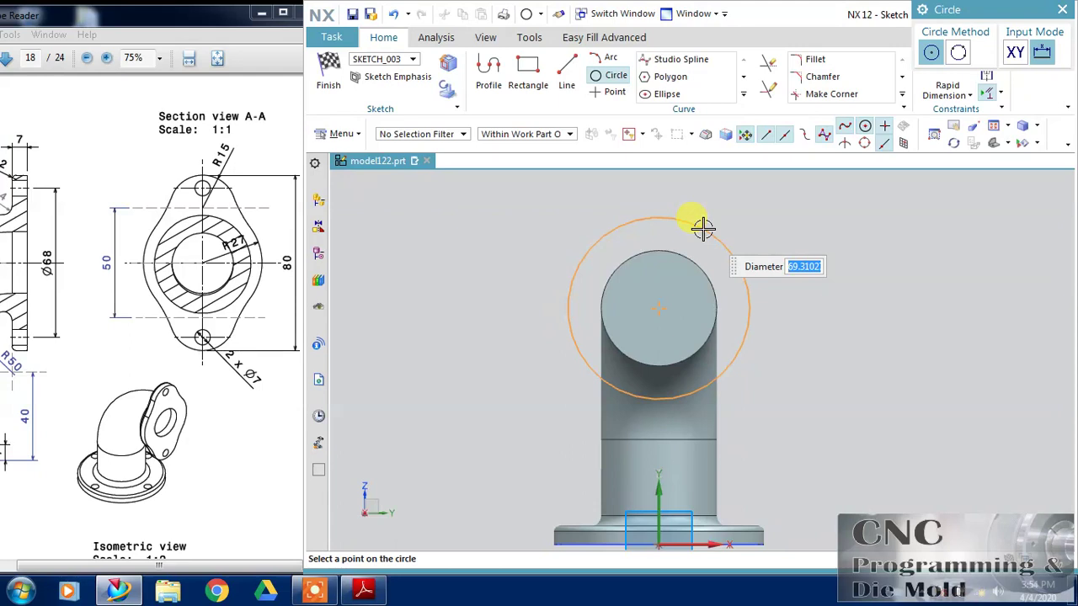
text(54)
key(Return)
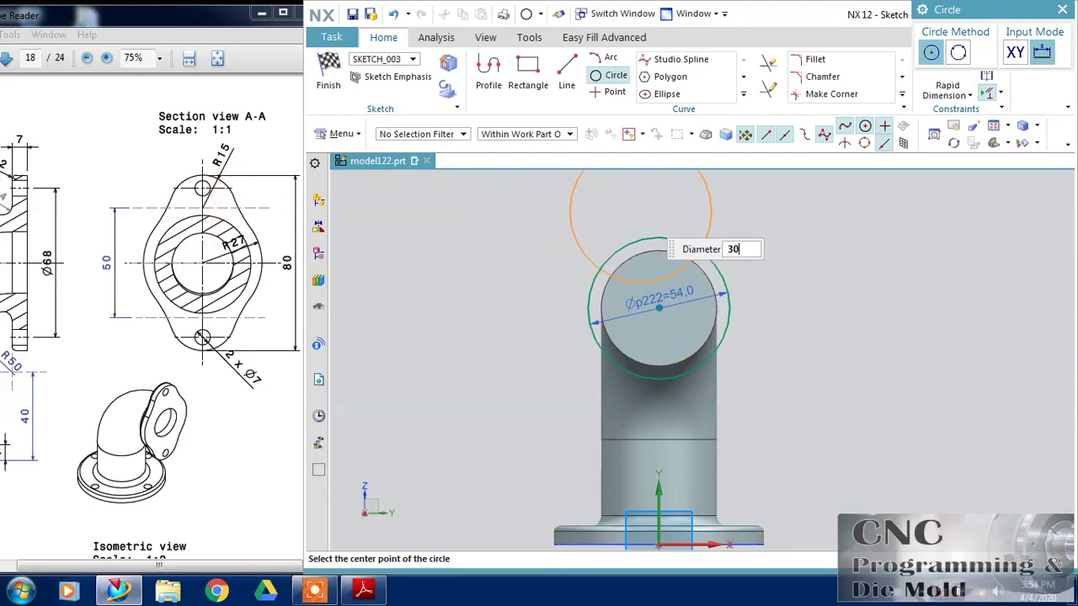
Step: Set a 30 mm diameter for a second circle in the end-face sketch
key(Return)
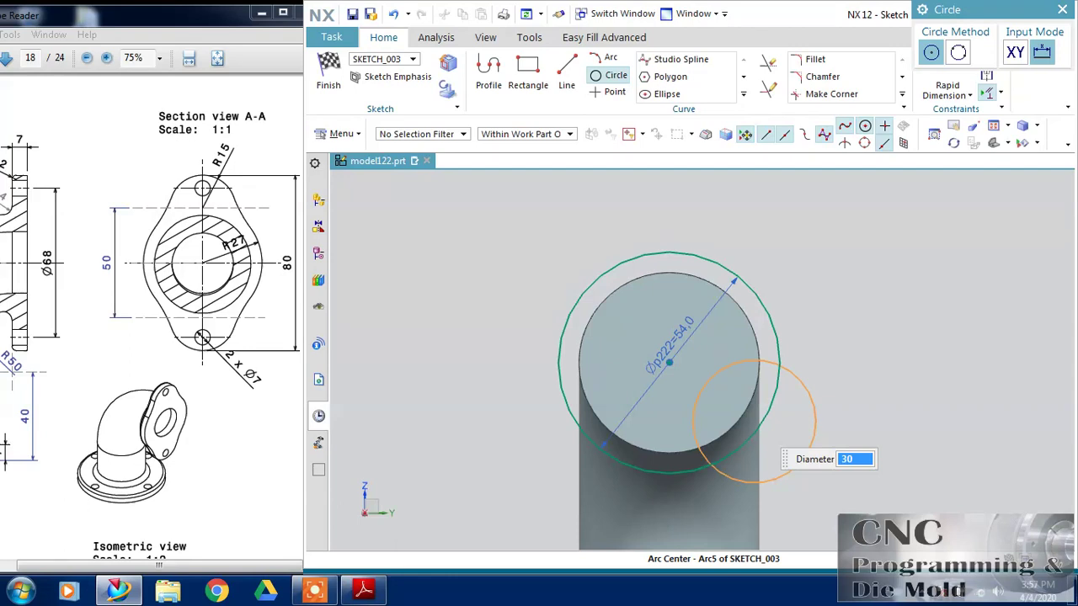
click(319, 595)
click(560, 566)
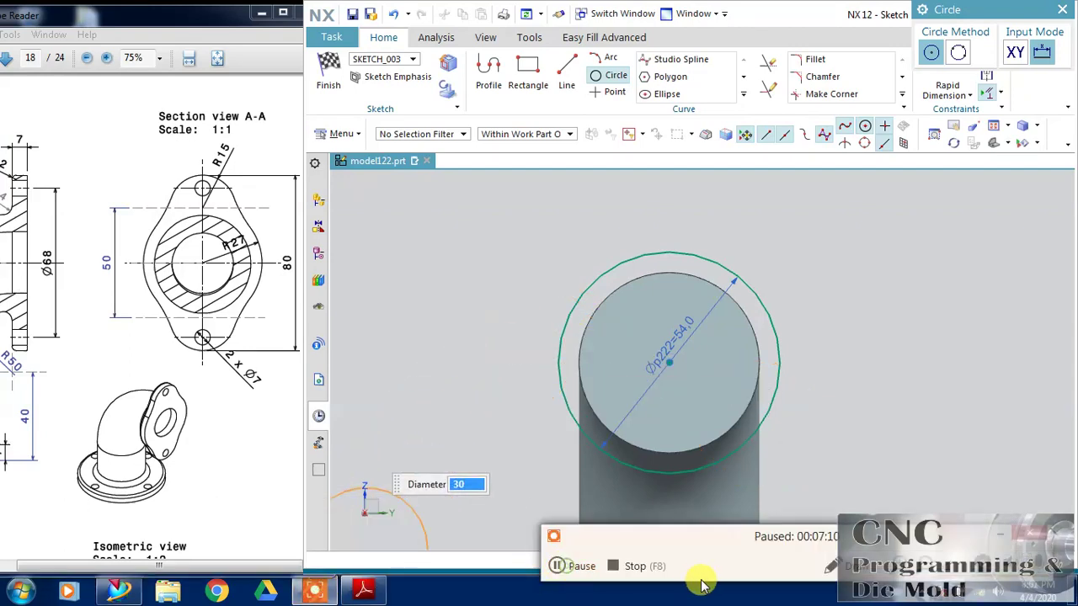
click(998, 539)
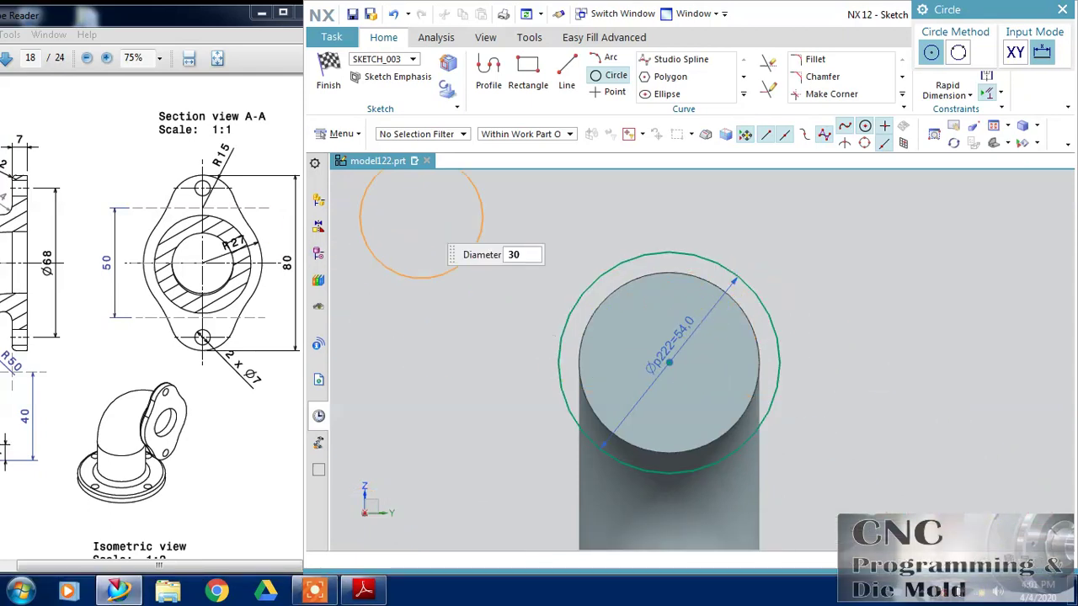
Step: Place the Ø30 circle above the Ø54 circle and align their centres vertically
click(669, 182)
key(Escape)
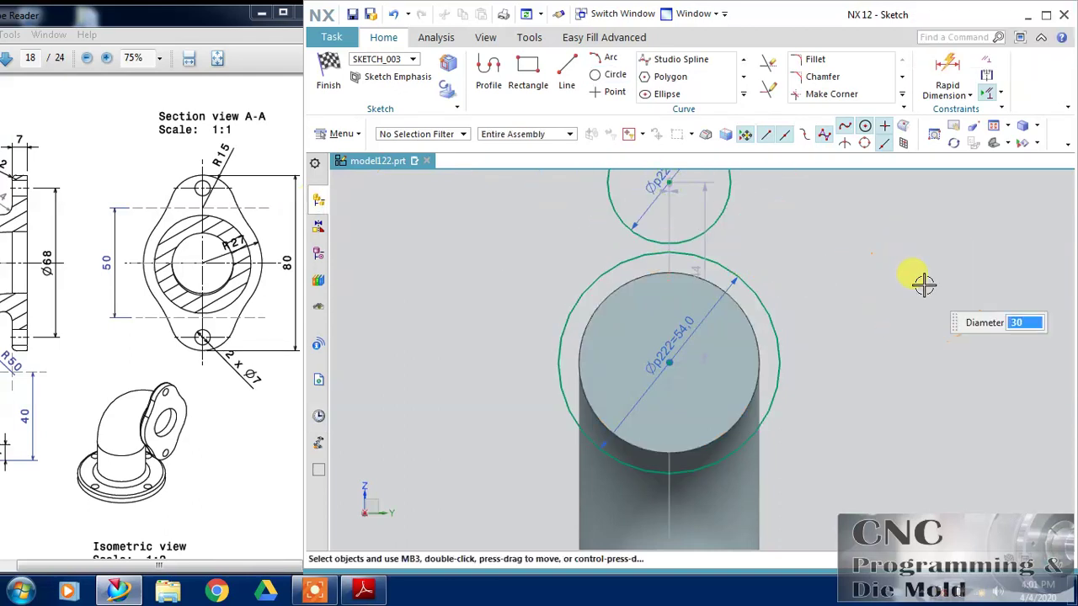
scroll(901, 274, down, 2)
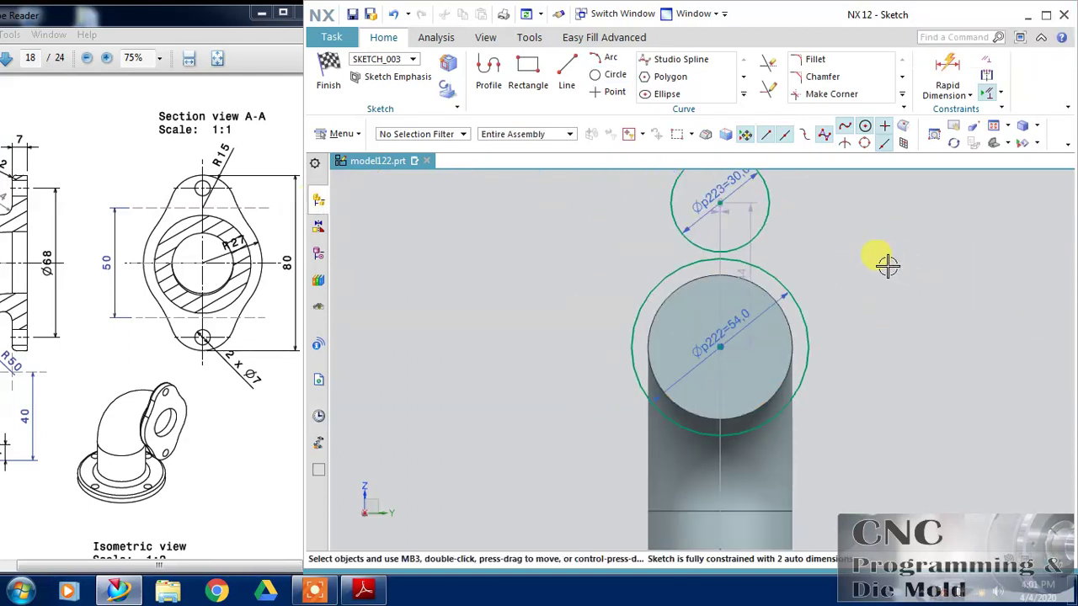
click(720, 204)
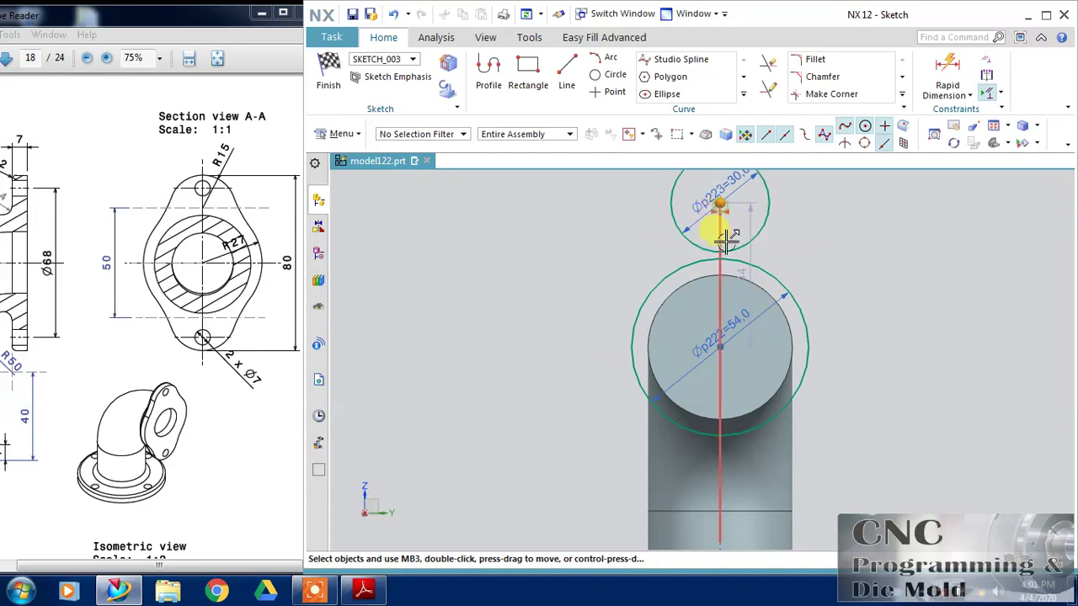
click(720, 345)
click(835, 318)
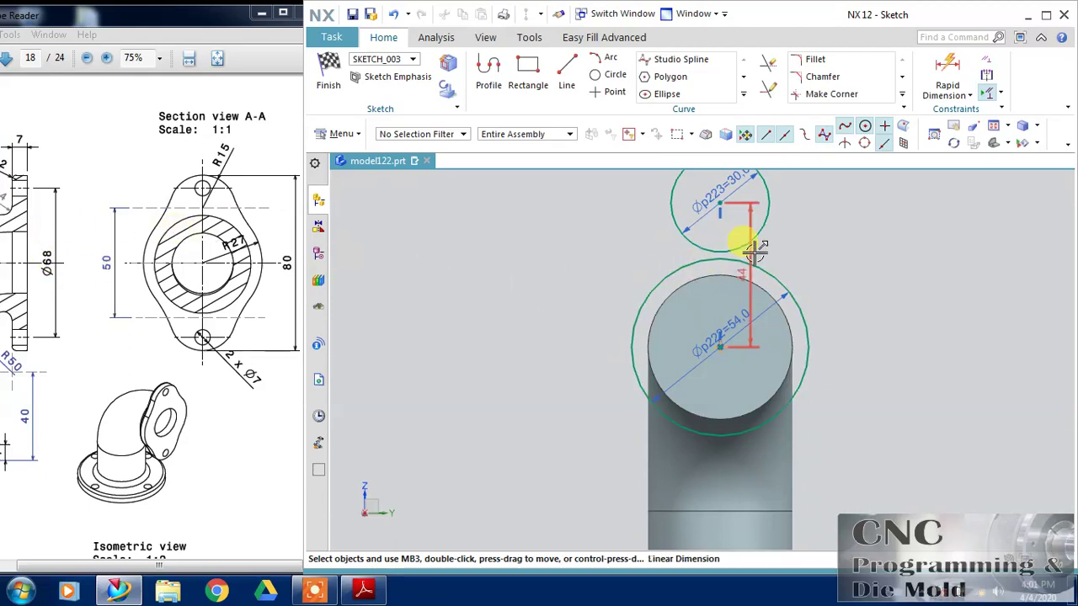
Step: Set the vertical distance between the two circle centres to 34 mm
click(754, 249)
double_click(790, 251)
text(34)
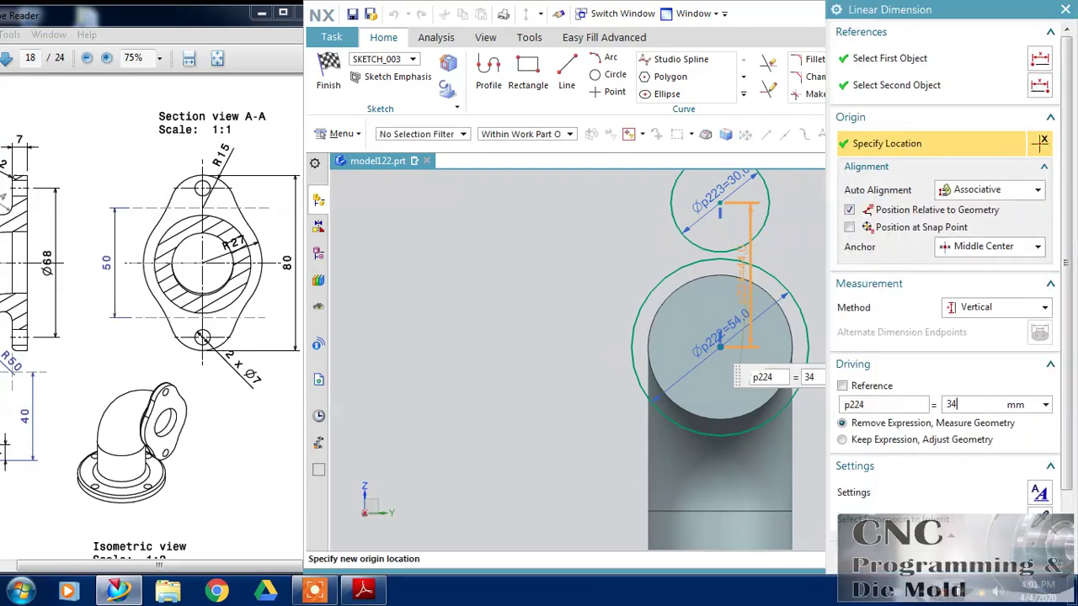
key(Return)
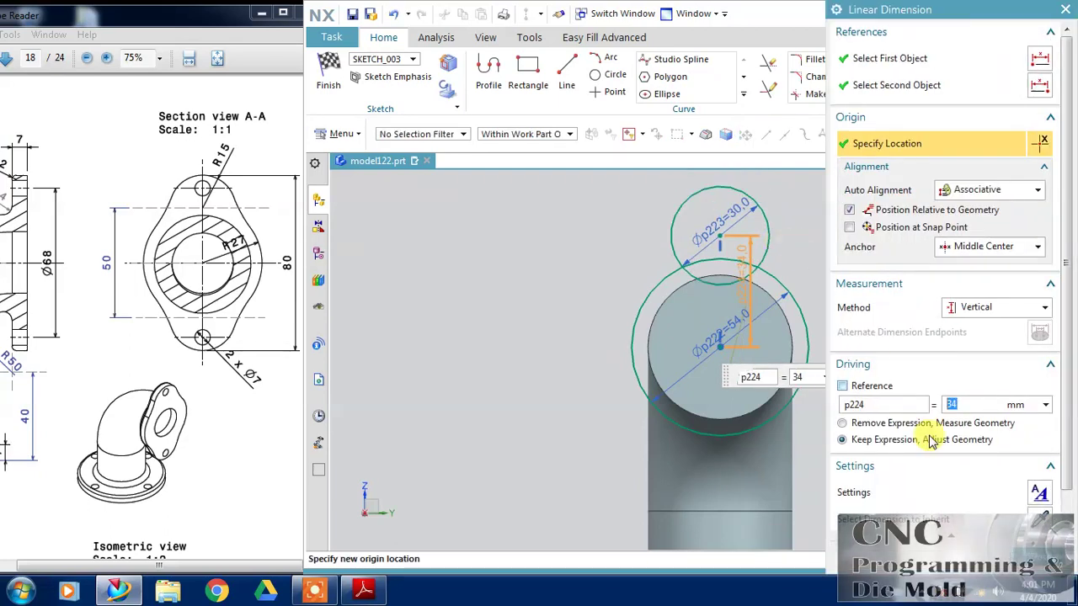
key(Escape)
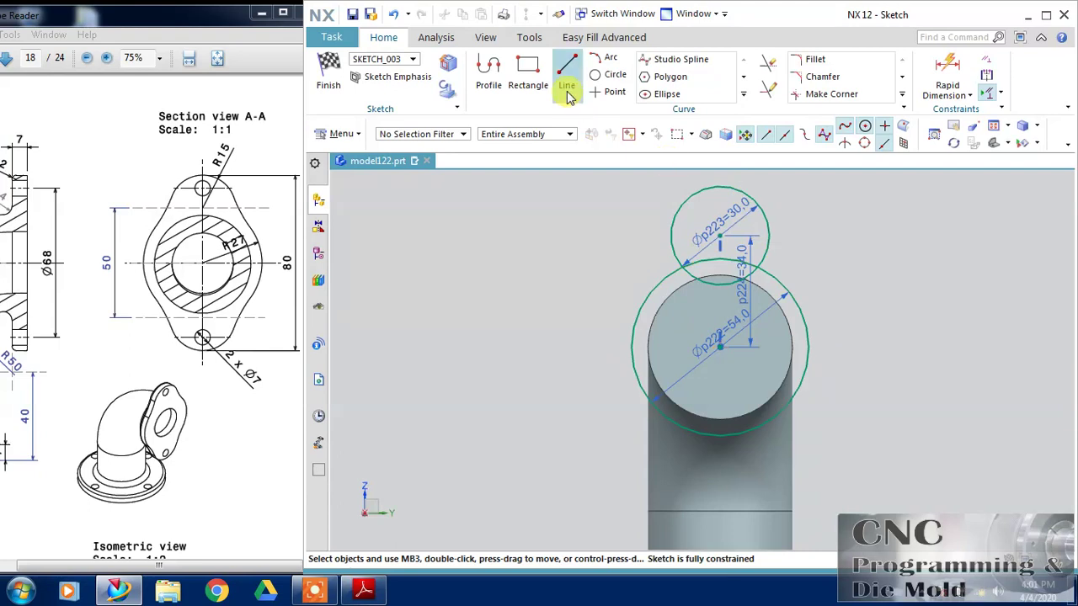
Step: Draw a Ø7 bolt hole circle inside the top lug
click(597, 82)
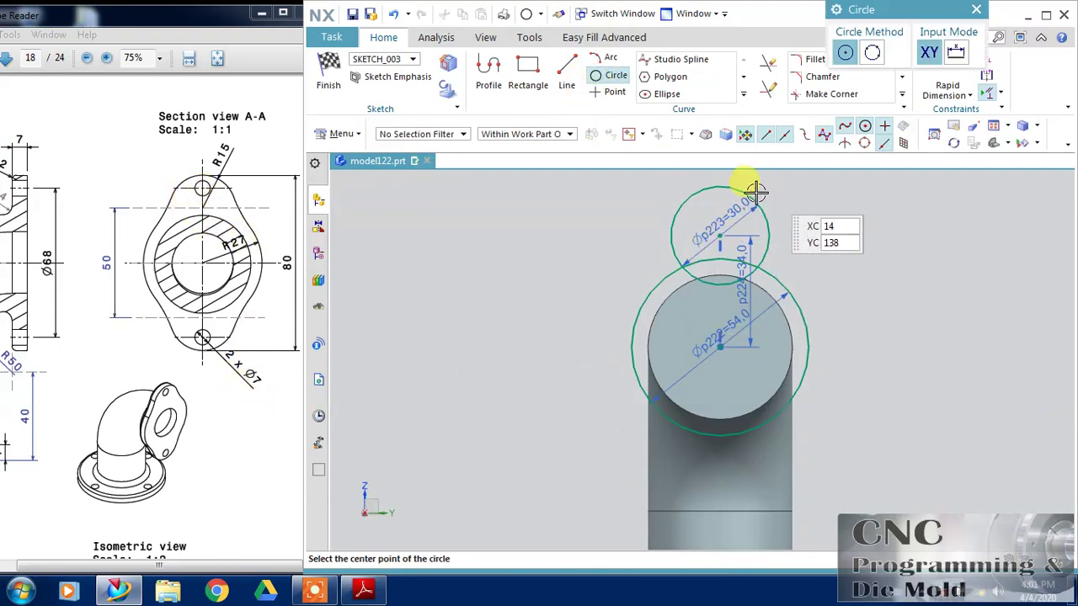
scroll(717, 205, up, 2)
click(718, 216)
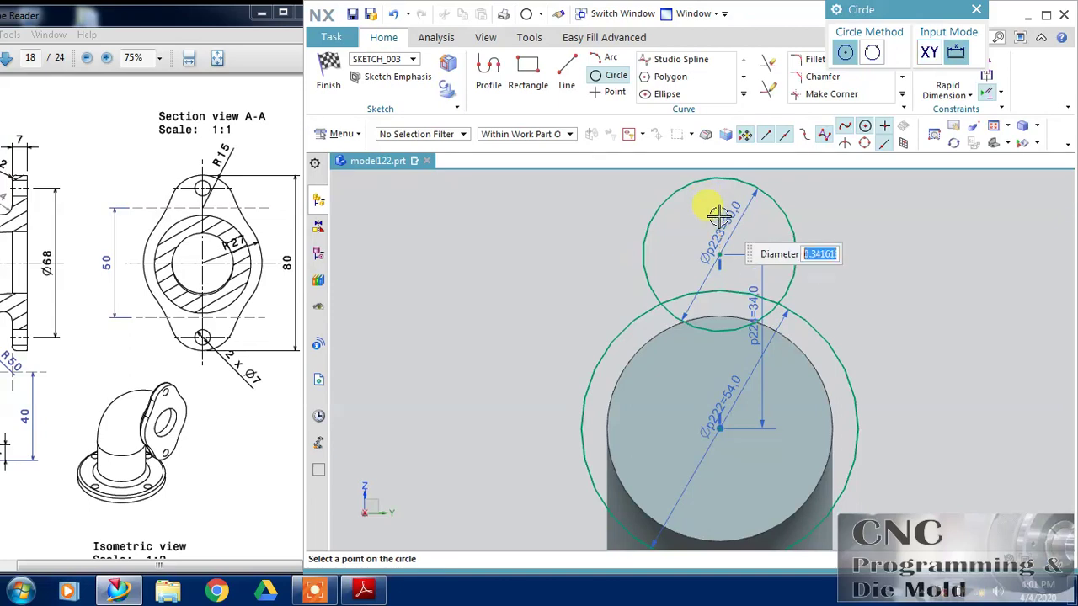
key(Return)
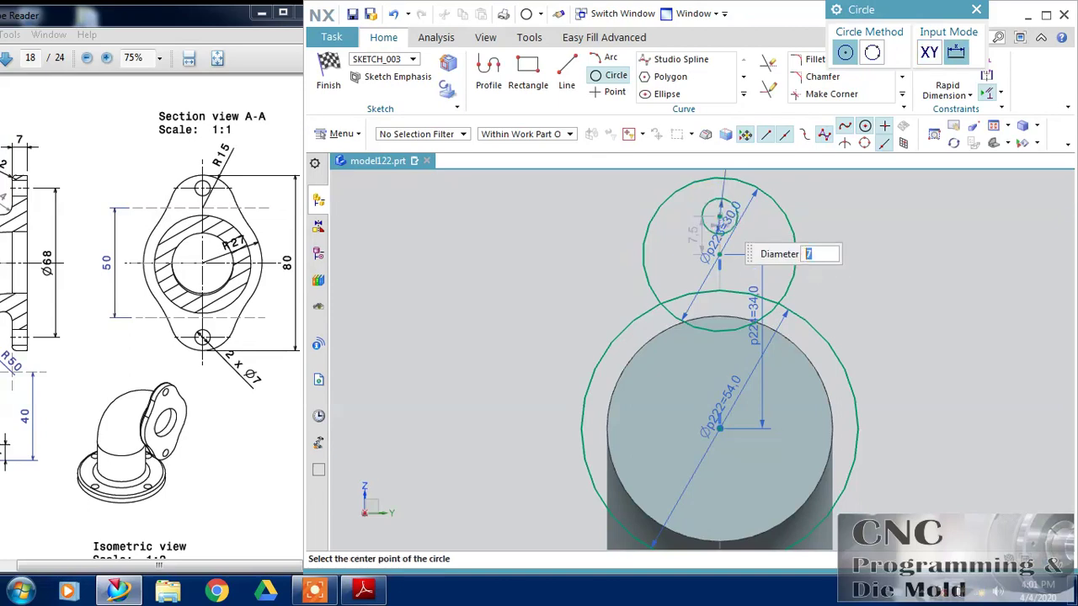
key(Escape)
Step: Align the hole centre vertically with the lug centre and change the lug dimension to 25
click(695, 213)
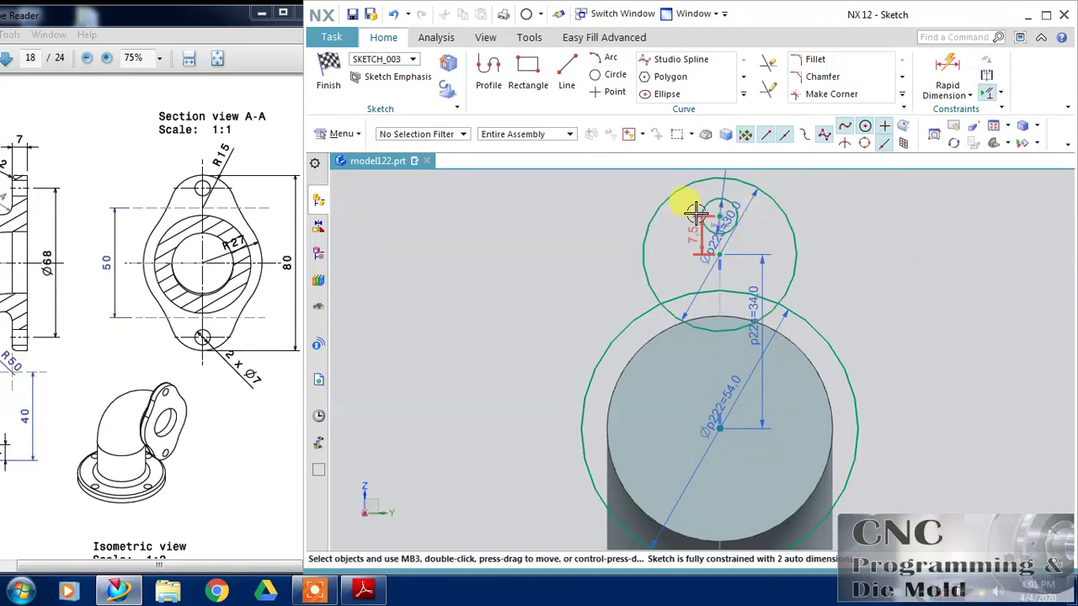
click(718, 216)
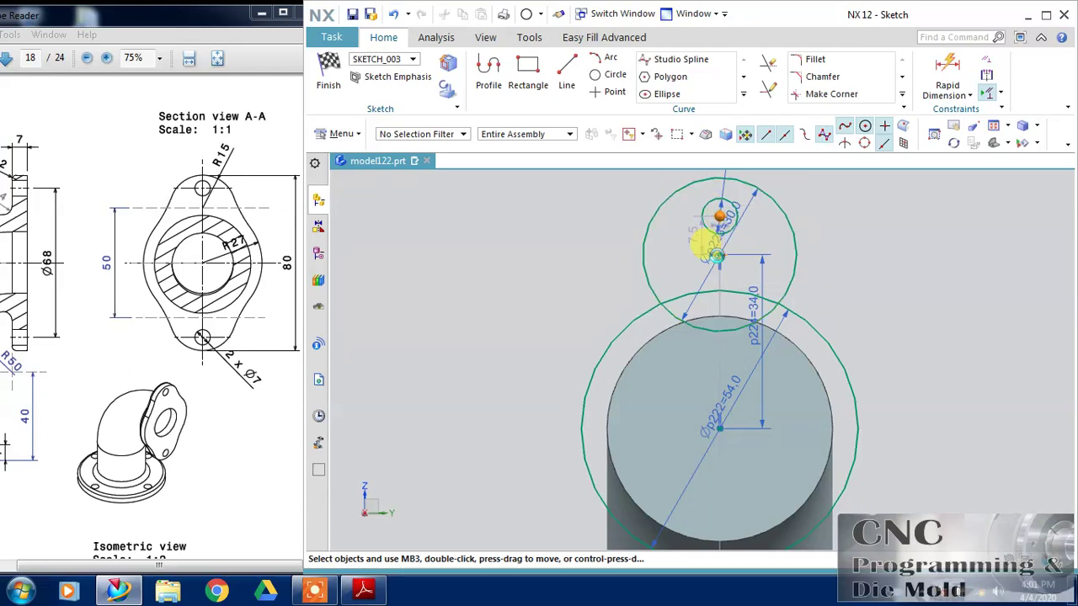
click(719, 254)
click(746, 230)
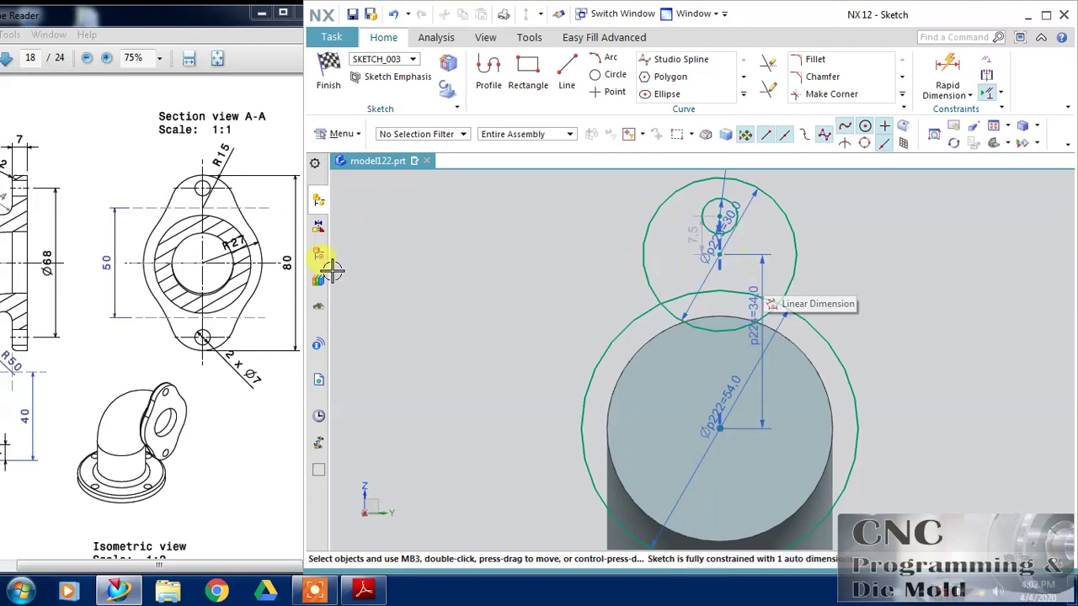
click(758, 275)
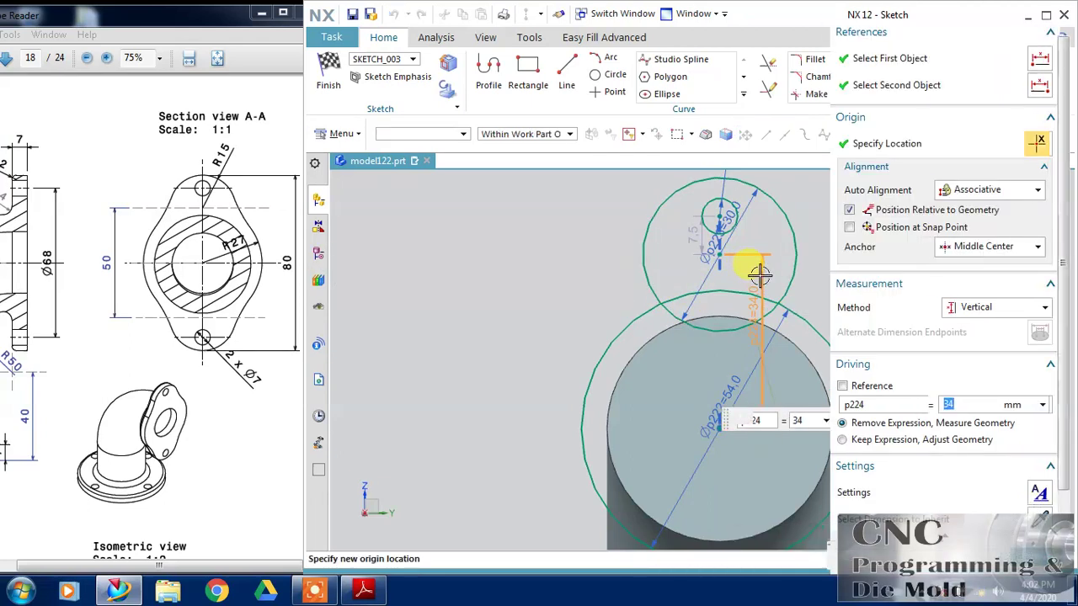
text(2)
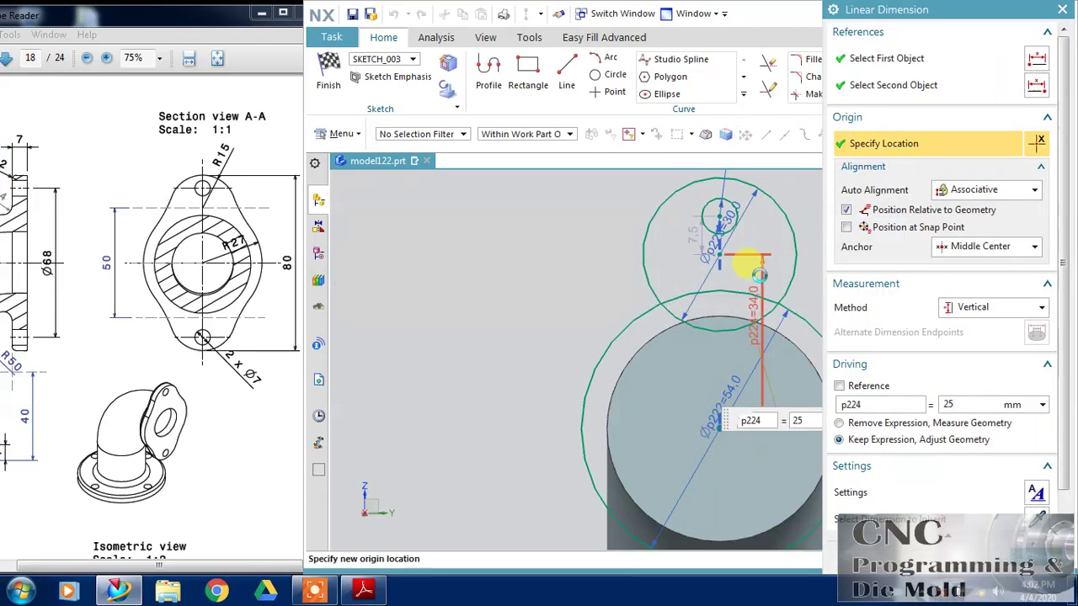
text(5)
key(Return)
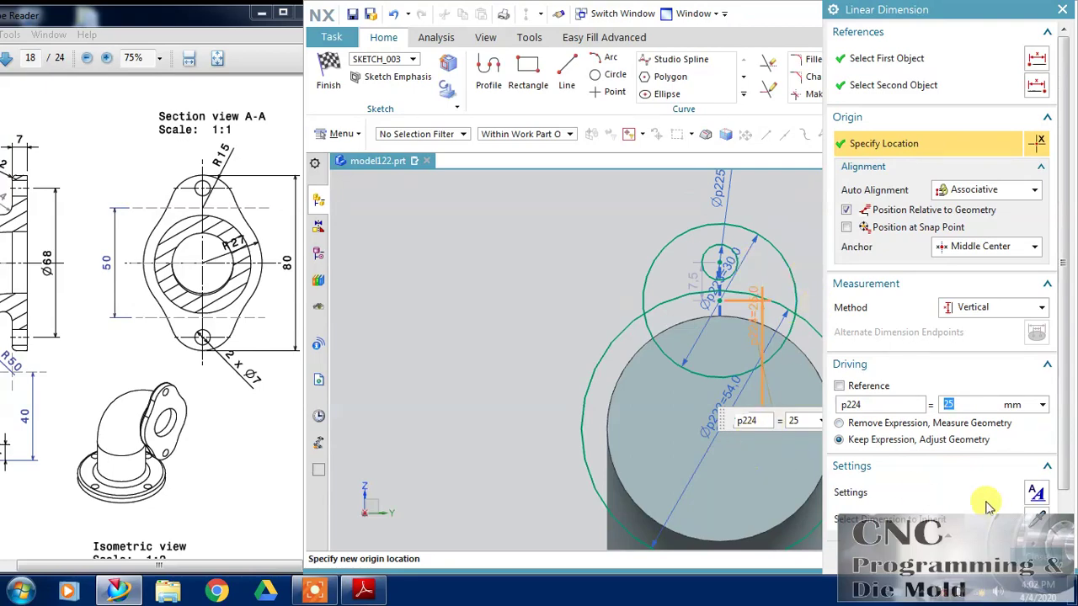
Step: Add a 34 mm vertical dimension from the main circle's centre
click(944, 82)
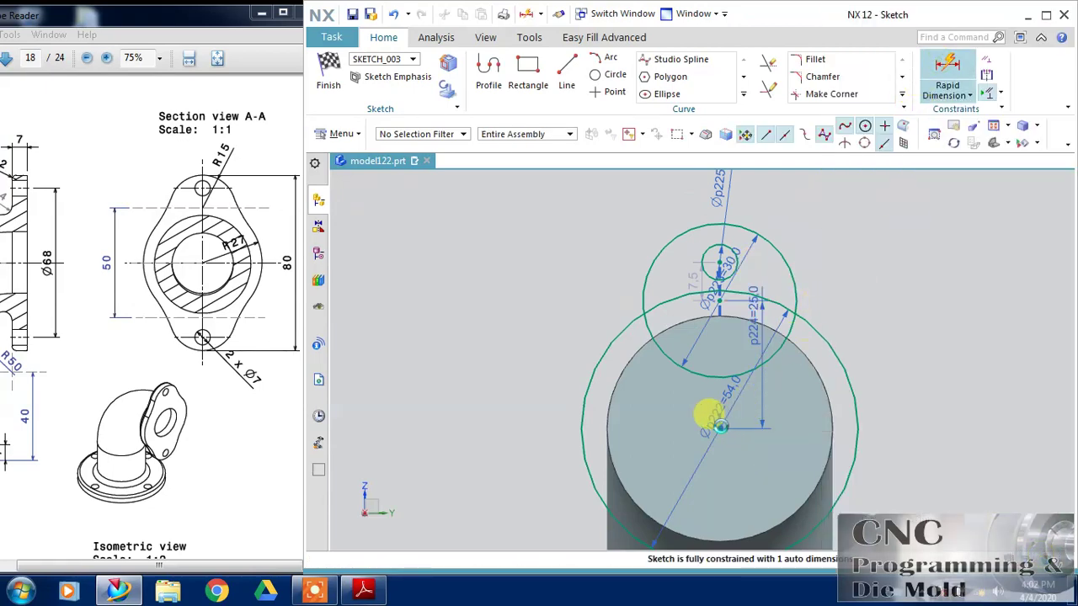
click(713, 258)
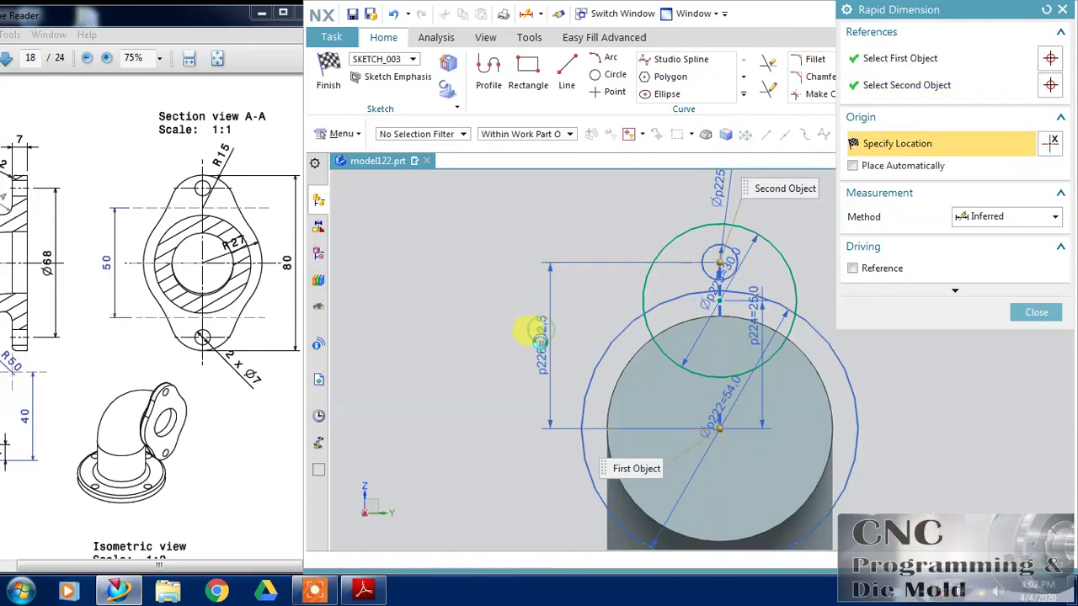
click(532, 335)
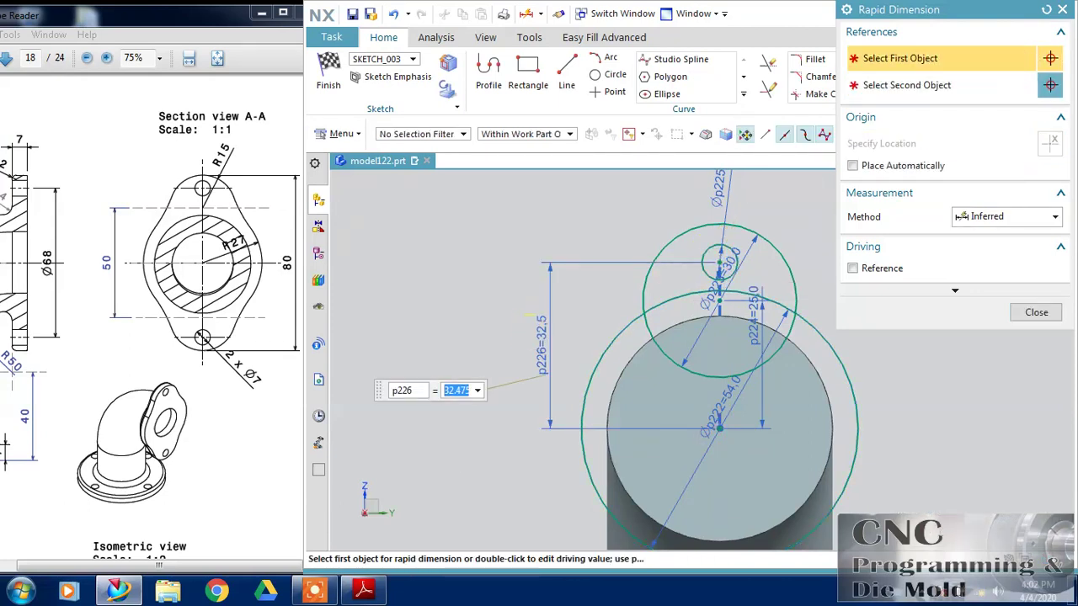
text(34)
key(Return)
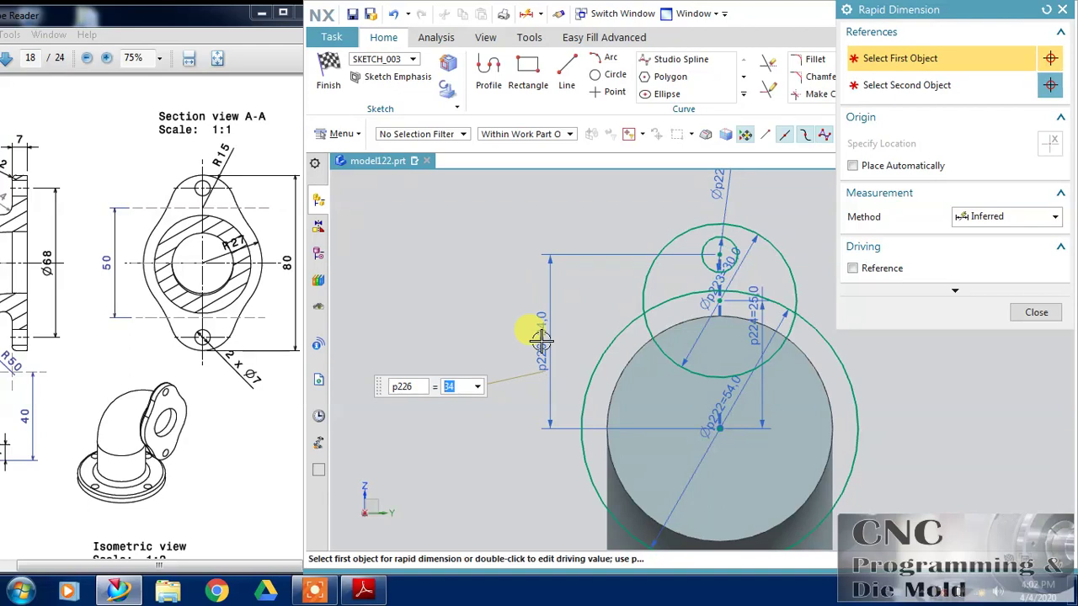
click(1032, 312)
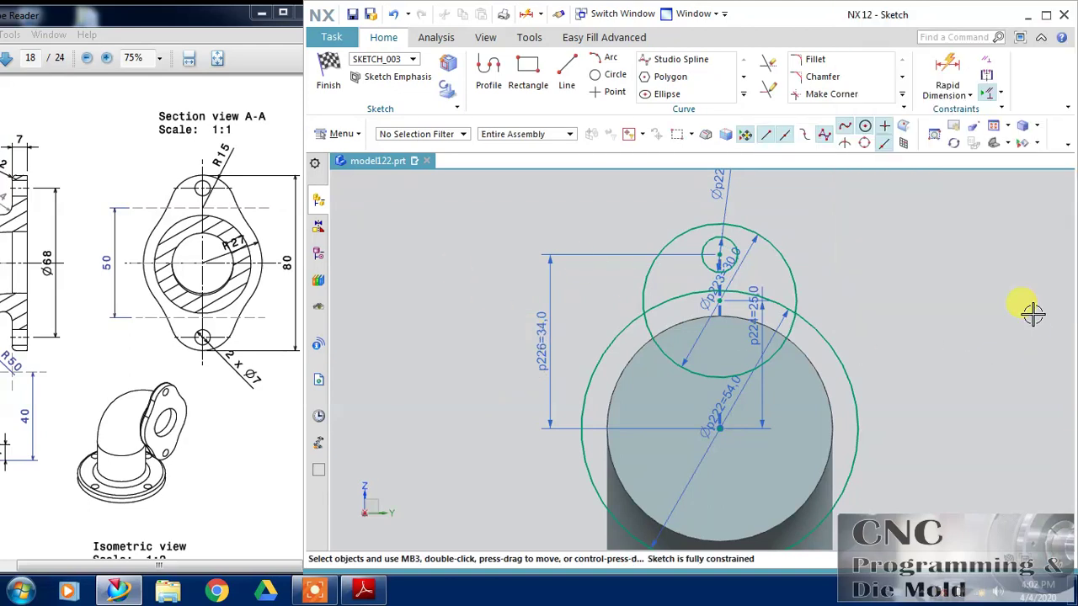
Step: Trim the overlapping arcs into a single lug outline
click(768, 63)
click(752, 360)
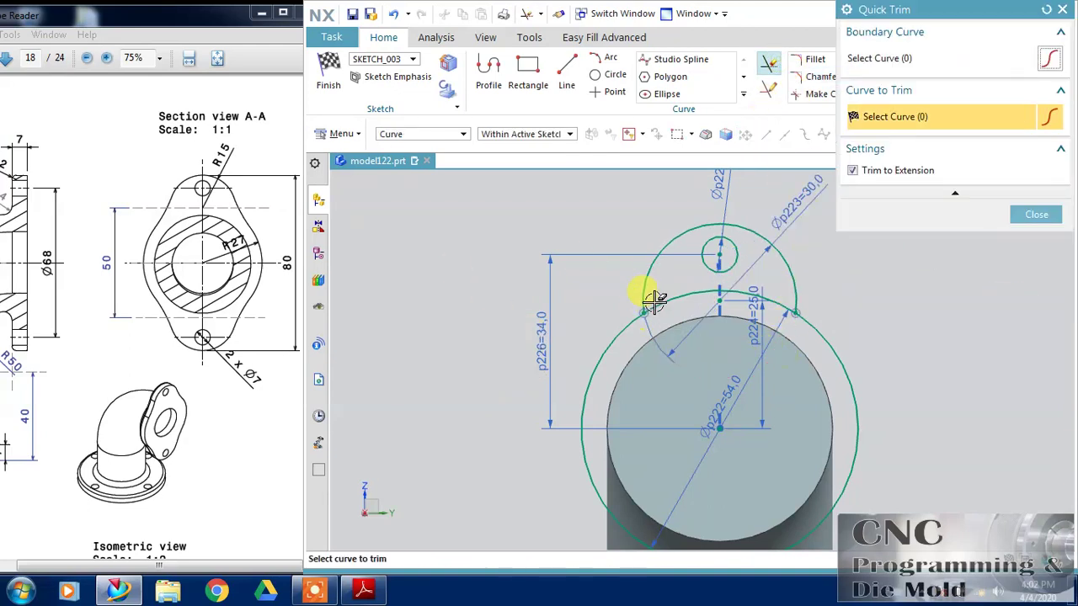
click(655, 301)
click(763, 305)
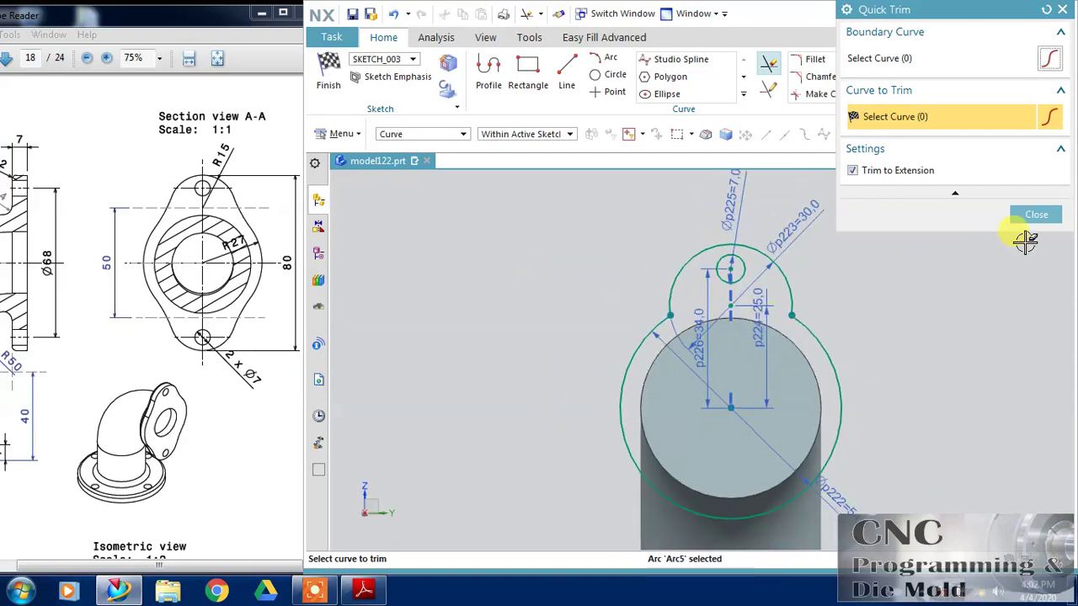
click(1036, 216)
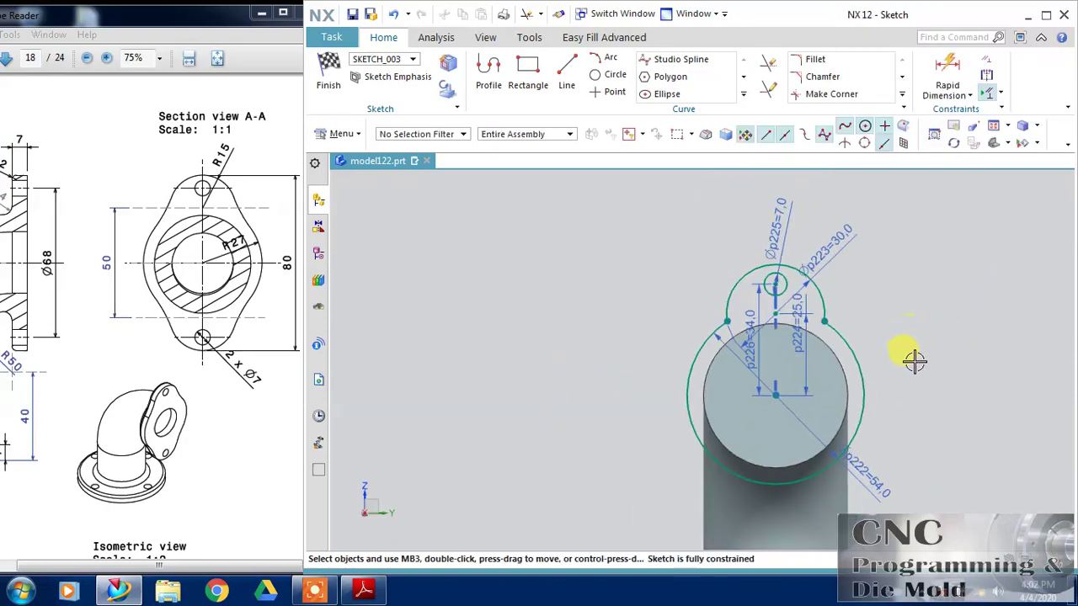
Step: Draw a horizontal line from the flange centre to serve as a mirror axis
click(569, 72)
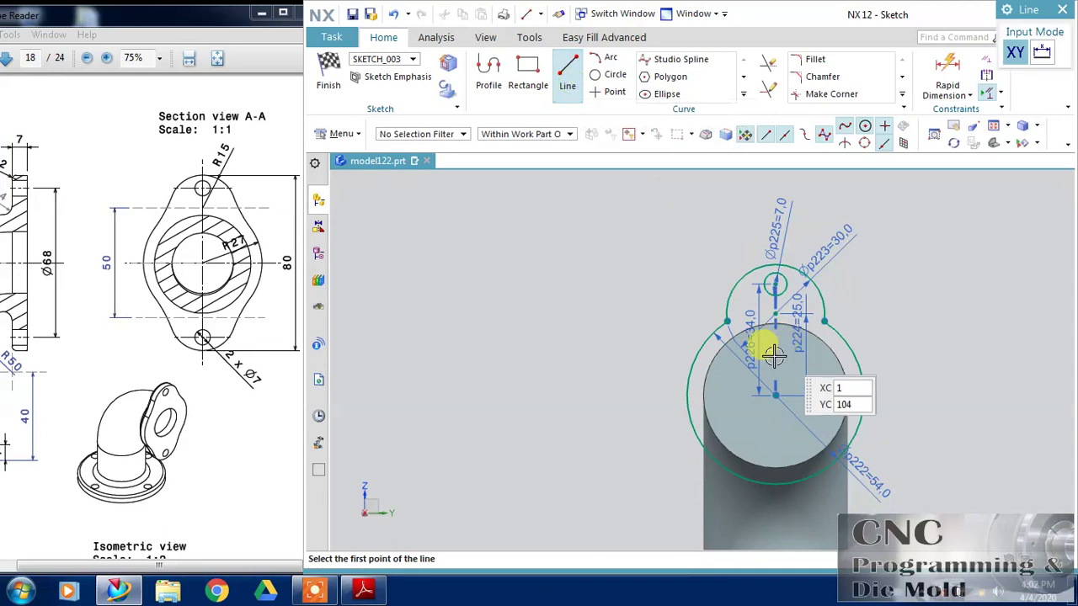
click(776, 392)
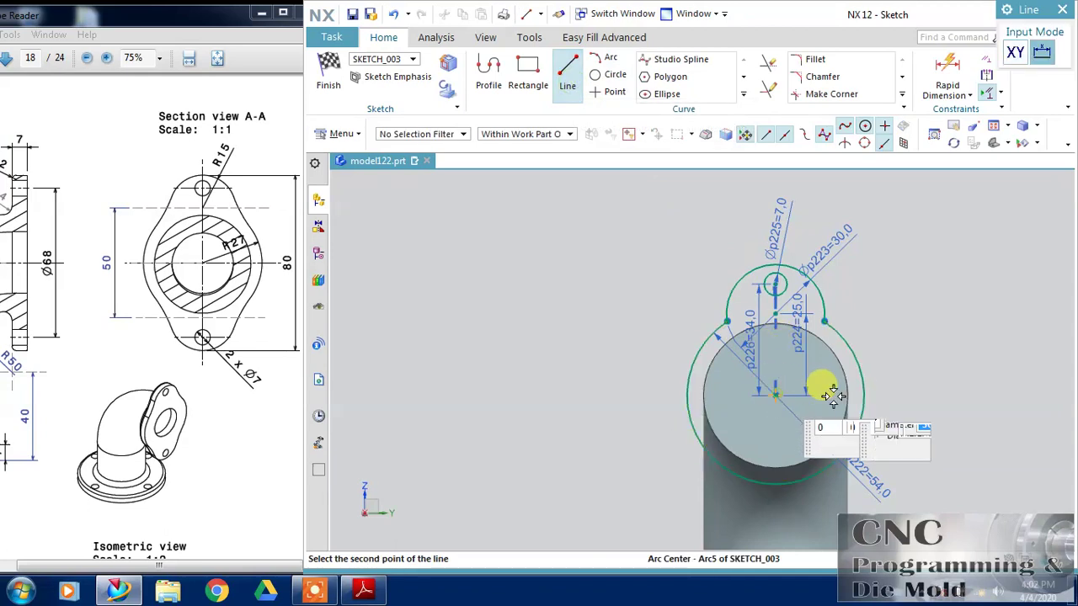
click(879, 395)
middle_click(918, 349)
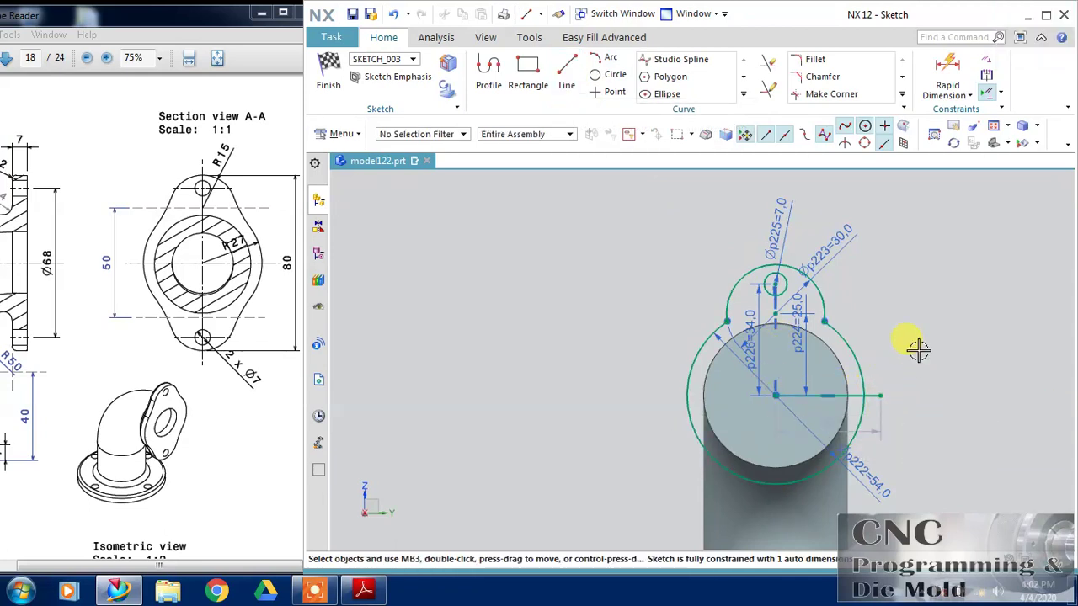
Step: Mirror the top lug and its hole about the line and trim the inner arc
drag(665, 219, 847, 334)
click(743, 94)
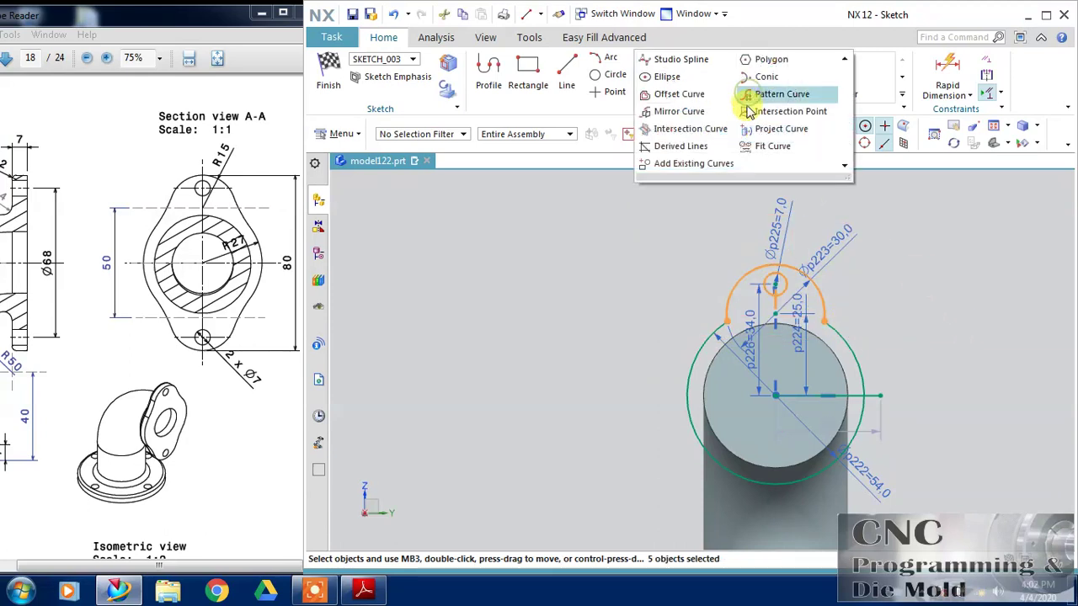
click(661, 108)
click(898, 111)
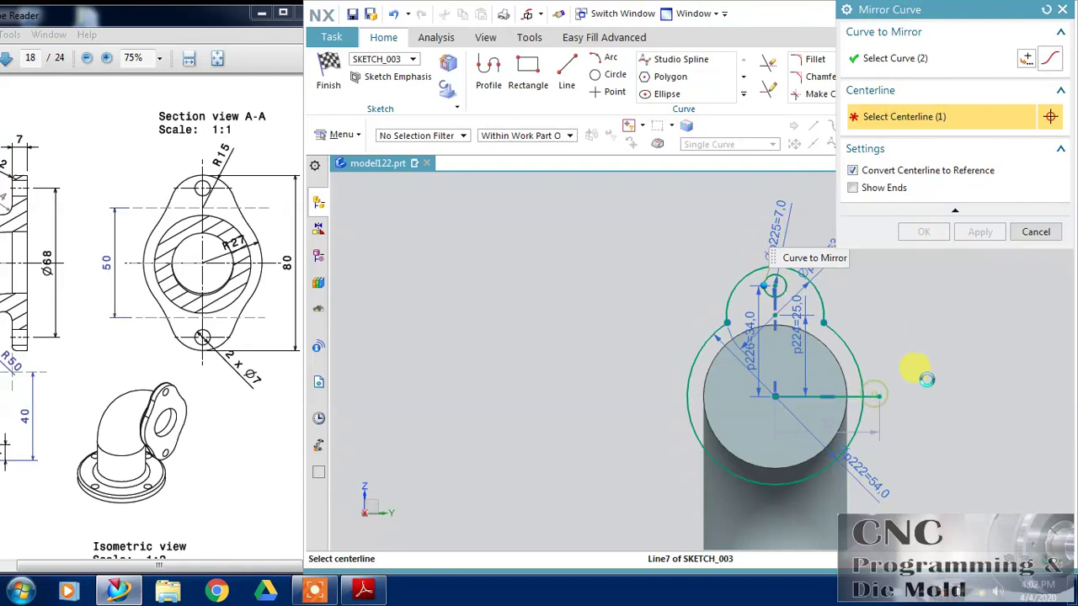
click(923, 232)
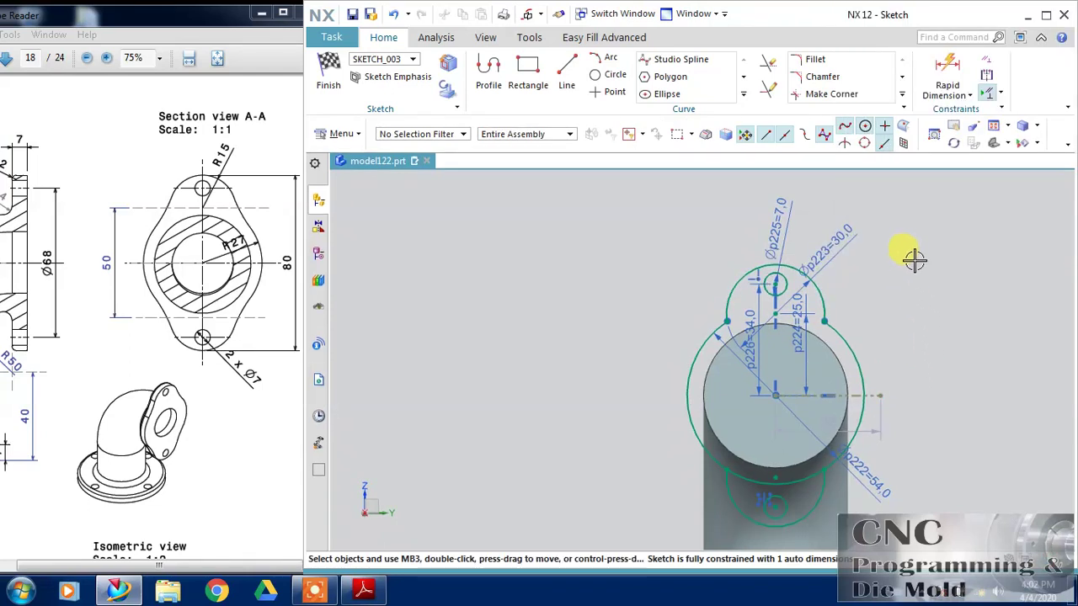
click(767, 64)
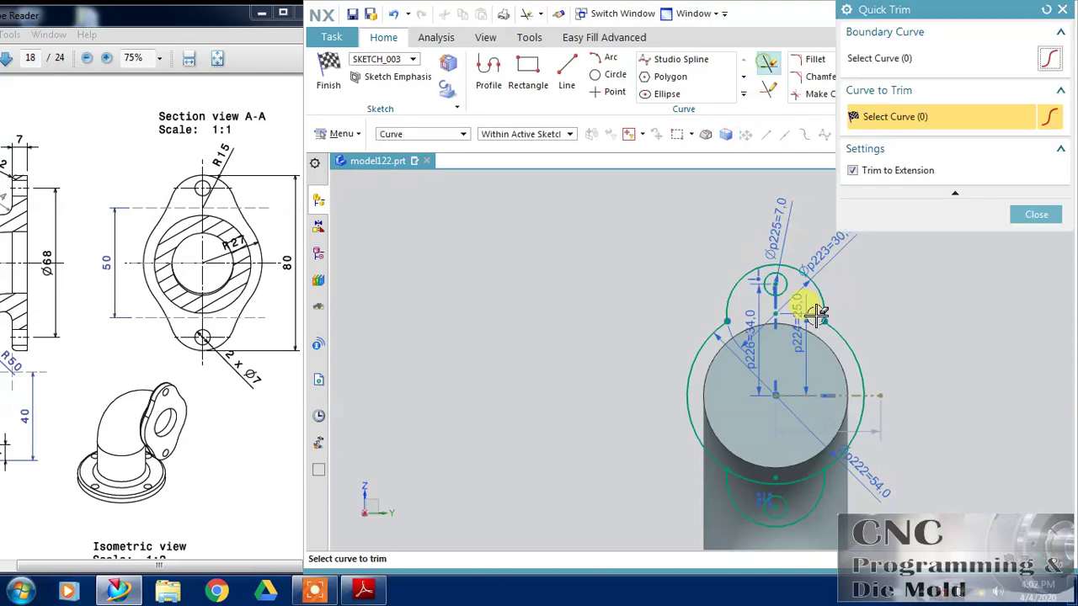
click(798, 473)
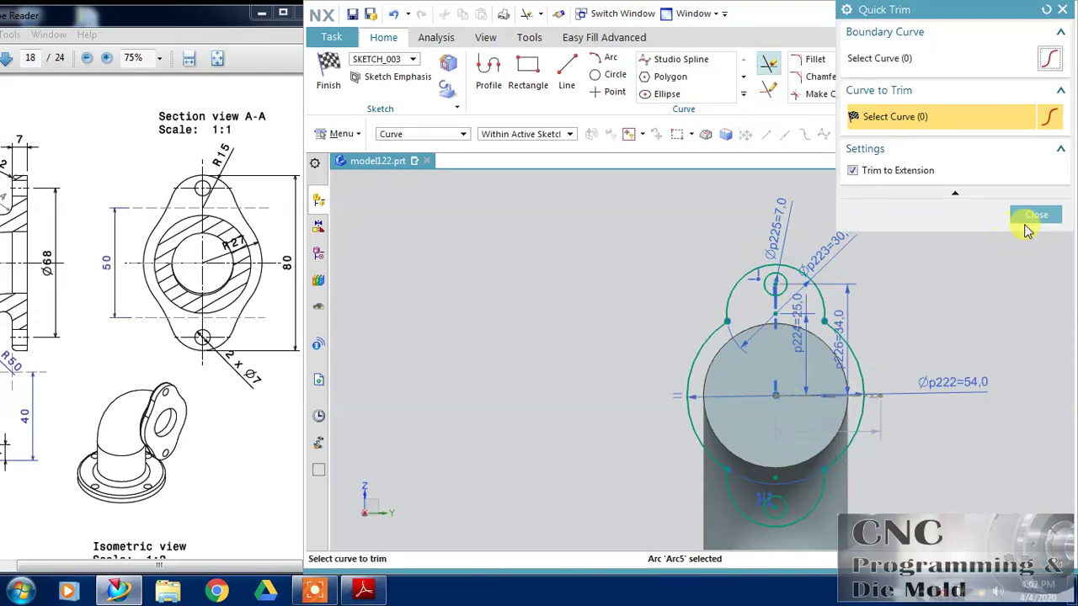
click(1034, 215)
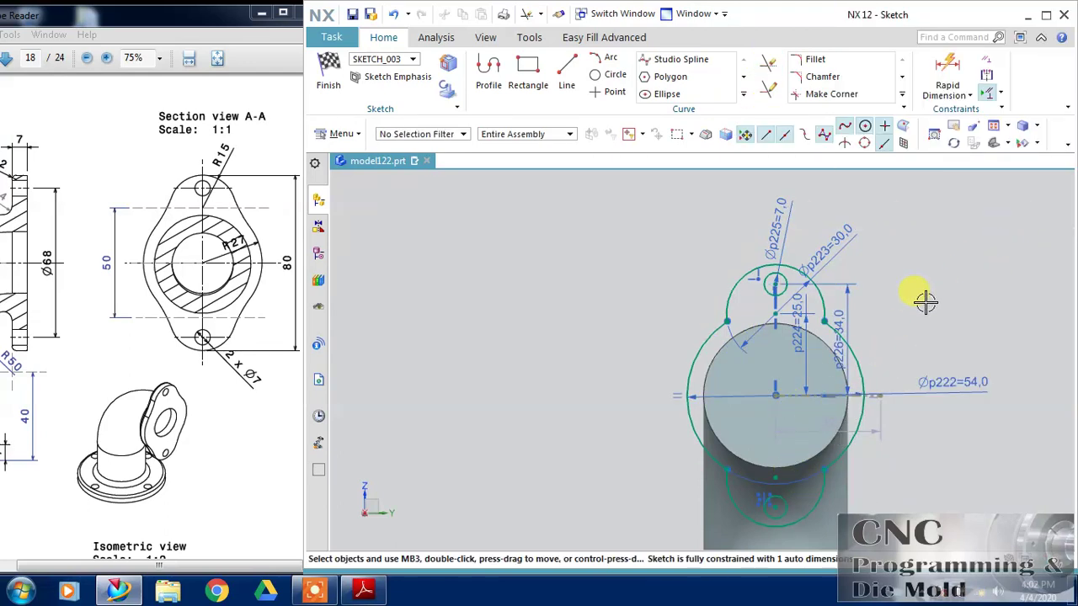
Step: Finish the sketch and extrude the two-lug profile 7 mm back toward the elbow, united with it
click(329, 76)
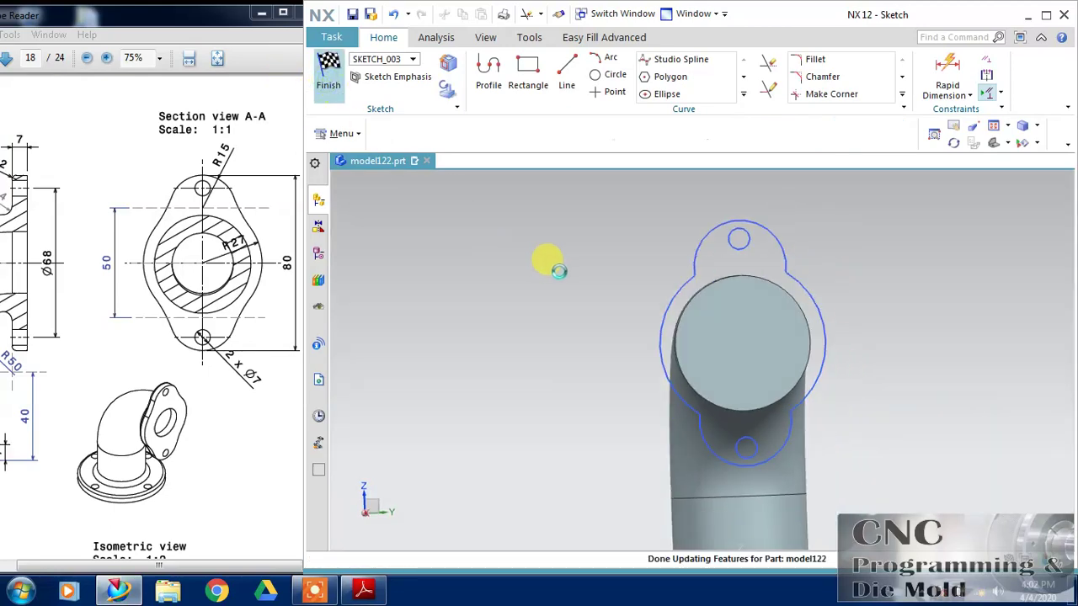
mouse_move(769, 332)
middle_down()
mouse_move(794, 337)
mouse_move(794, 393)
middle_up()
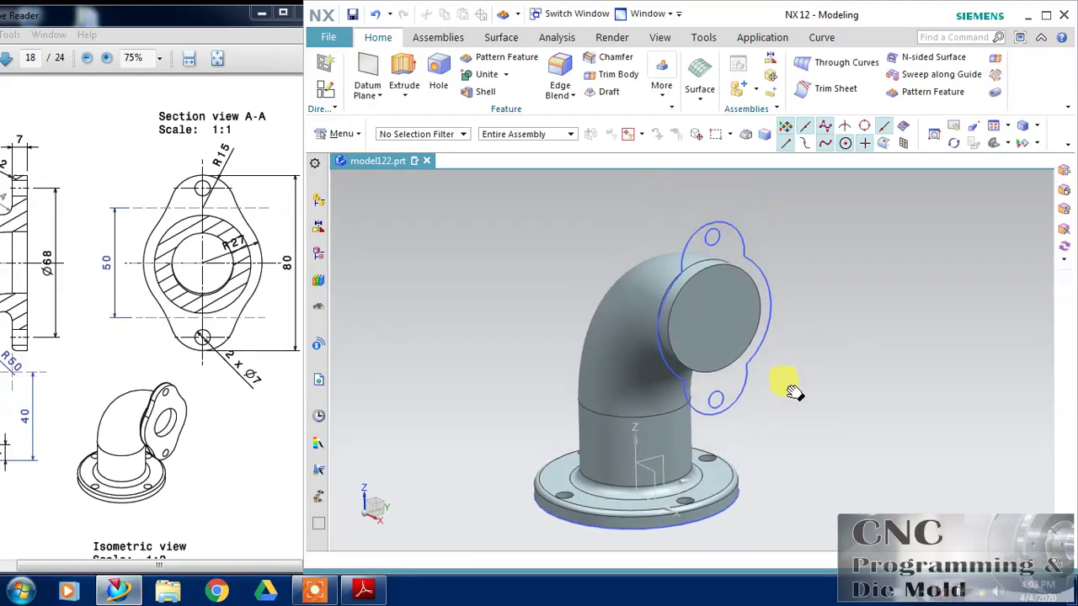
click(404, 72)
click(717, 128)
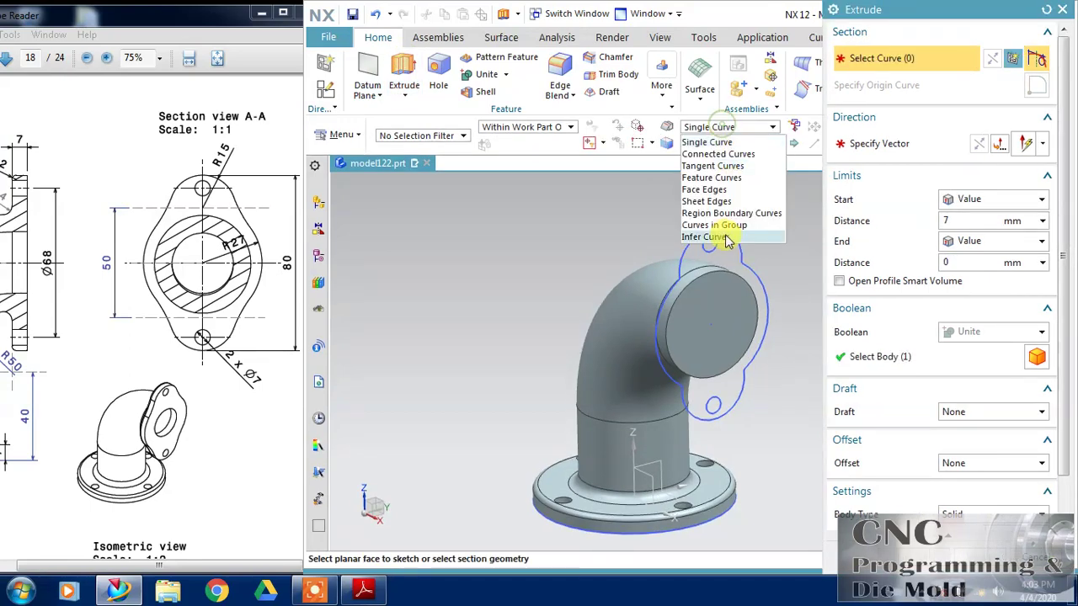
click(723, 235)
click(723, 235)
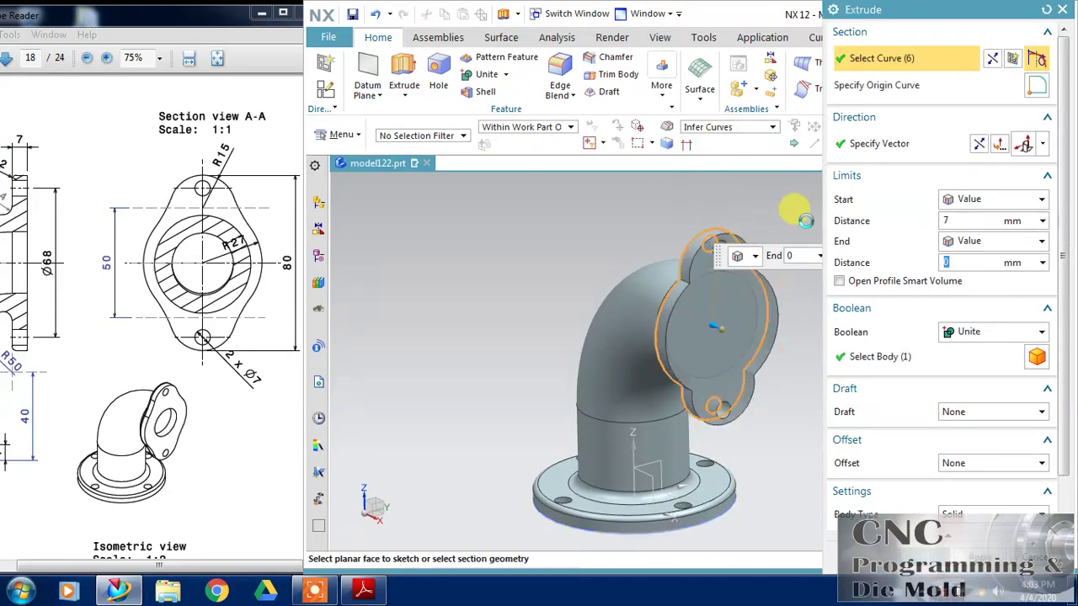
click(953, 261)
click(979, 145)
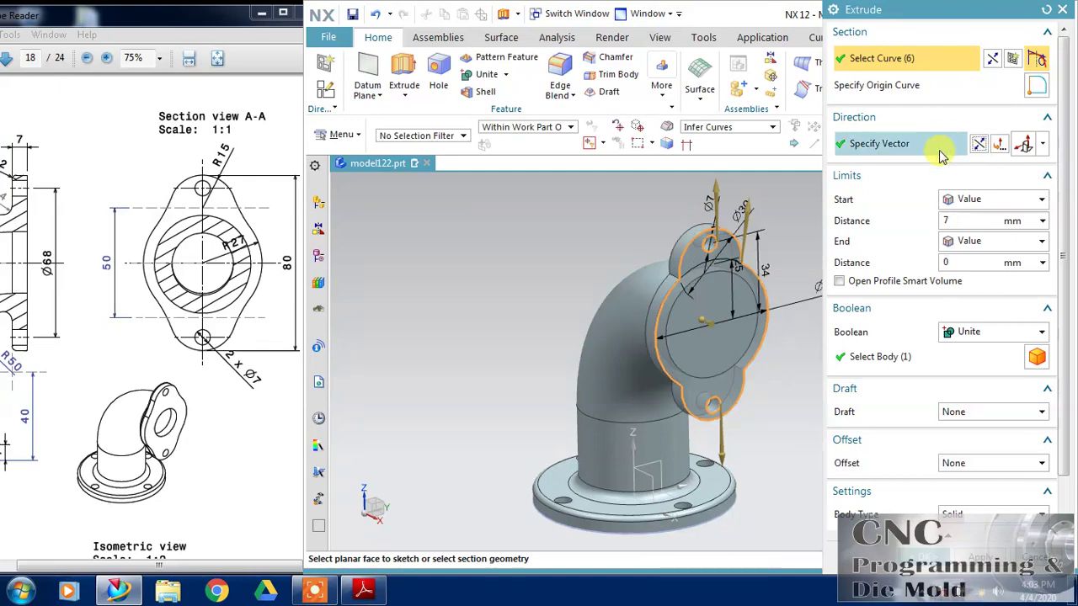
click(931, 557)
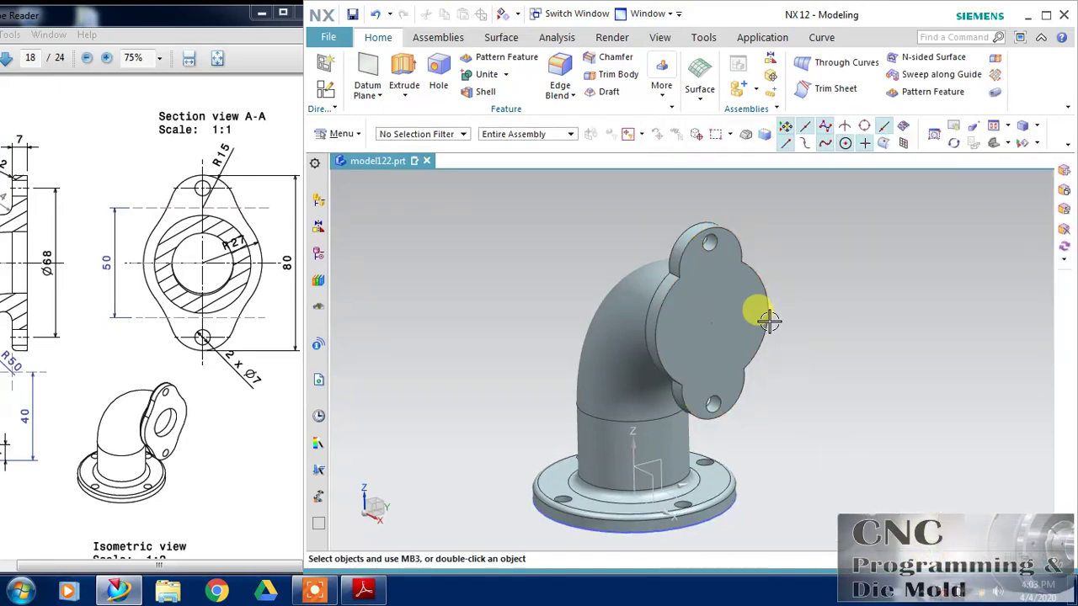
Step: Start a 20 mm edge blend on the first flange-to-elbow edges
click(559, 76)
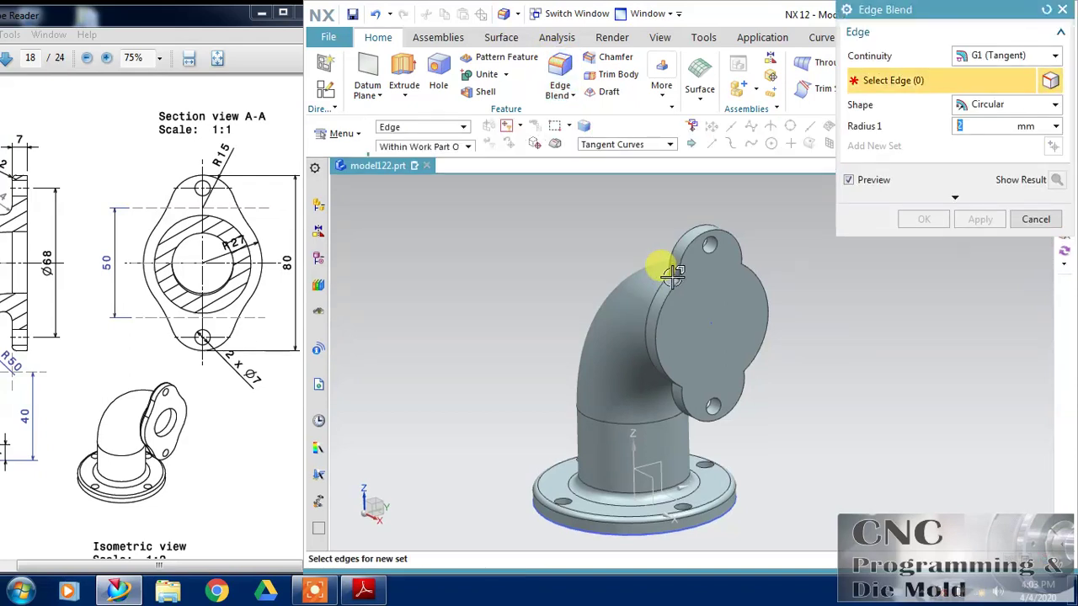
click(660, 266)
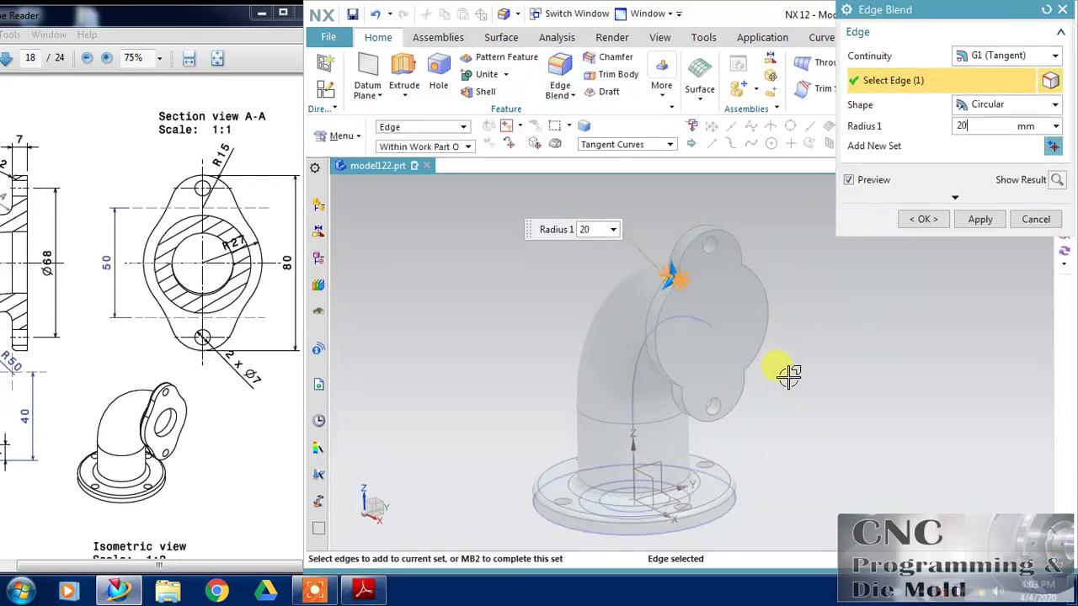
click(1057, 179)
click(1057, 180)
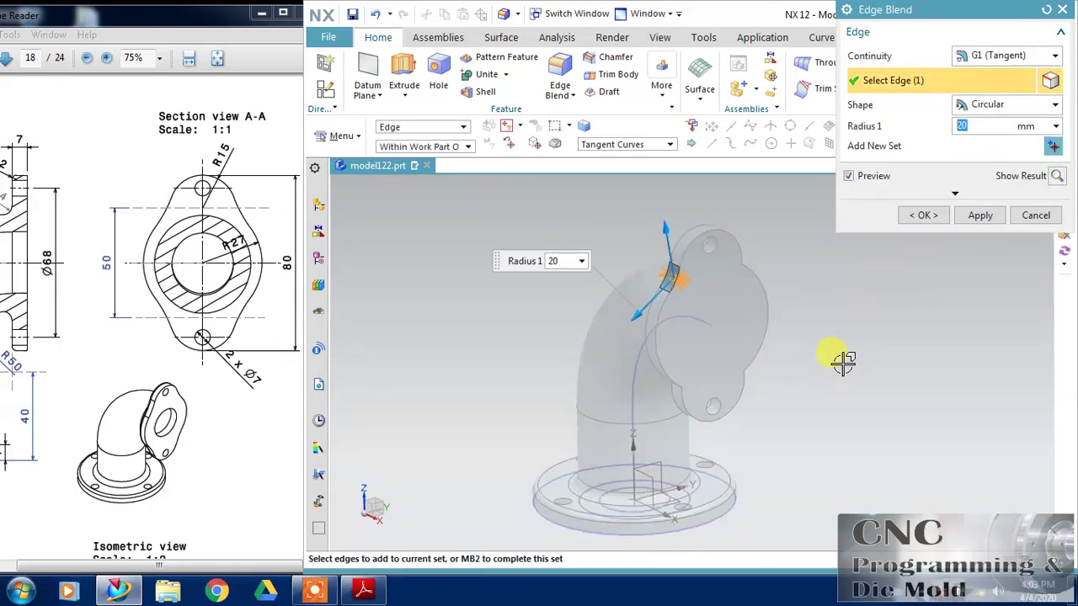
middle_drag(843, 362, 780, 316)
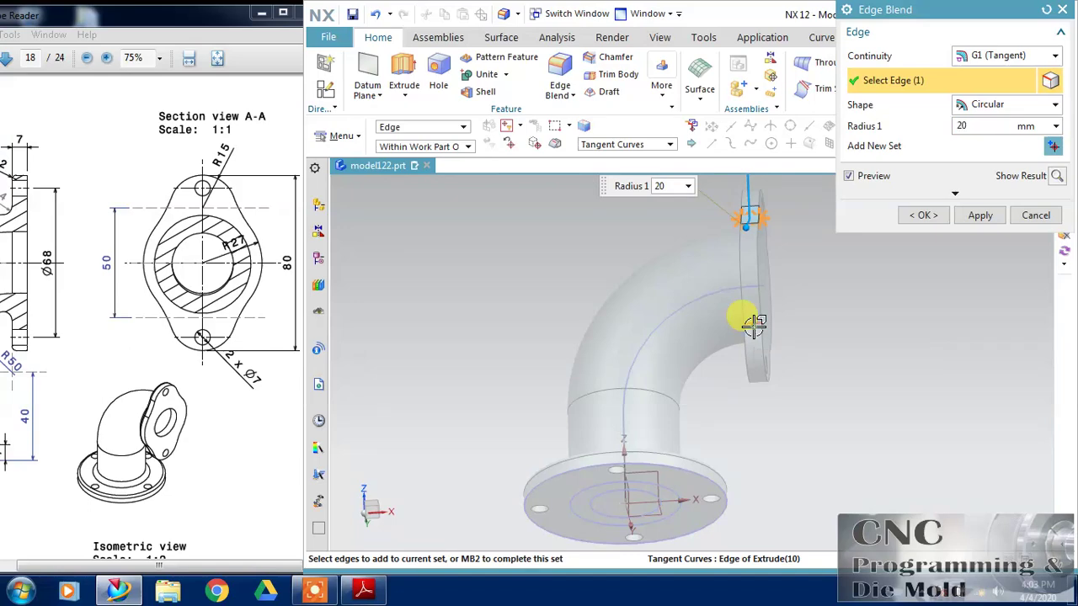
click(754, 324)
Step: Add the remaining flange edges, swap out the failing edge, and apply the blend
middle_drag(847, 315, 593, 237)
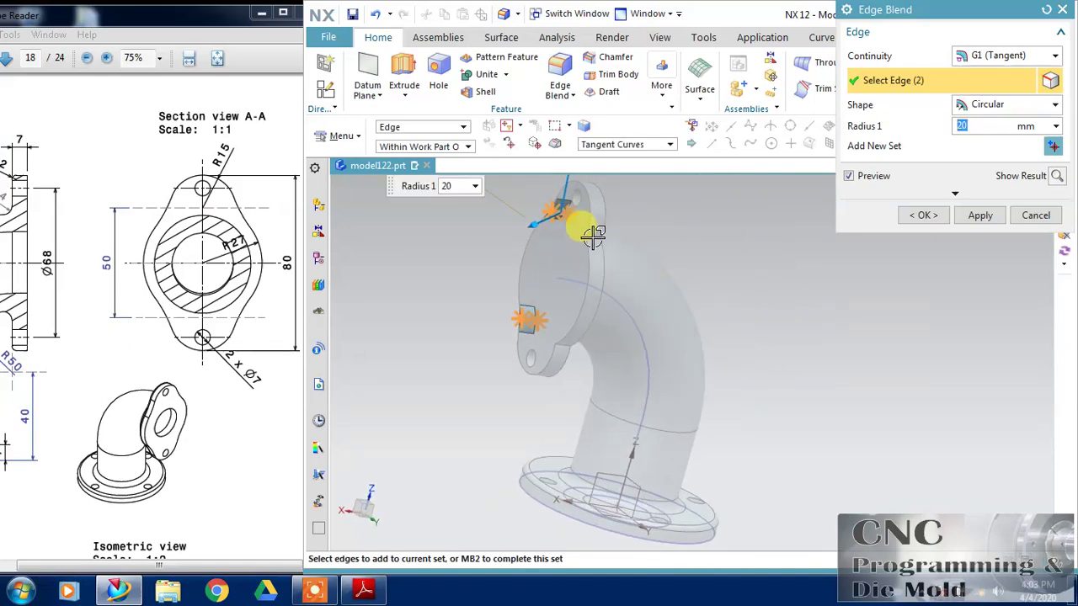
scroll(593, 237, down, 2)
click(580, 233)
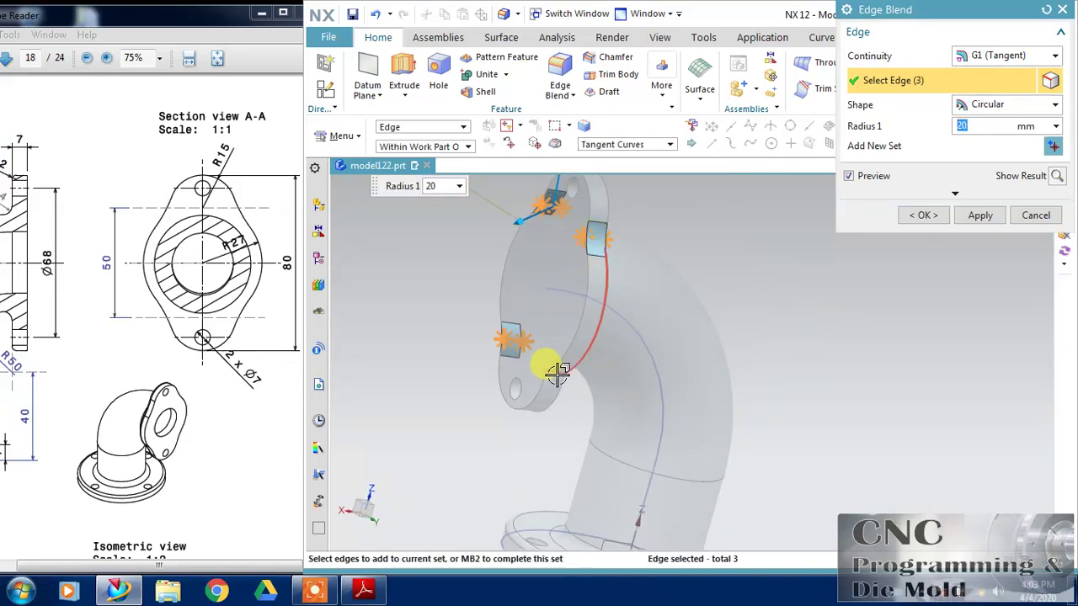
click(590, 355)
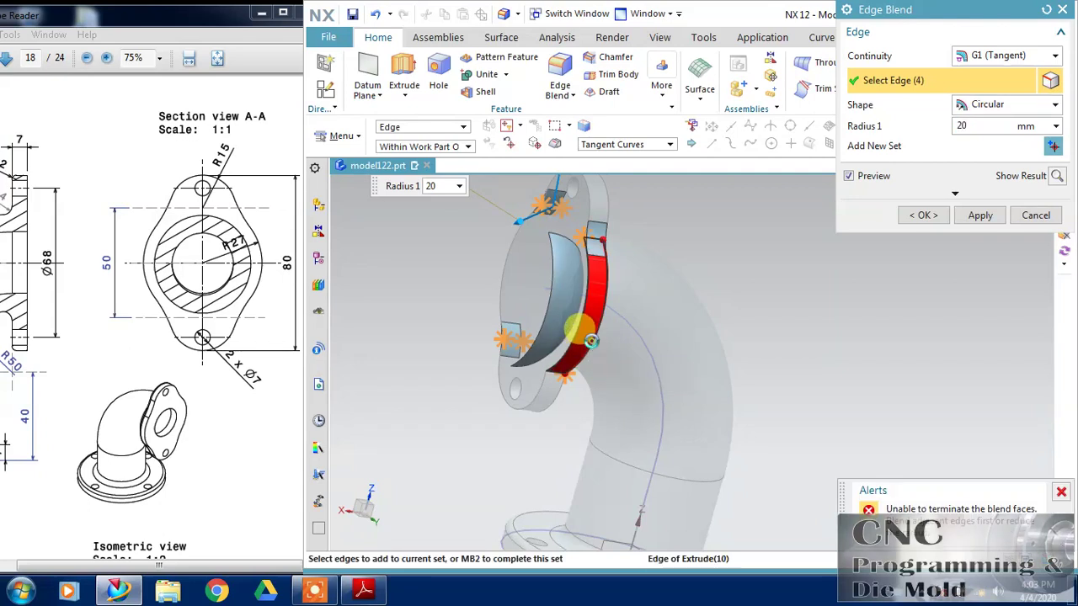
shift+click(562, 374)
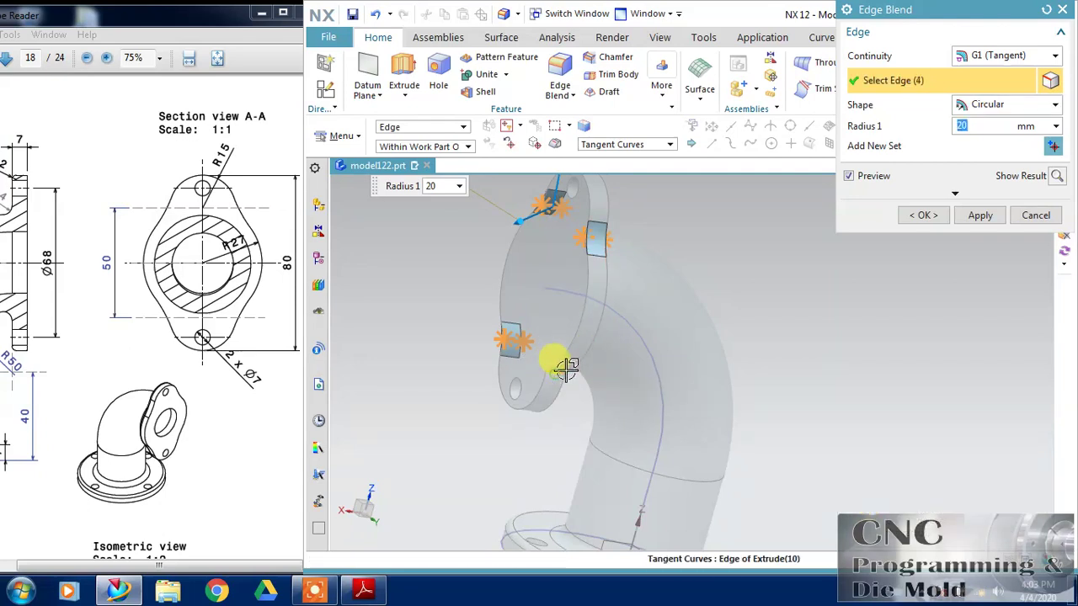
click(556, 371)
click(918, 216)
middle_drag(851, 270, 870, 301)
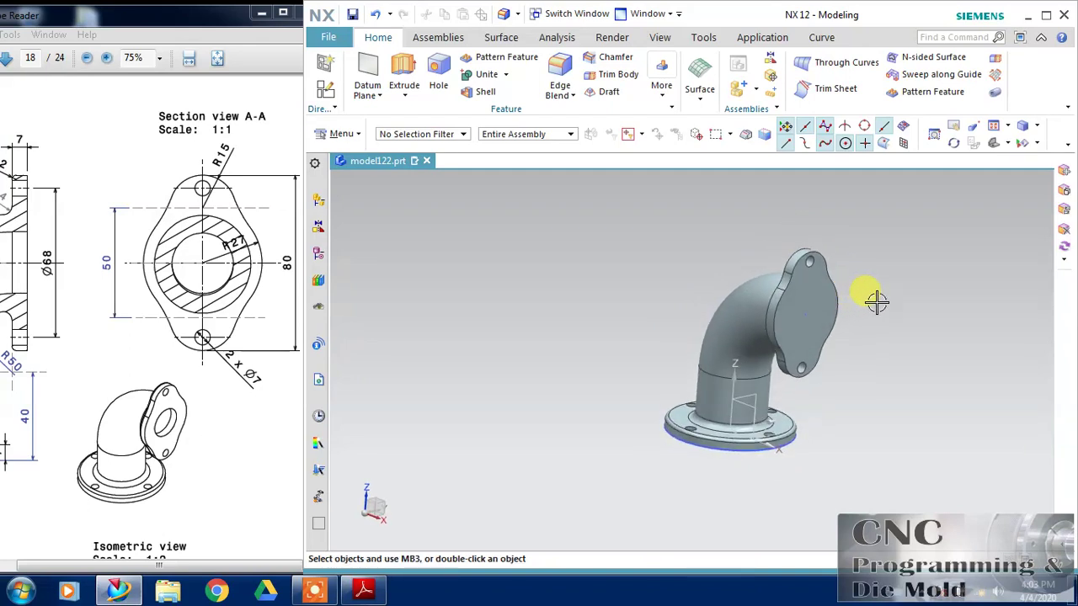
scroll(863, 375, up, 3)
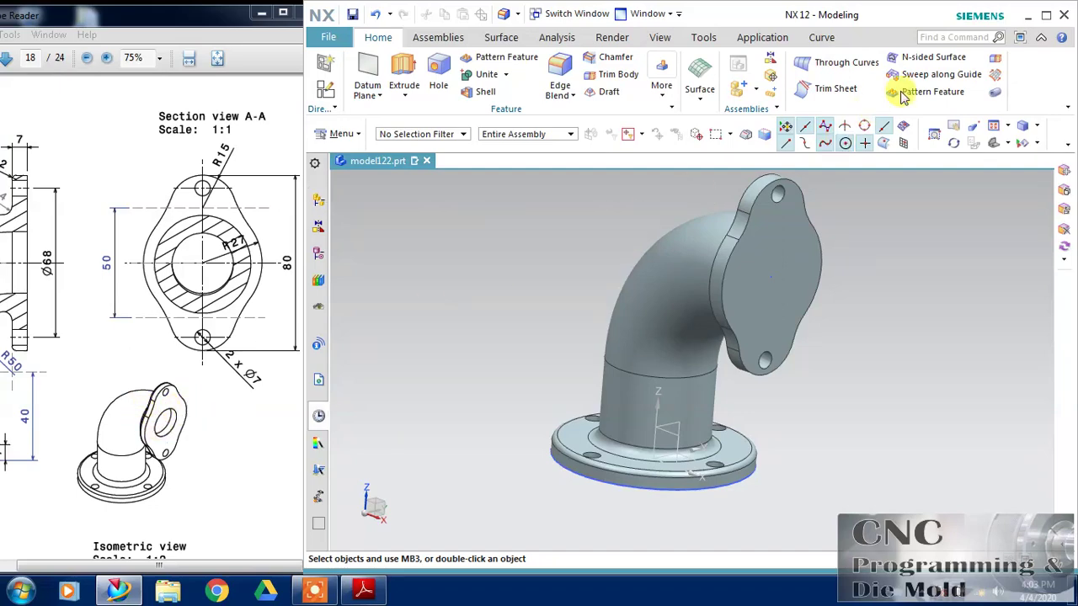
Step: Sweep the inner circle along the elbow's connected centreline and subtract it as the bore
click(933, 75)
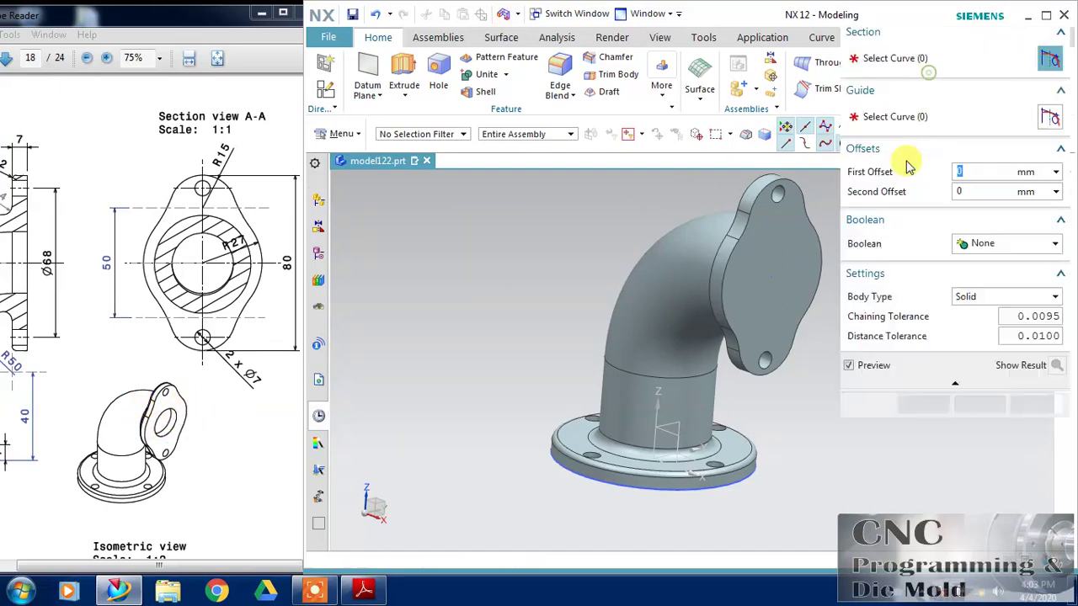
middle_drag(780, 412, 777, 365)
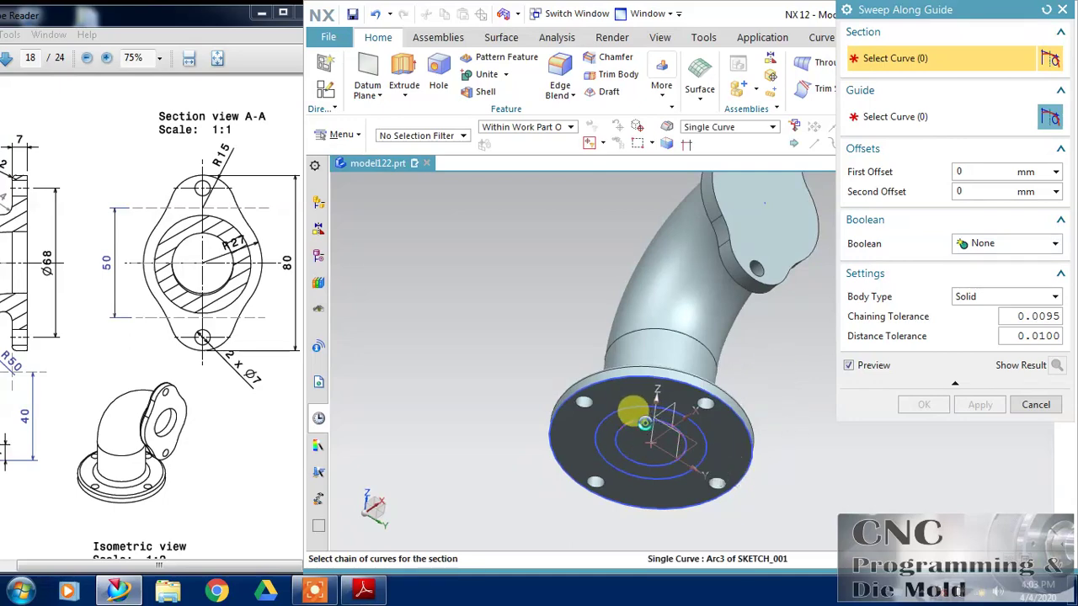
click(633, 418)
click(893, 116)
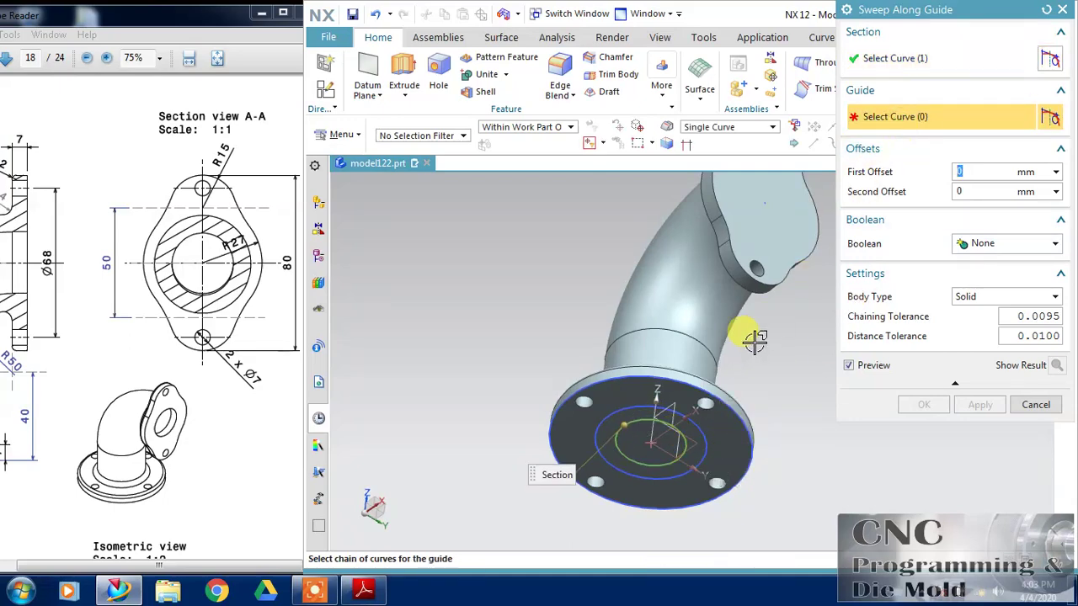
key(ctrl+shift+w)
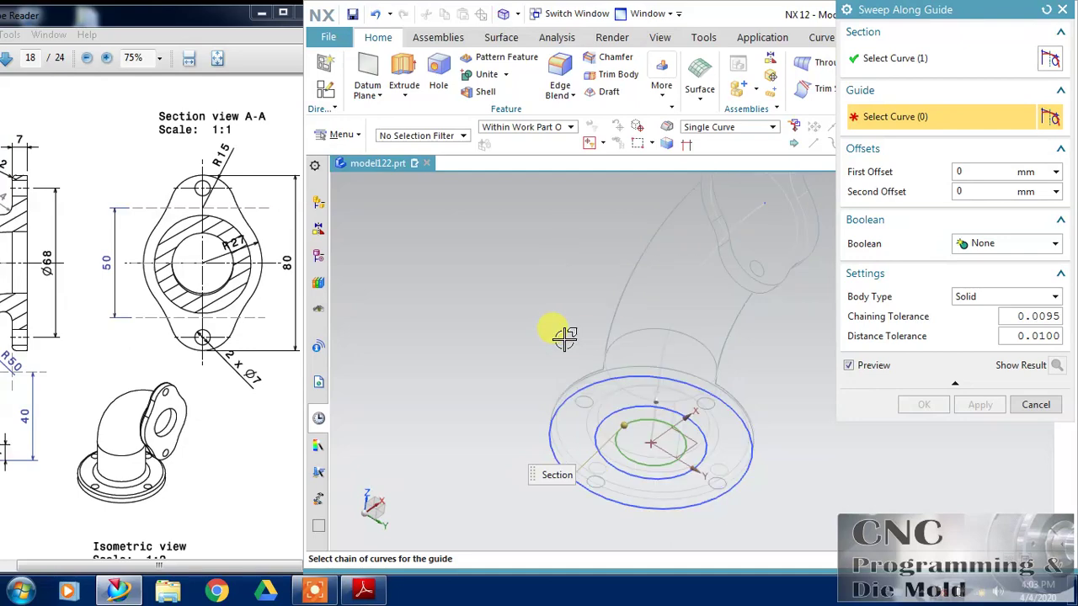
click(717, 127)
click(717, 155)
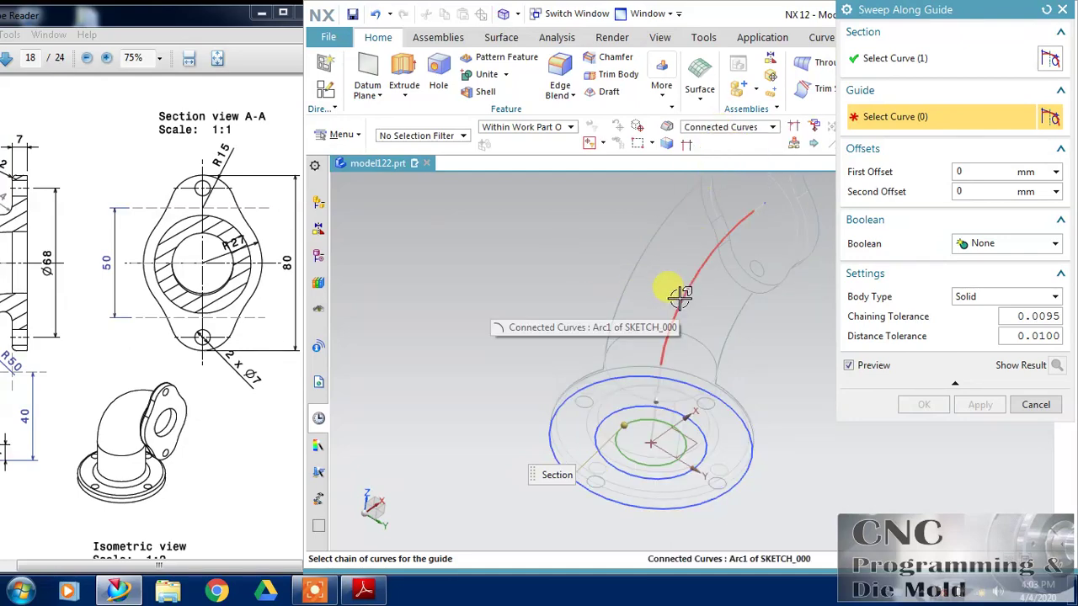
click(683, 294)
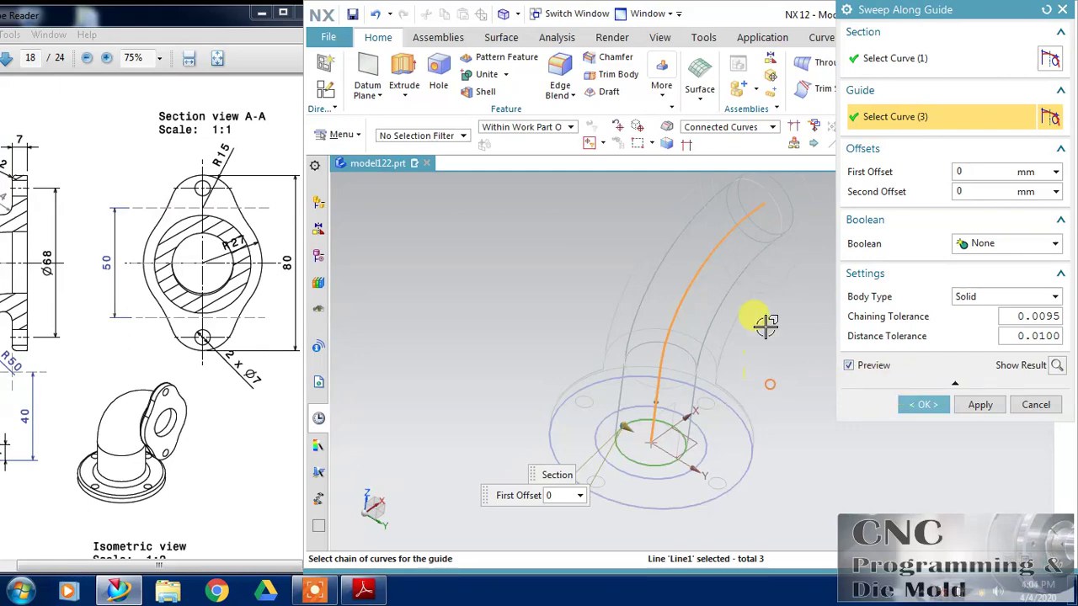
middle_drag(774, 326, 699, 362)
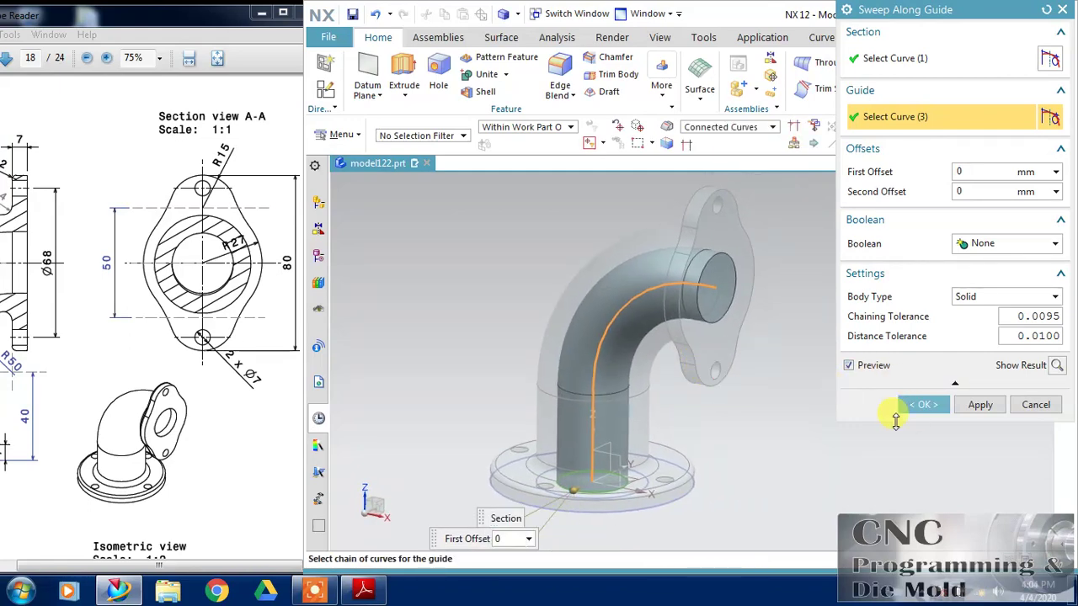
click(979, 245)
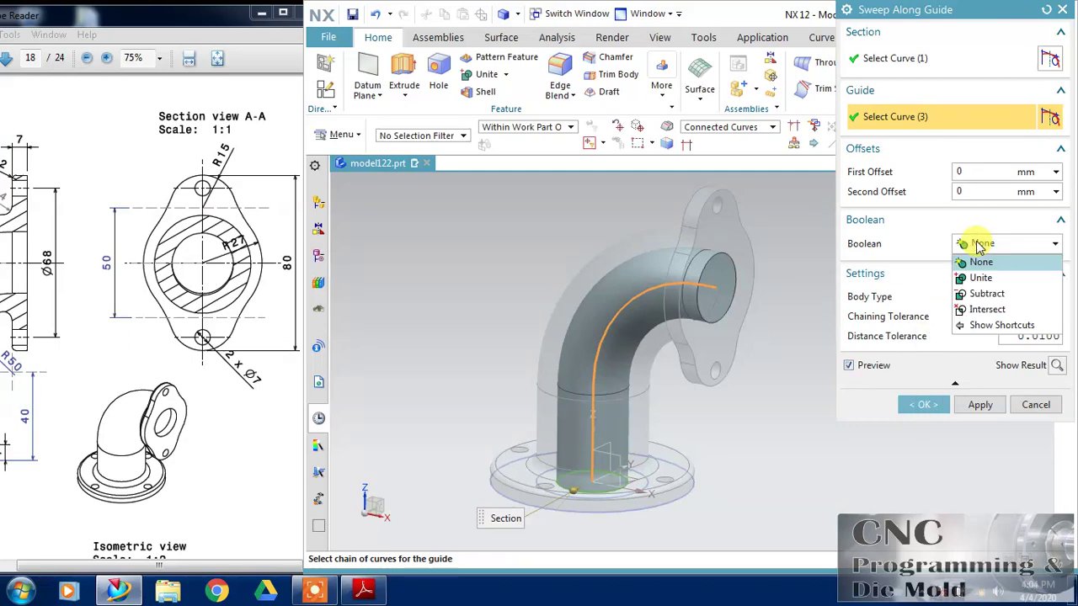
click(971, 296)
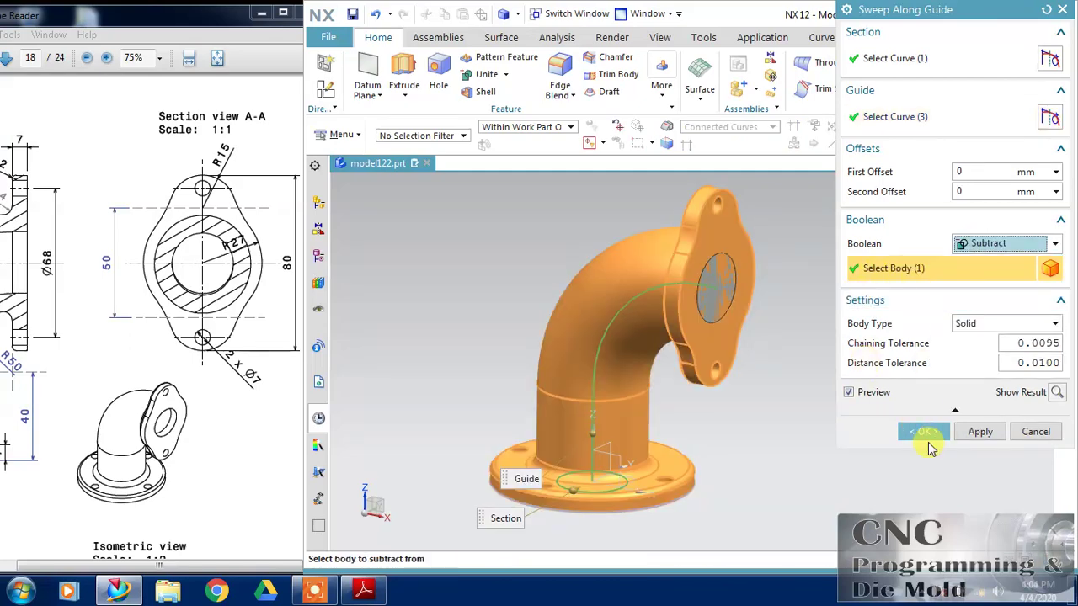
click(926, 432)
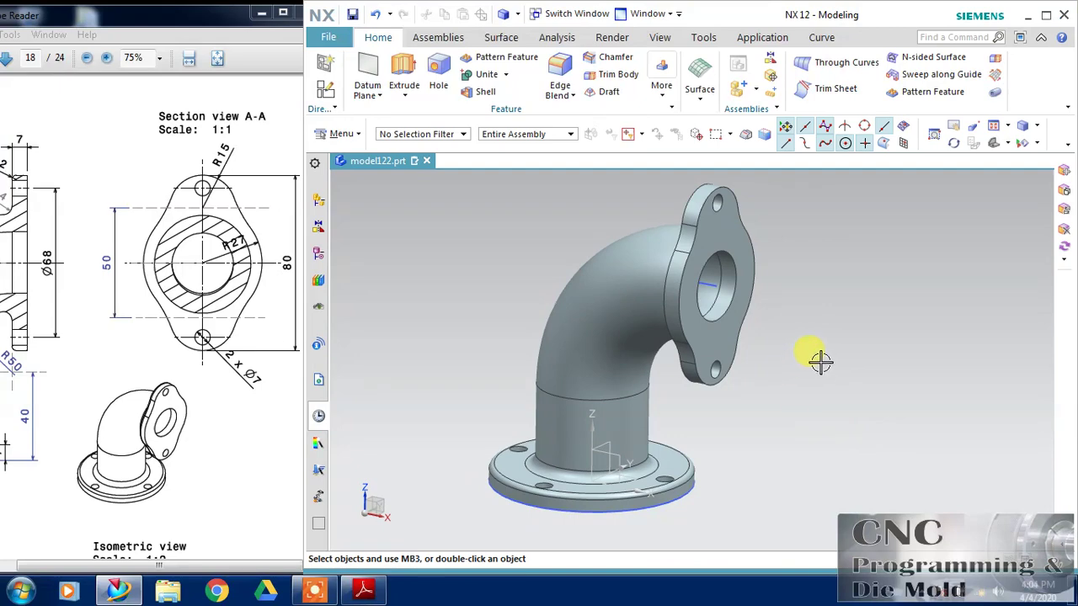
Step: Check the elbow's bore, maximize NX over the PDF, refit the view, and show the Insert menu
middle_drag(820, 362, 789, 332)
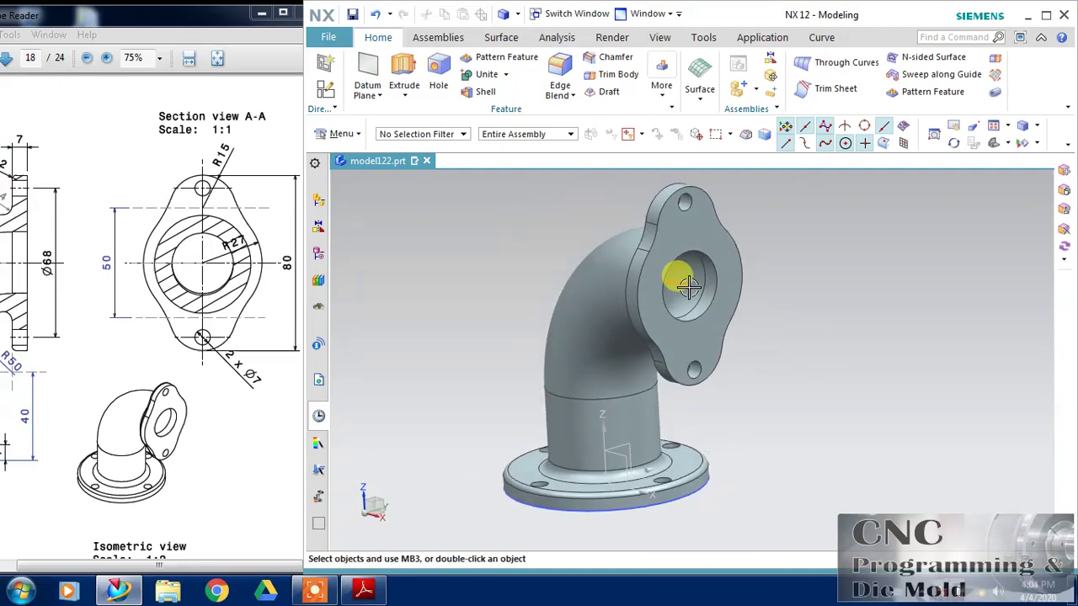
middle_drag(413, 228, 508, 269)
double_click(720, 13)
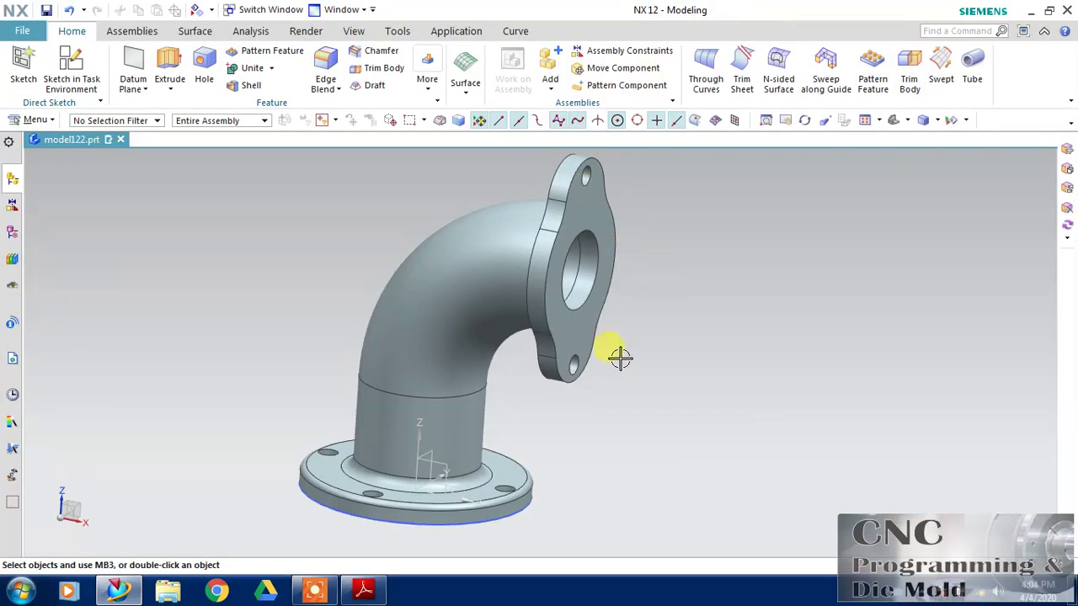
click(896, 122)
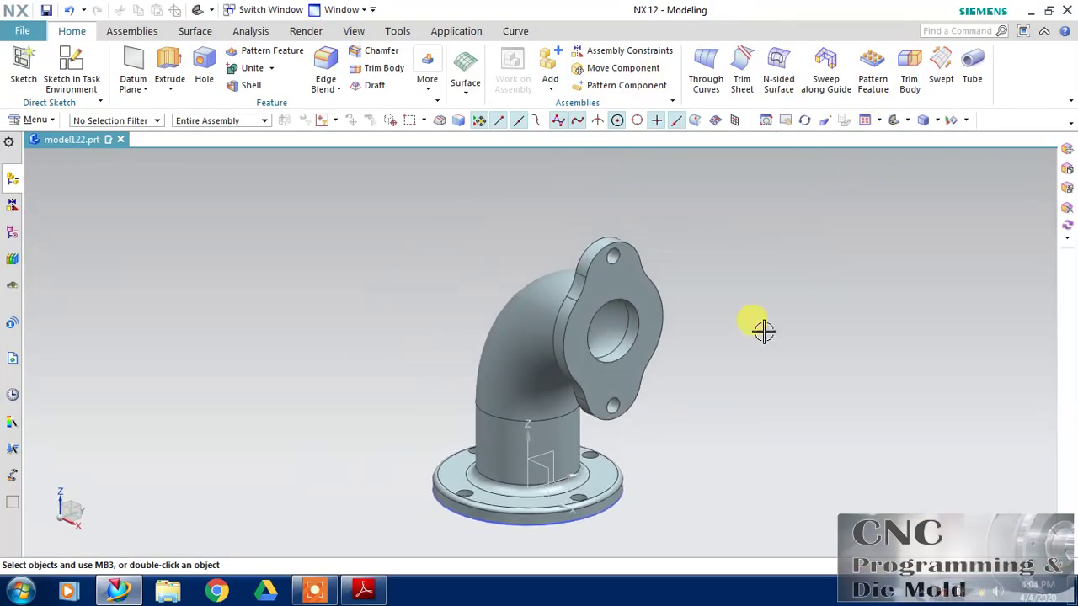
right_drag(803, 378, 729, 453)
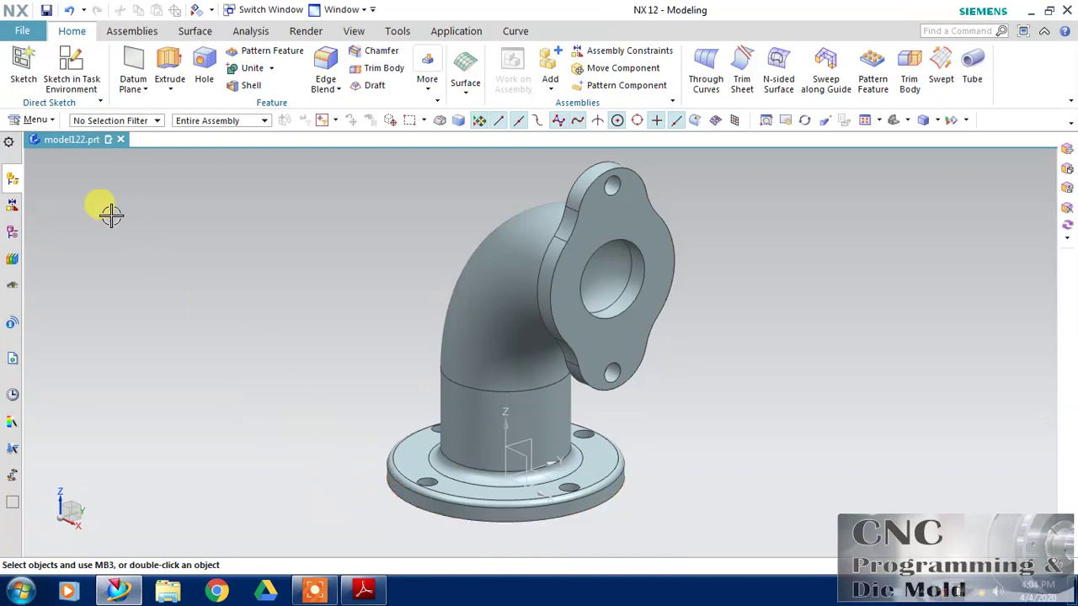
click(55, 122)
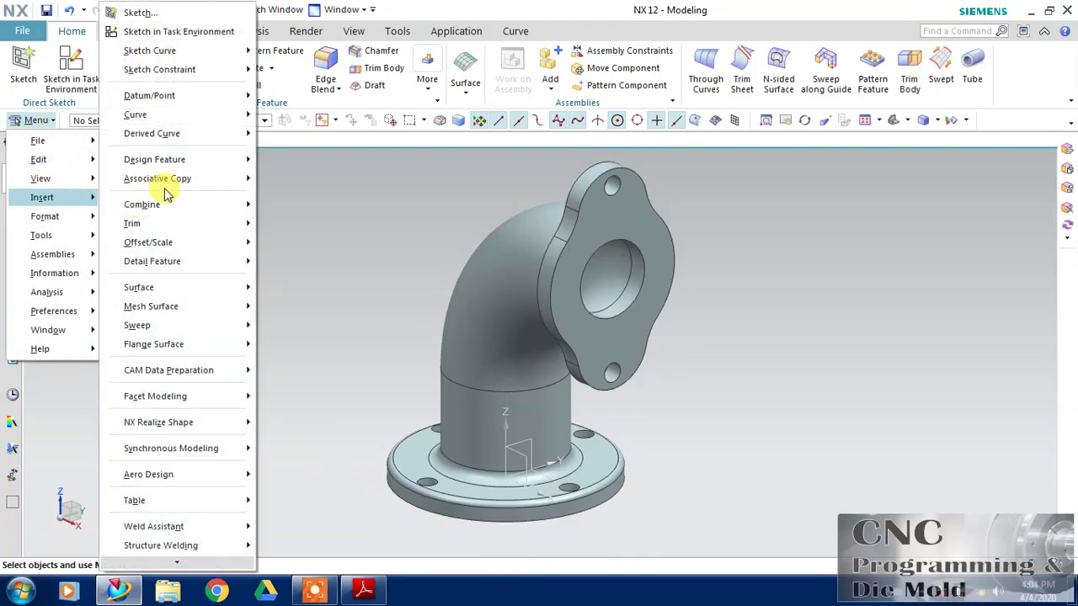